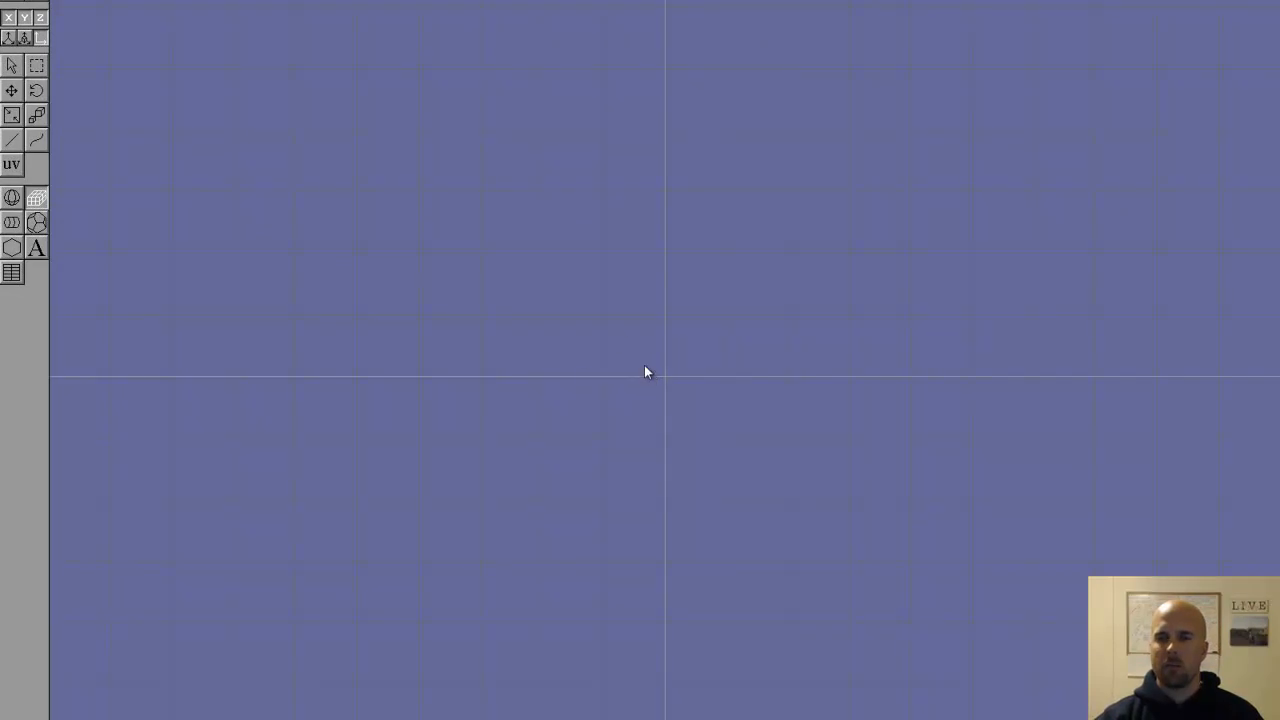
- Draw a cube about 27 units wide and 29 units high around the origin in the front view
left_click_drag(656, 380, 573, 289)
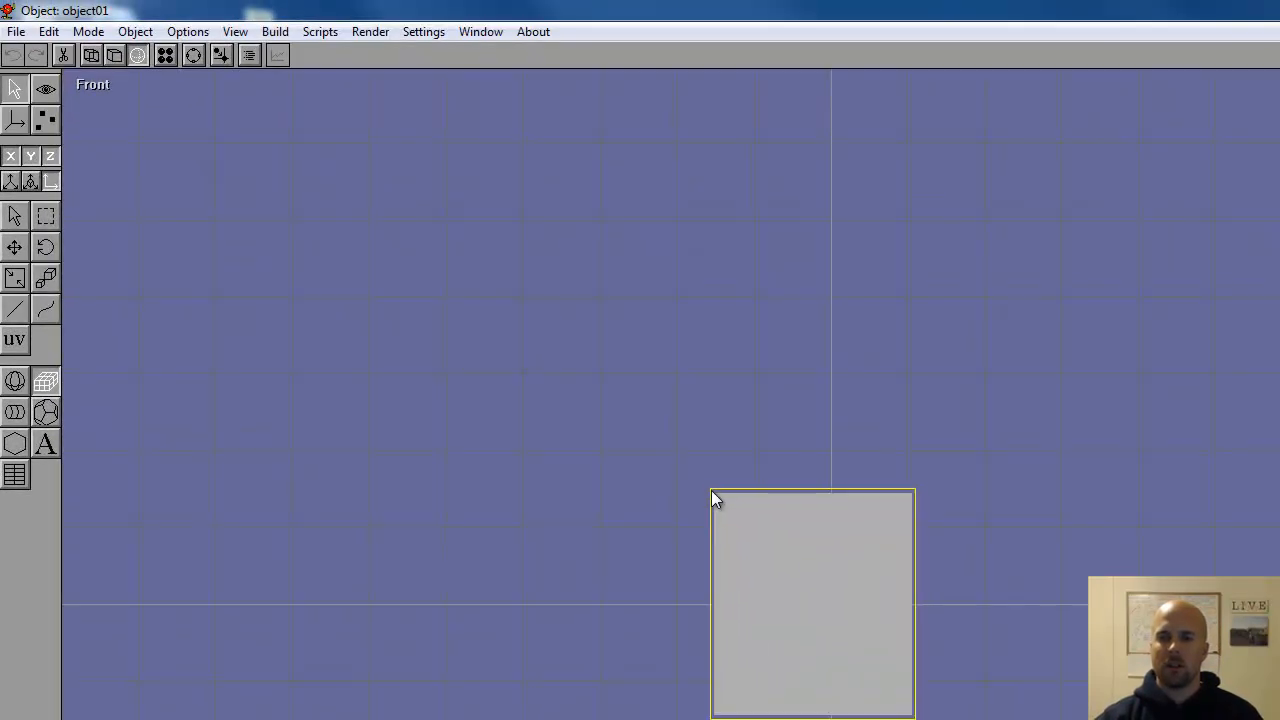
left_click_drag(711, 490, 704, 486)
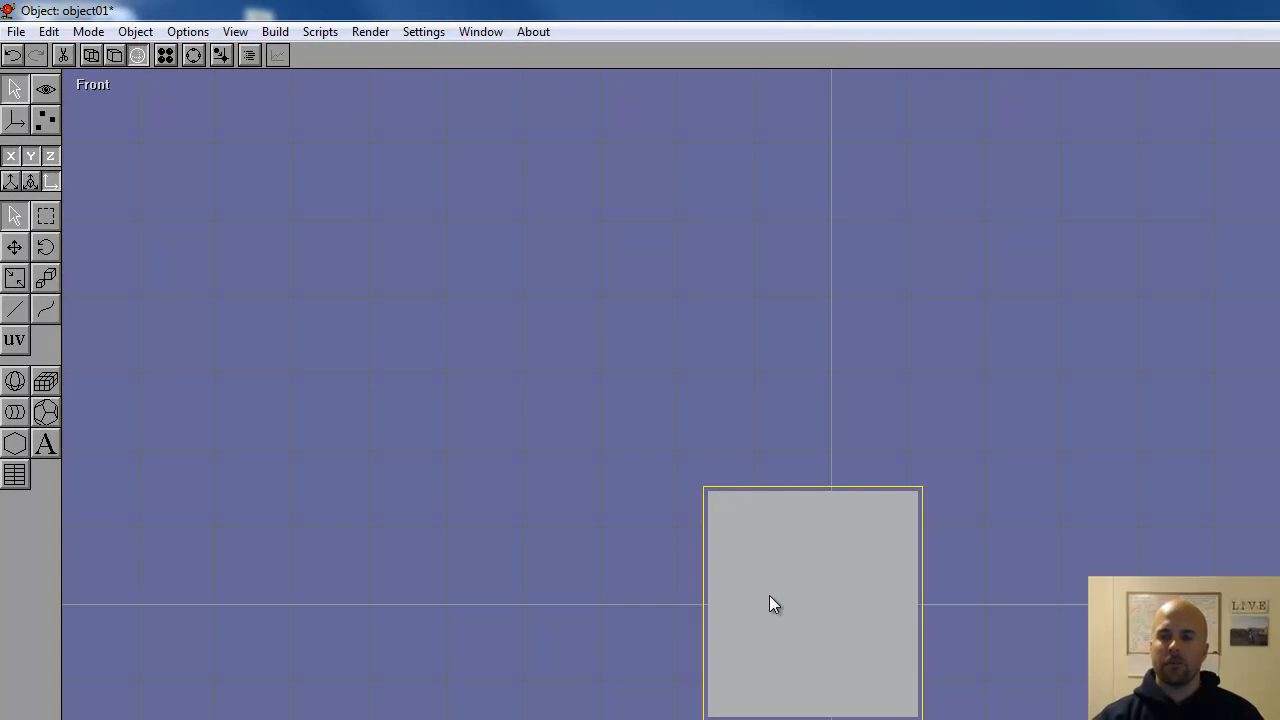
right_click_drag(742, 491, 775, 571)
- Set the cube's X and Y divisions to 4 and its size to 40 × 40 × 10
left_click(96, 85)
left_click(95, 129)
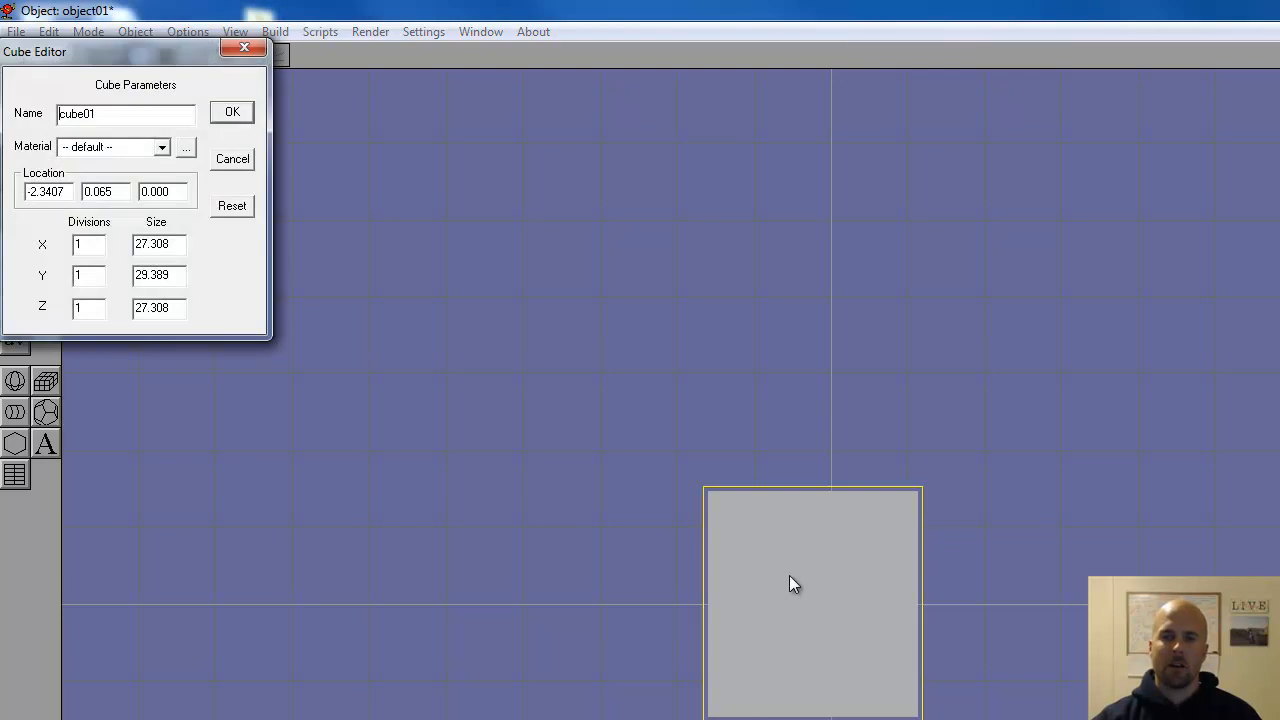
double_click(96, 244)
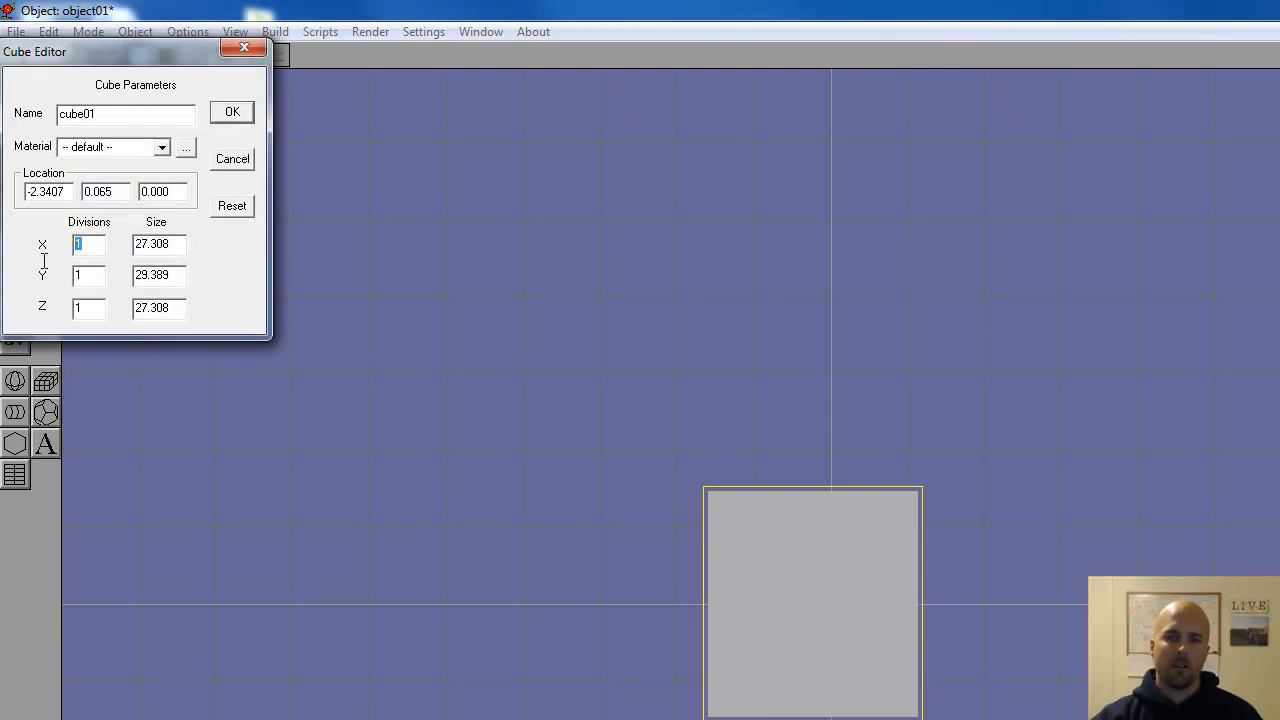
type("4")
key("Tab")
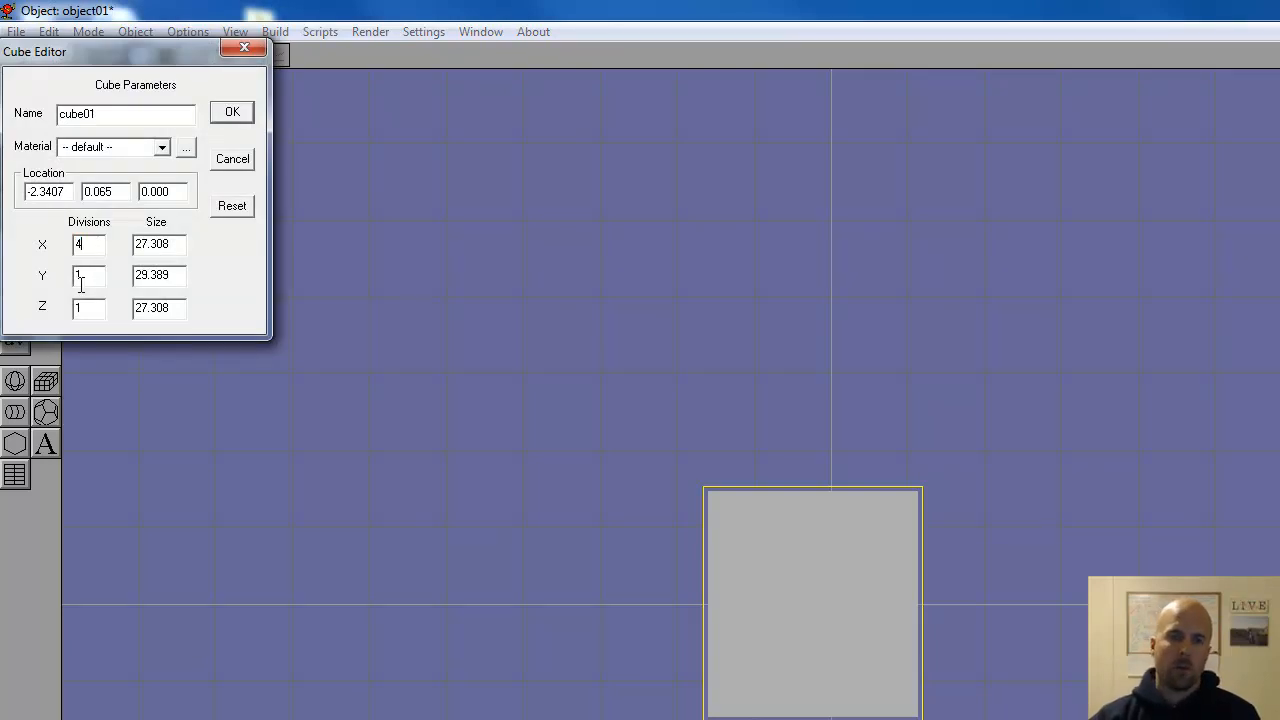
type("4")
left_click_drag(177, 246, 60, 298)
type("4040")
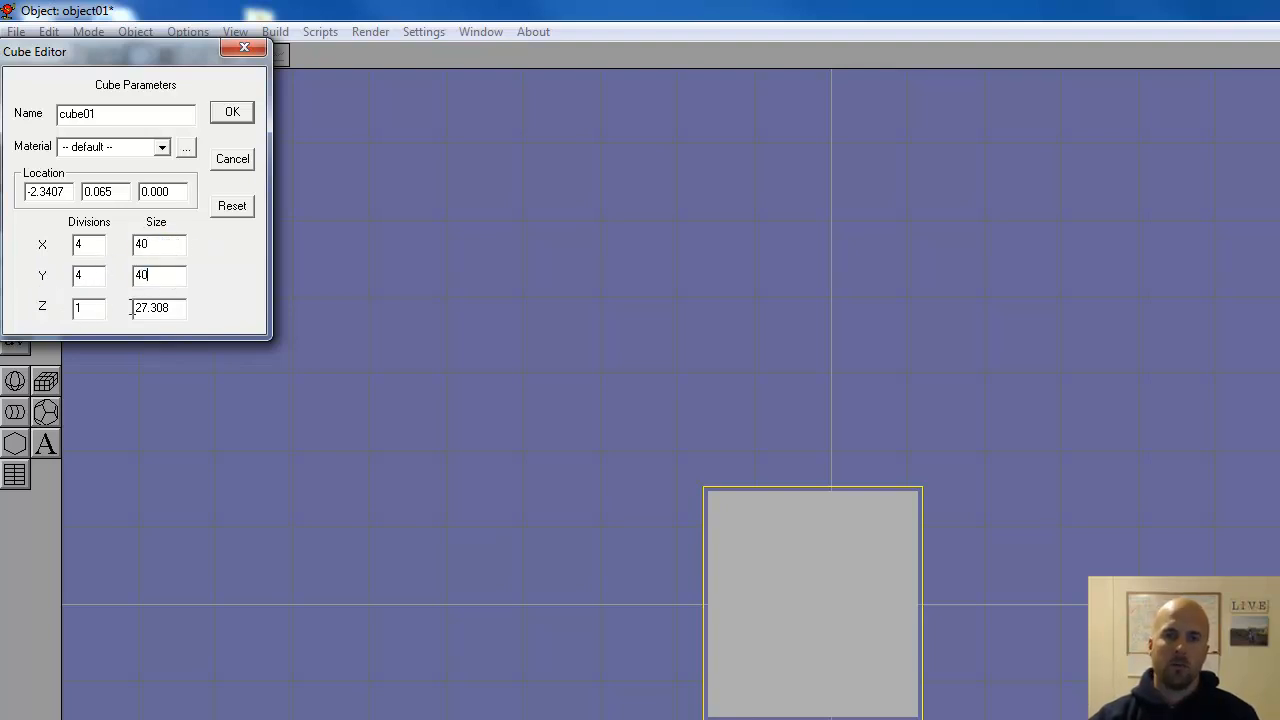
left_click_drag(180, 307, 100, 329)
type("10")
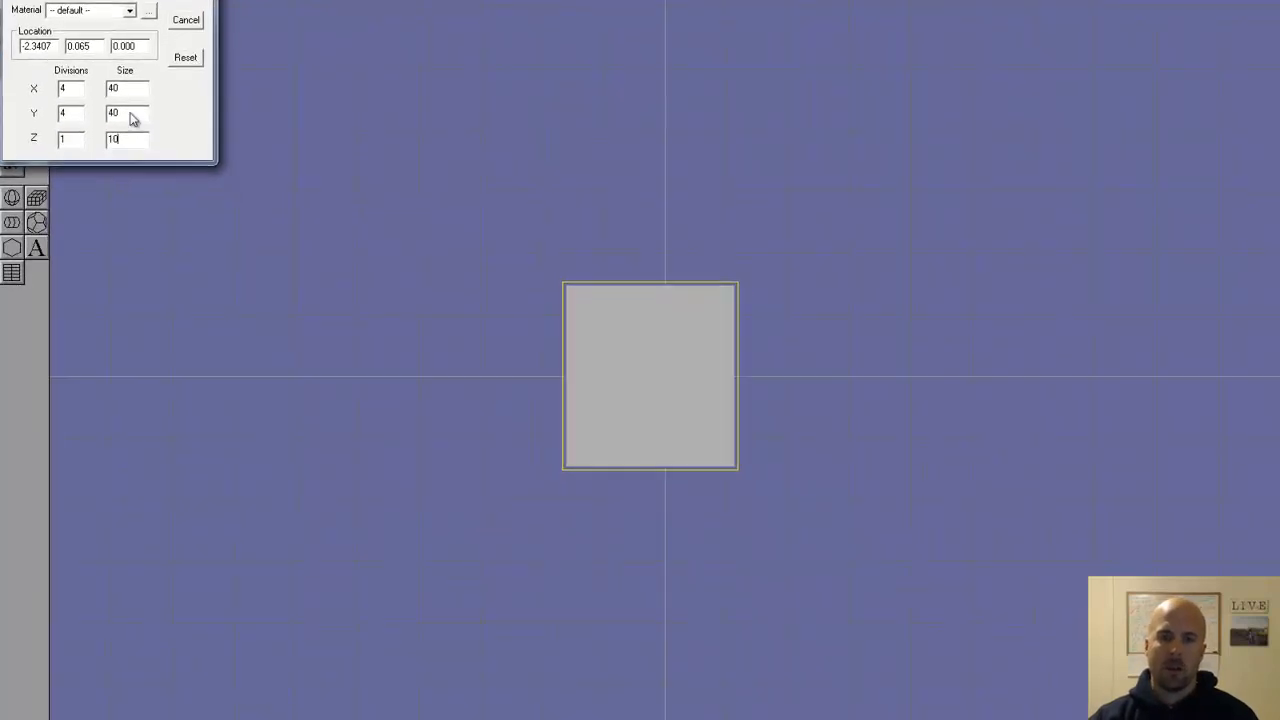
left_click(209, 47)
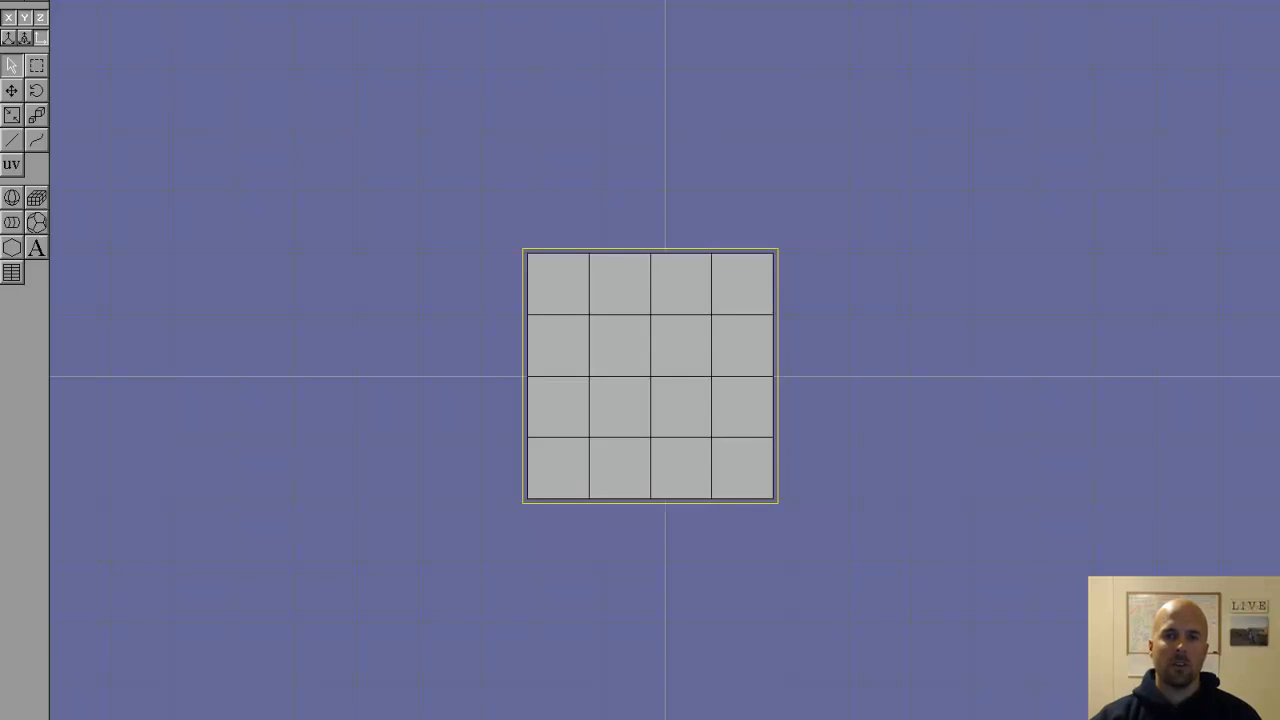
- Convert the cube to a mesh and switch to point editing in wireframe display
left_click_drag(427, 111, 674, 340)
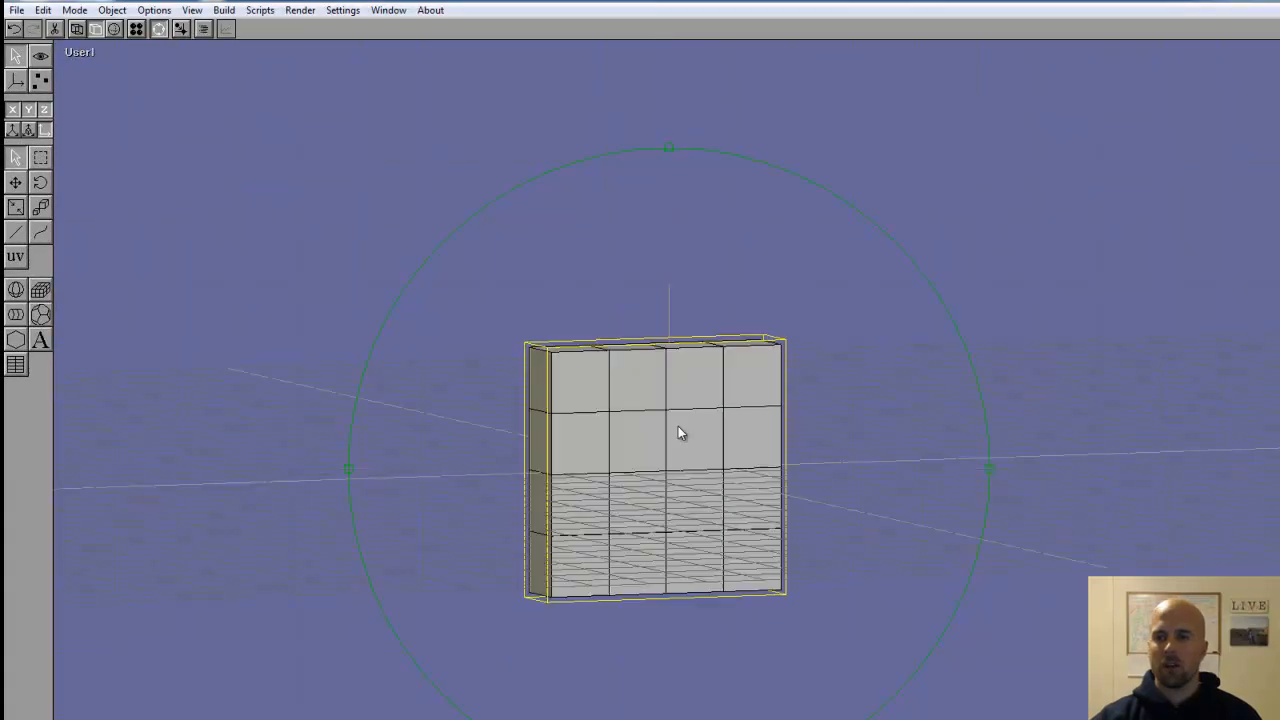
left_click_drag(678, 432, 663, 411)
left_click(80, 54)
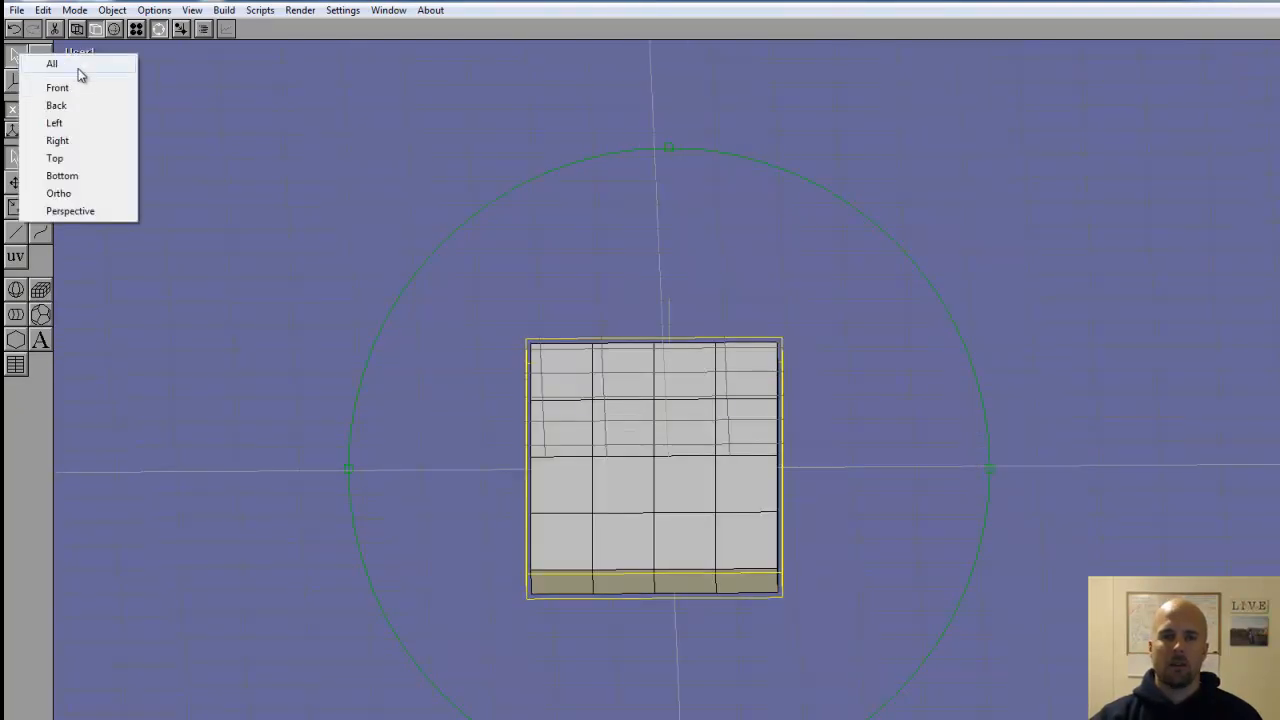
left_click(80, 90)
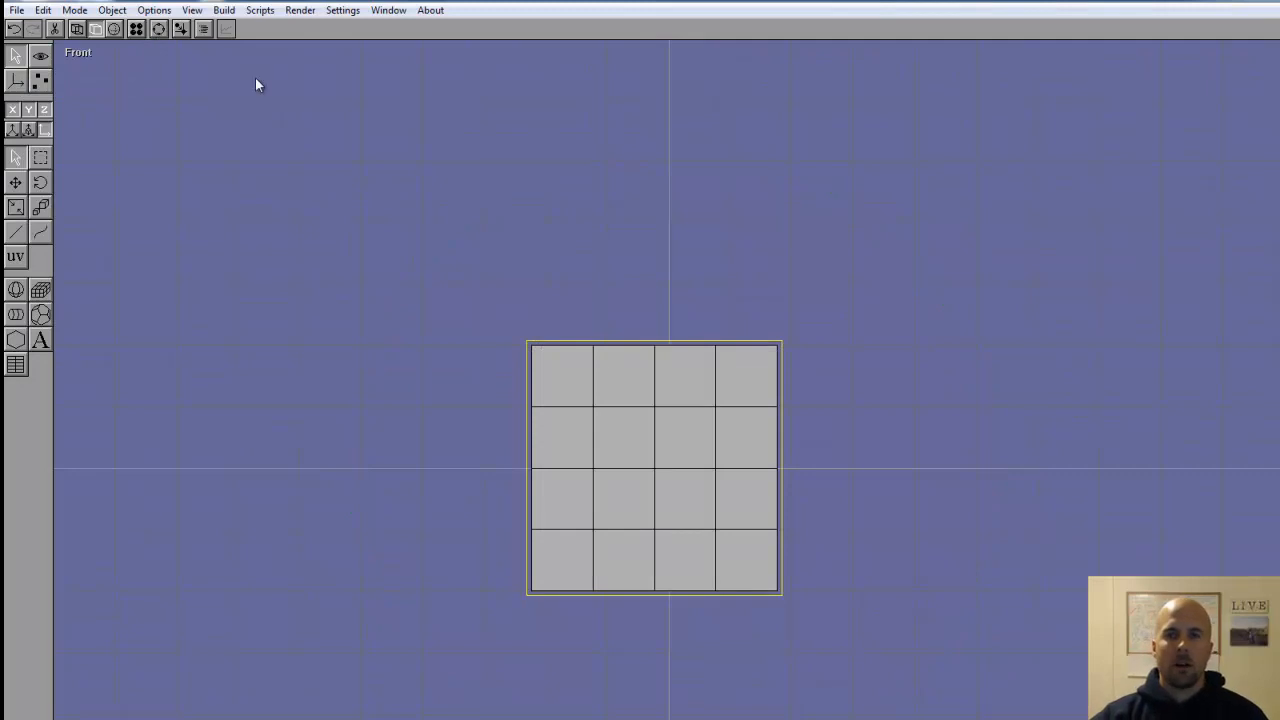
left_click(224, 11)
left_click(265, 71)
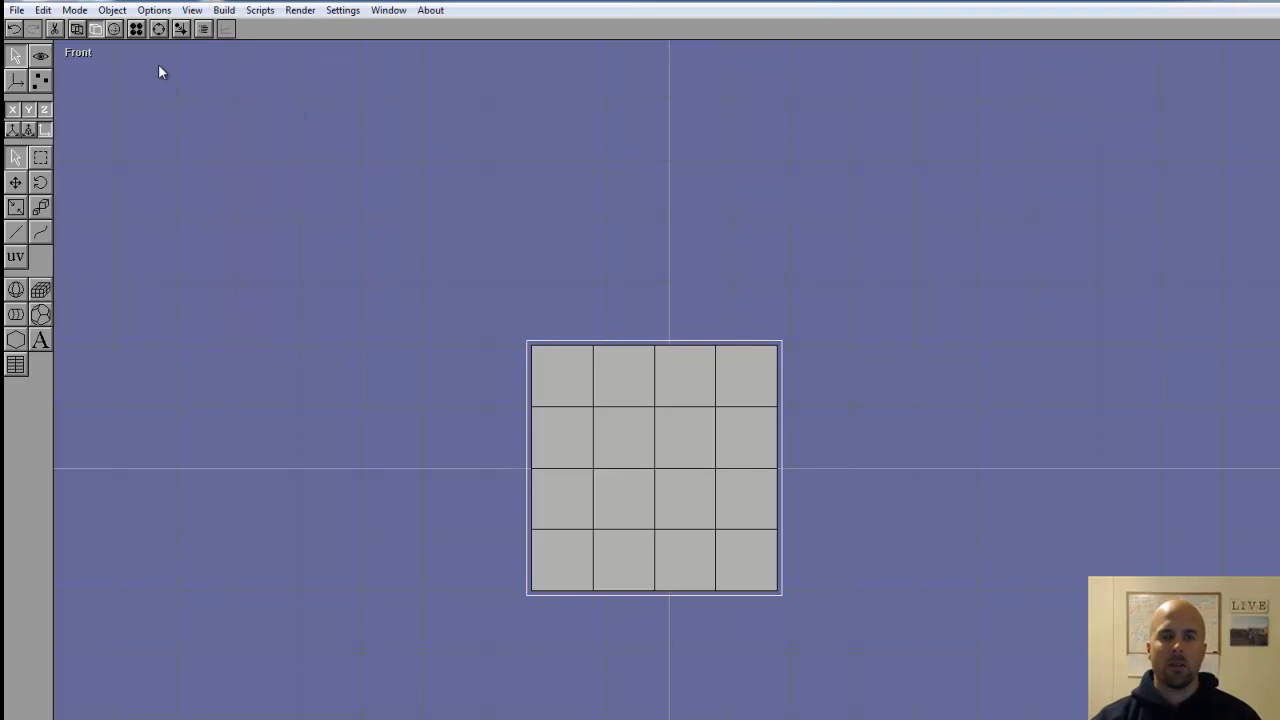
left_click(77, 28)
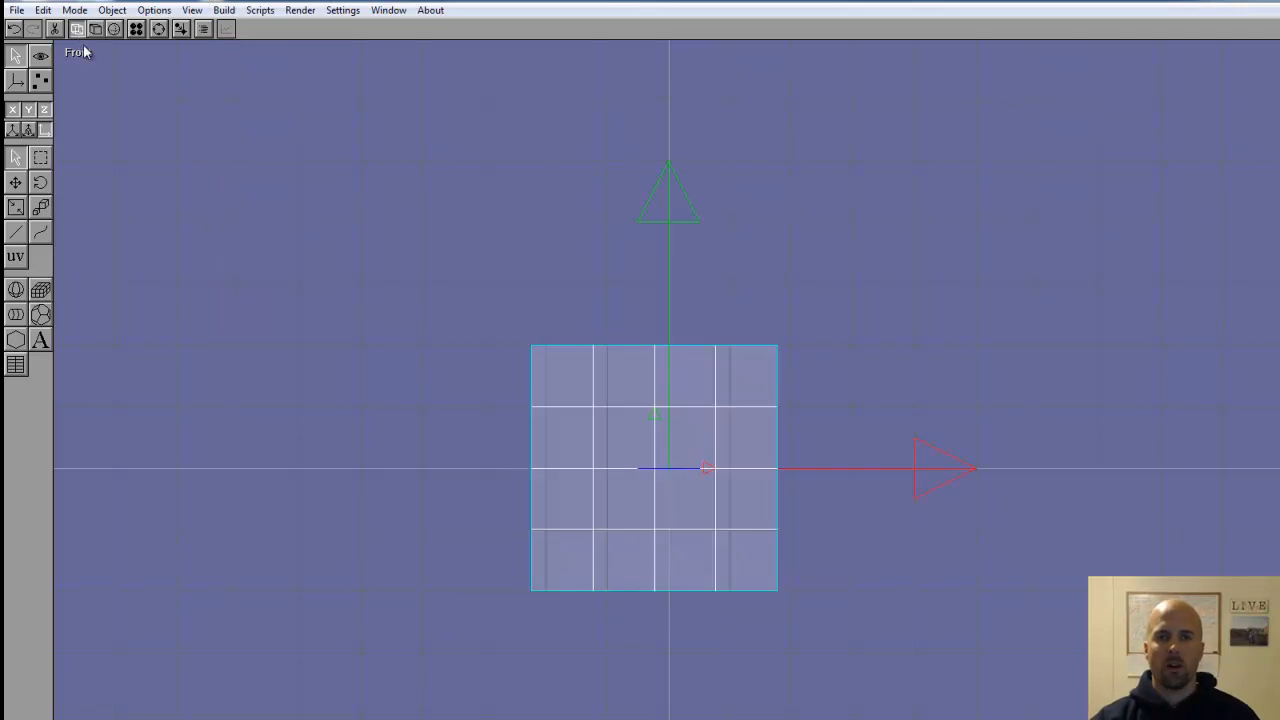
left_click(40, 80)
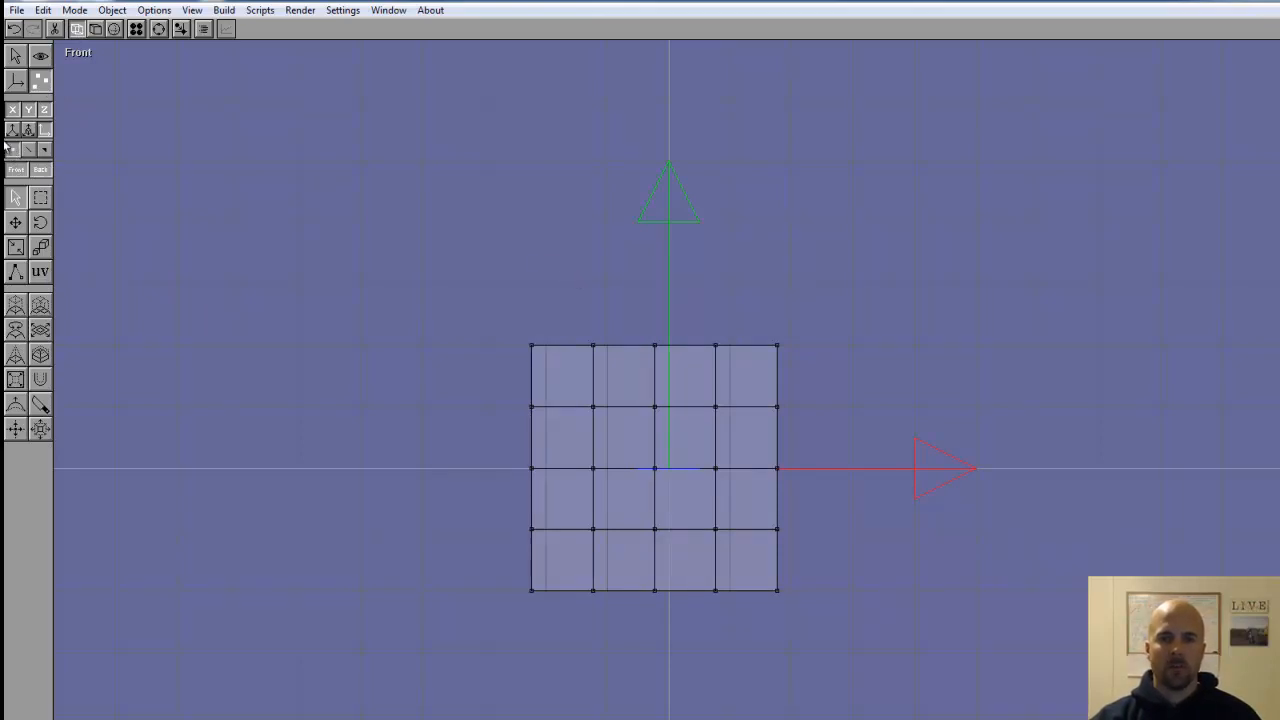
- Select the nine interior grid points on the front and back faces and shift them slightly toward the rear in the left view
left_click(46, 174)
left_click_drag(915, 611, 715, 410)
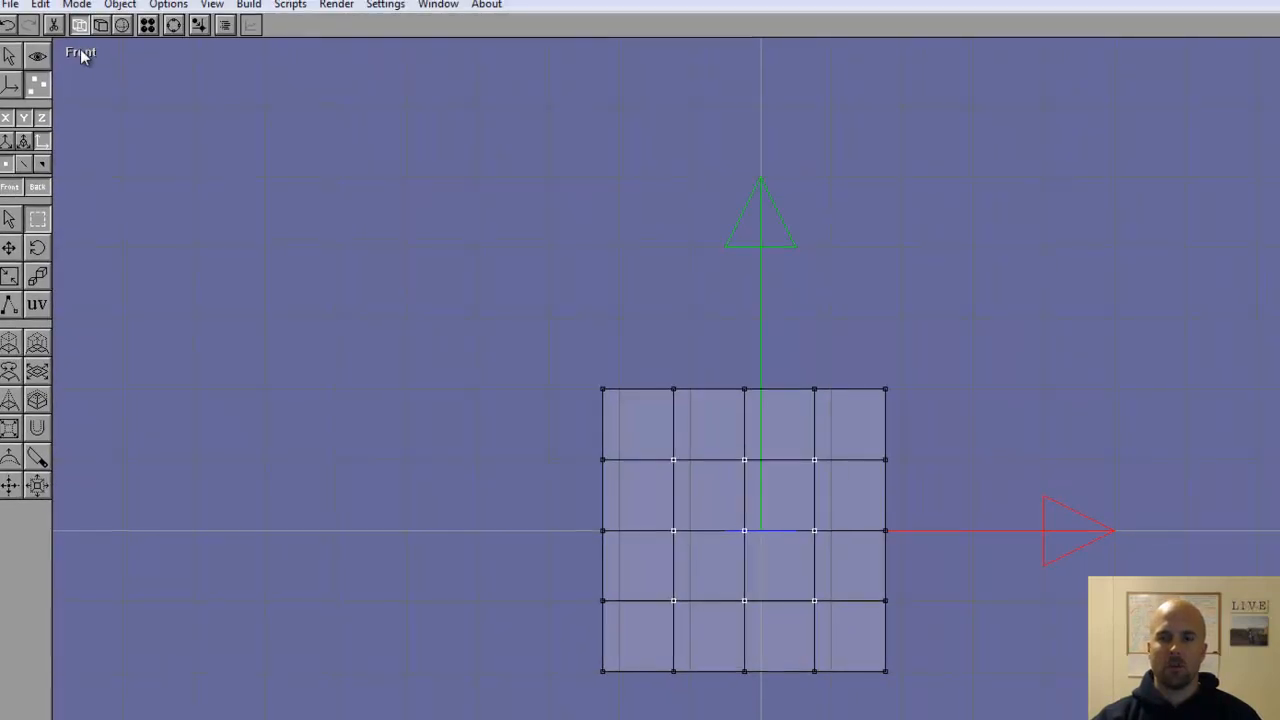
left_click(81, 53)
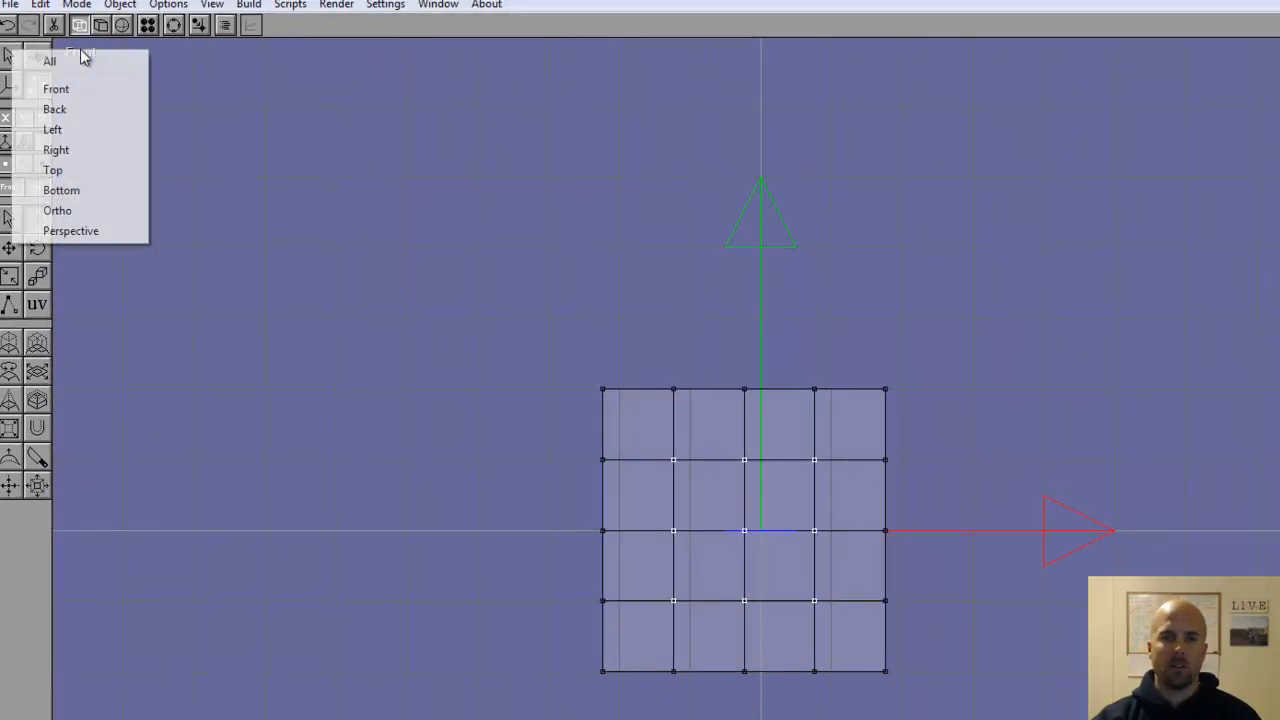
left_click(69, 127)
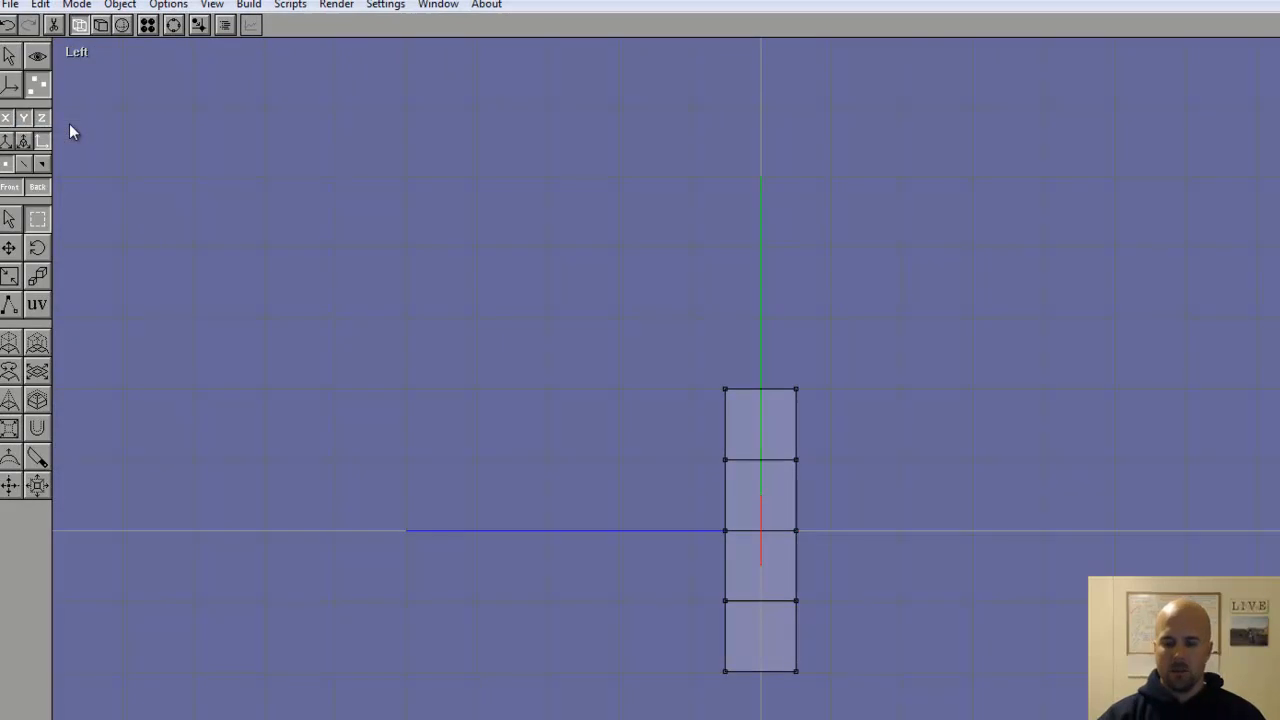
key("Right")
key("Right")
key("Right")
key("Right")
key("Right")
key("Right")
key("Right")
key("Right")
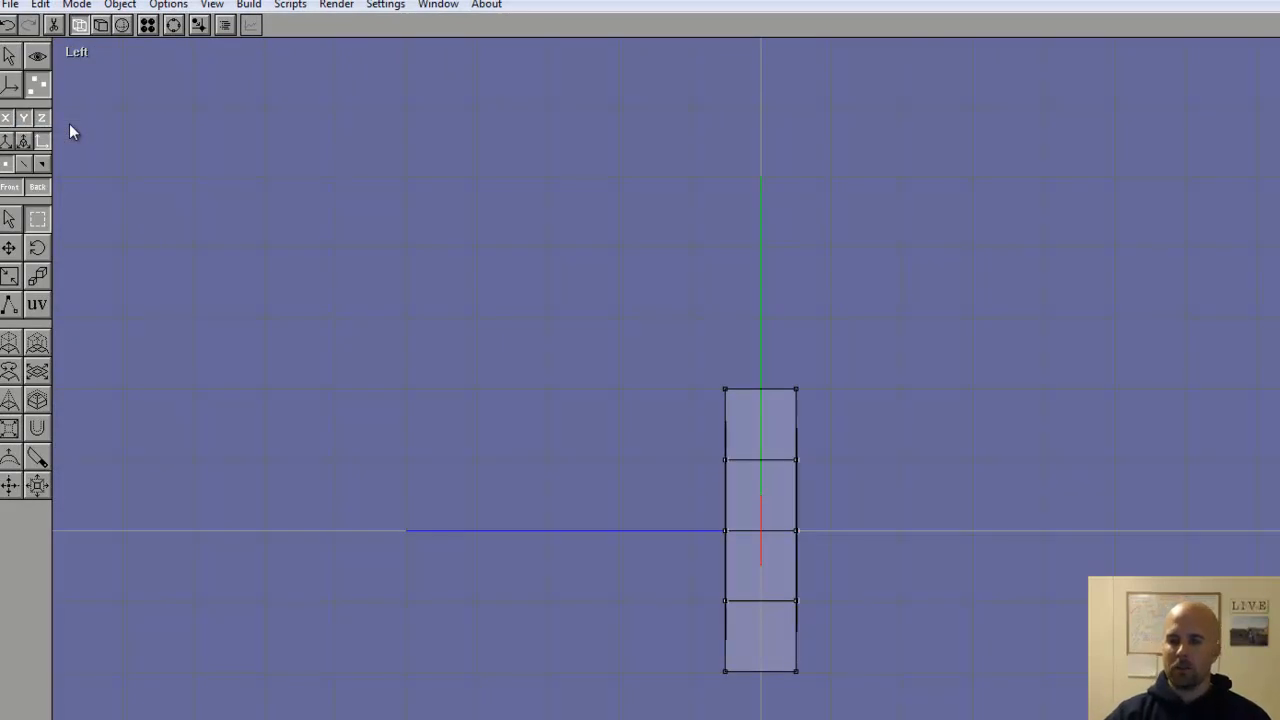
key("Right")
key("Right")
key("Right")
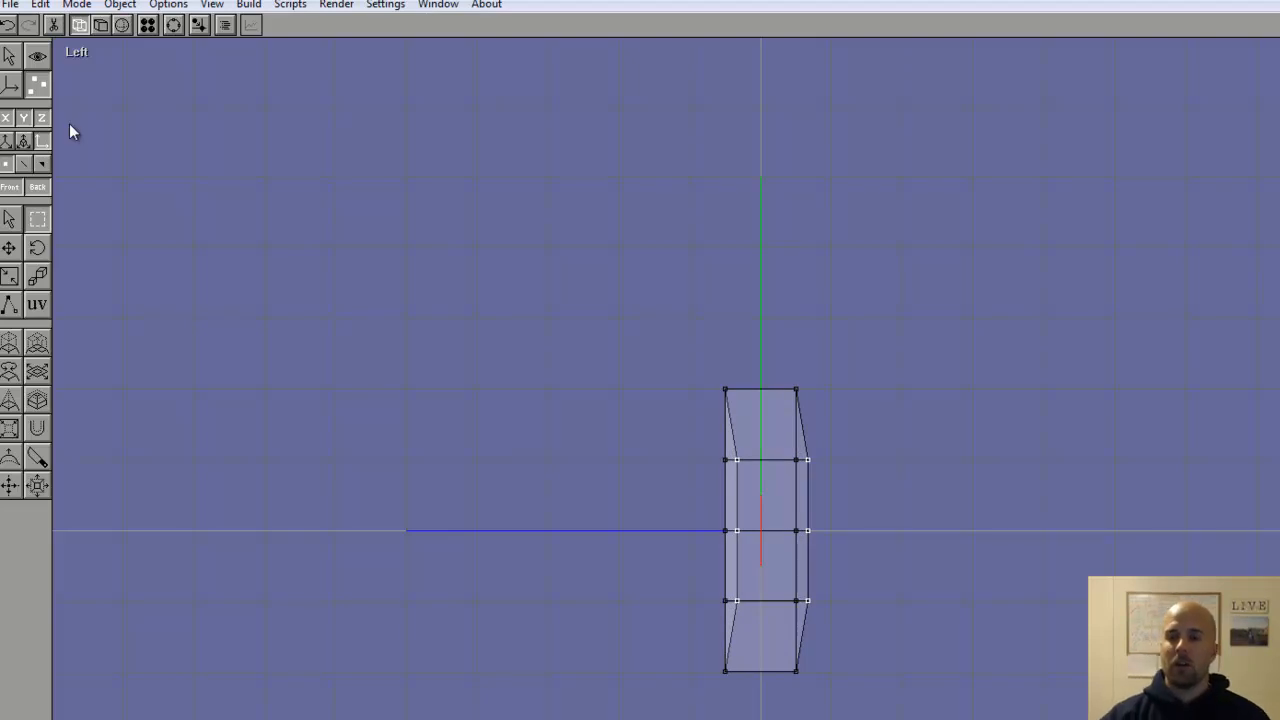
- Examine the reshaped block in flat shading from the front and at an angle, returning to the front wireframe view
left_click(77, 58)
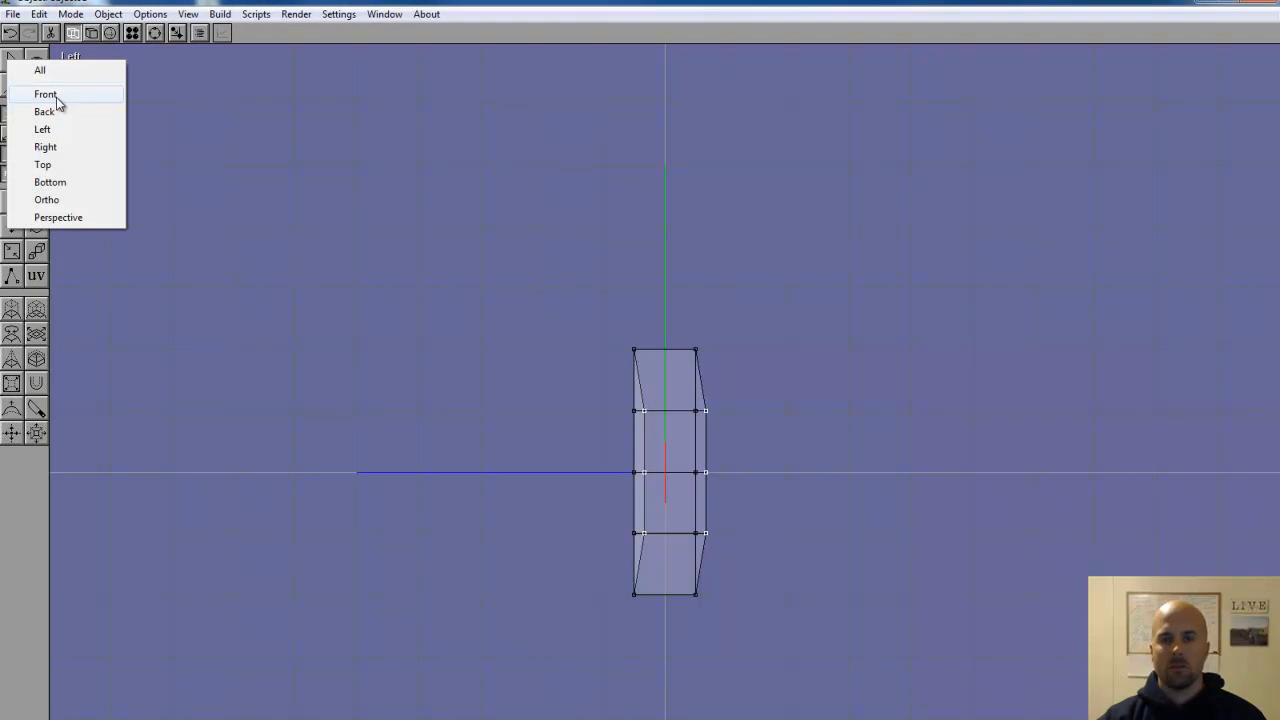
left_click(47, 94)
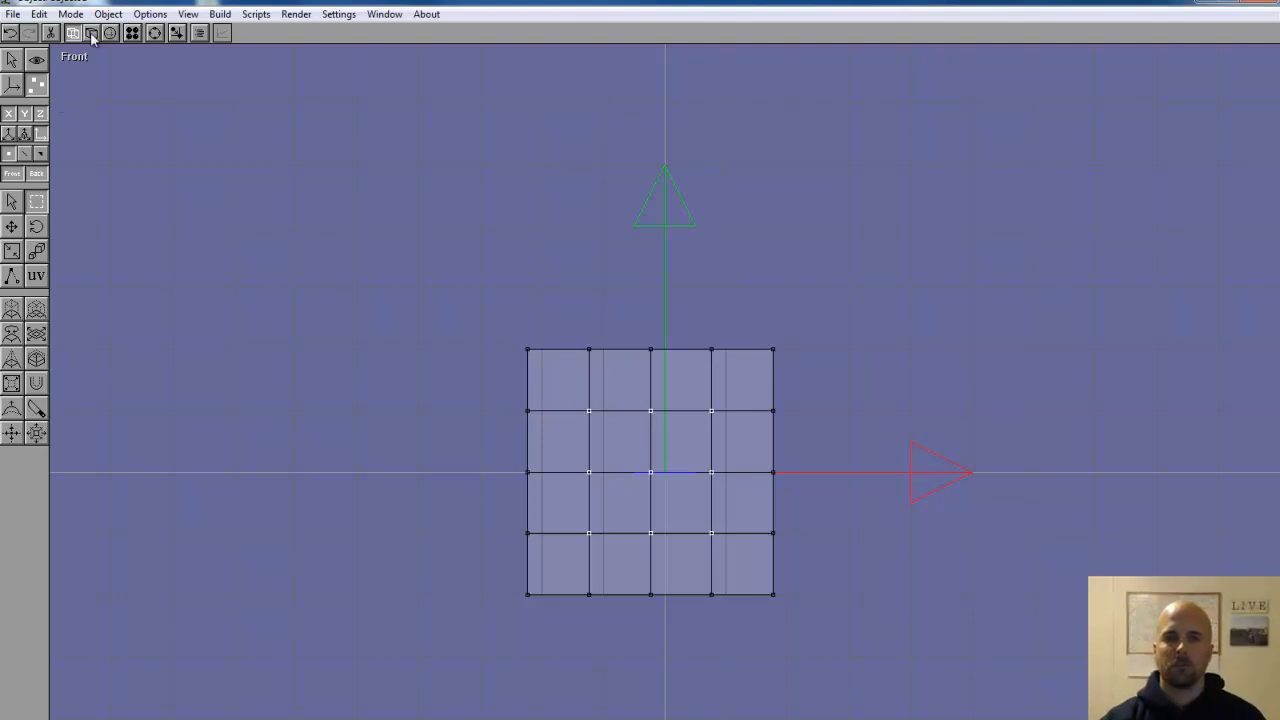
left_click(90, 33)
left_click(155, 33)
mouse_move(625, 466)
left_mouse_down()
mouse_move(725, 480)
mouse_move(633, 487)
mouse_move(569, 472)
mouse_move(641, 495)
mouse_move(640, 469)
left_mouse_up()
left_click(76, 58)
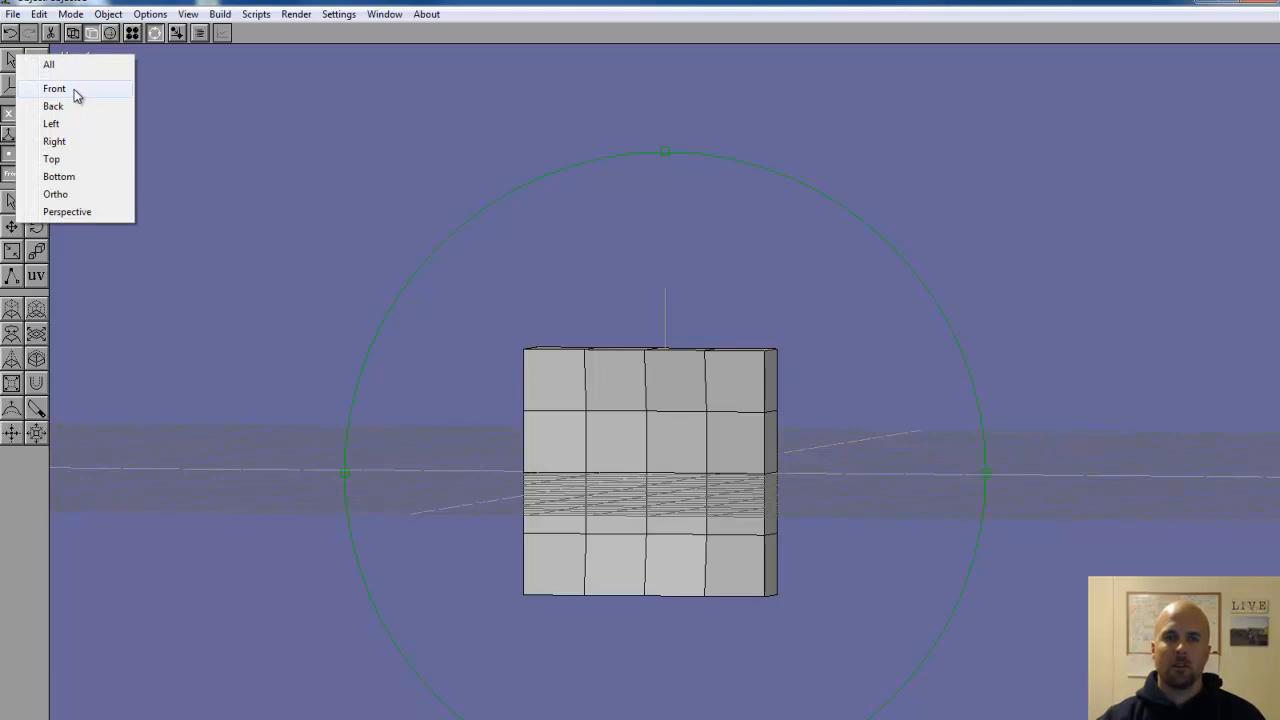
left_click(74, 88)
left_click(154, 34)
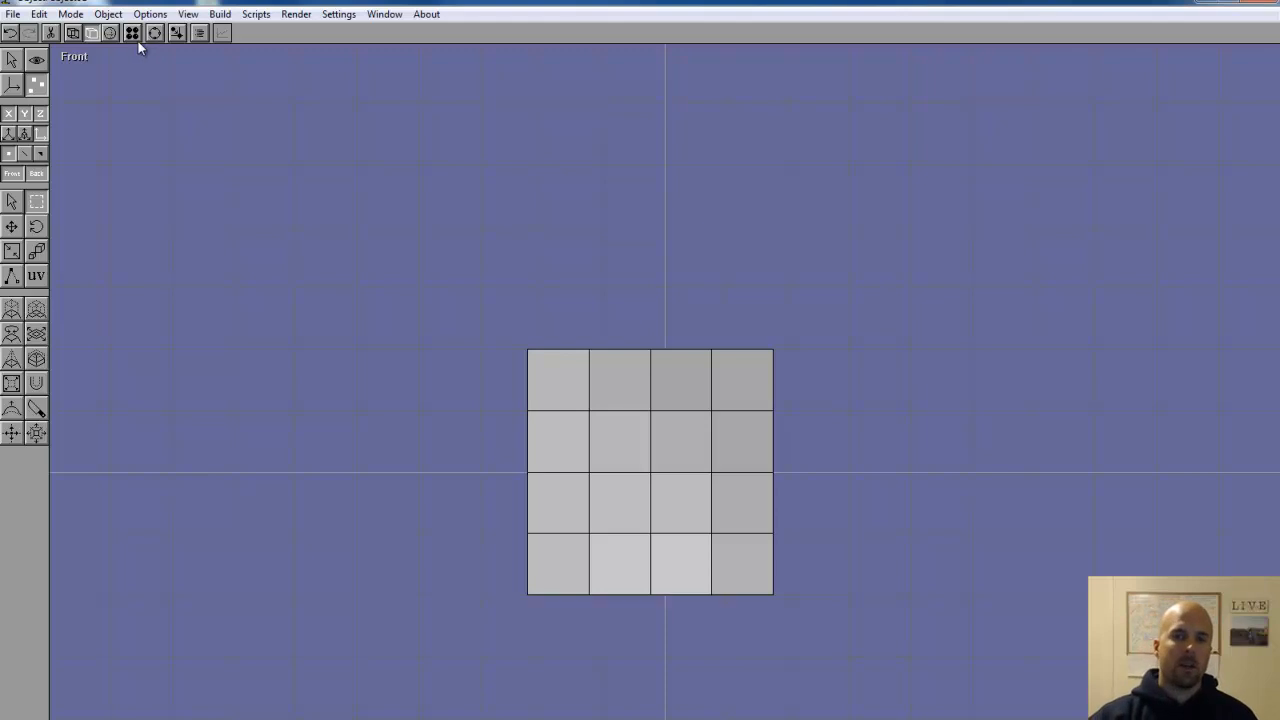
left_click(73, 33)
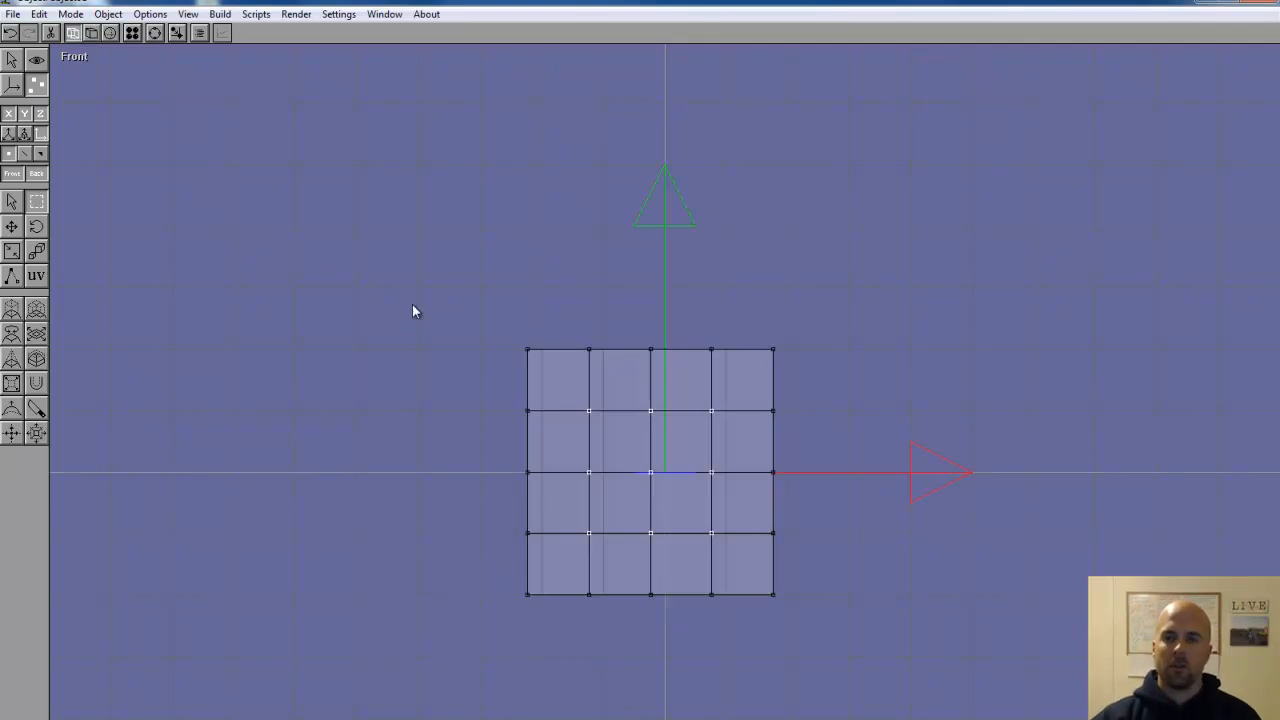
left_click(91, 33)
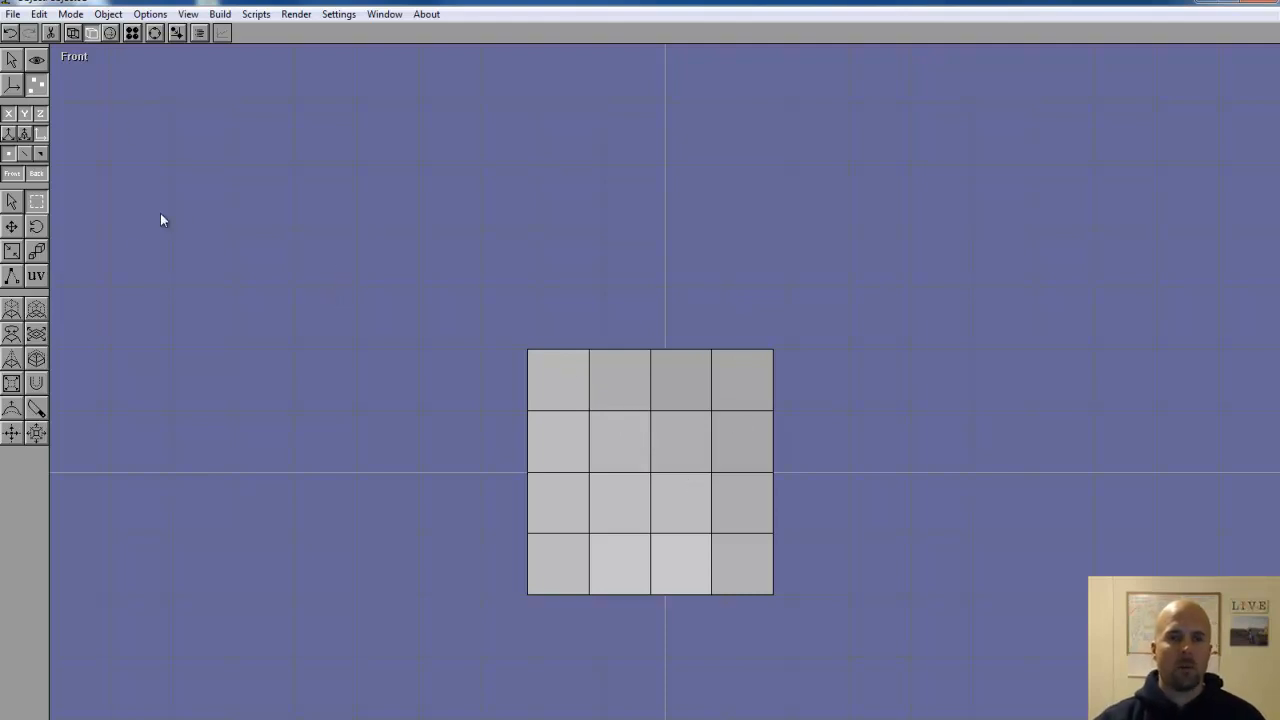
left_click(73, 33)
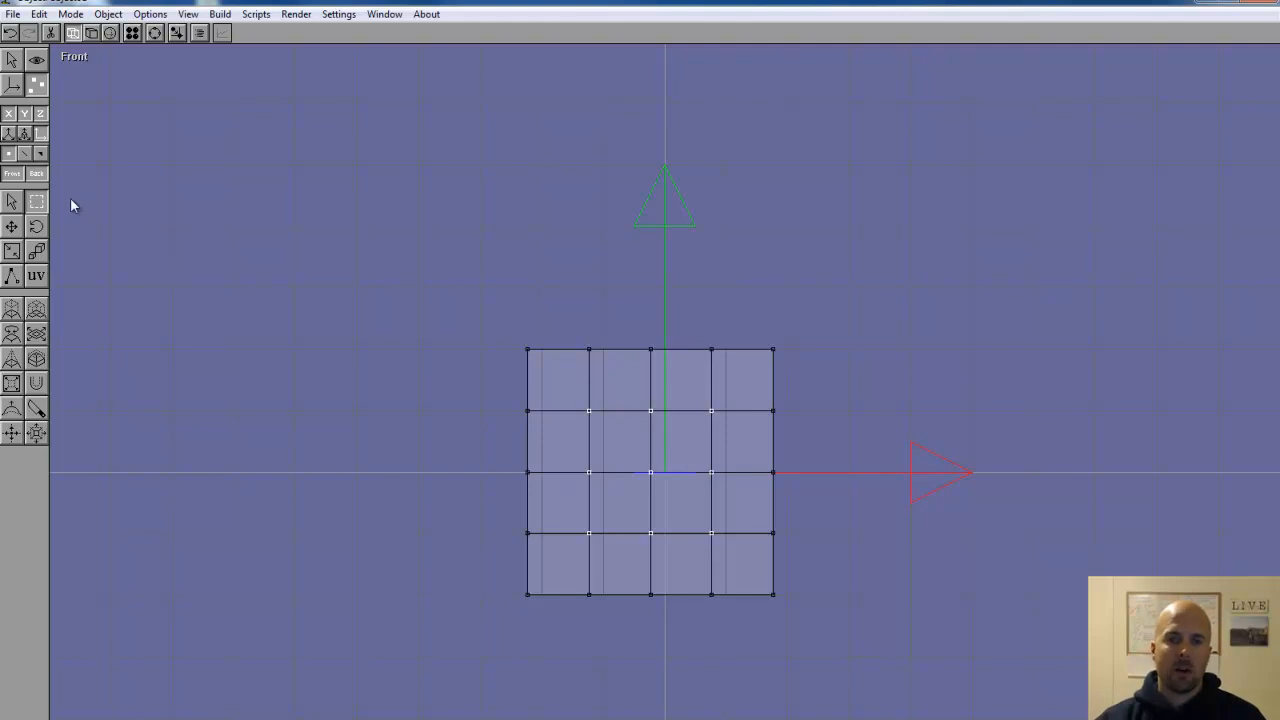
- Lower the two leftmost points of the block's top edge slightly, with the outer corner point lower than its neighbour
left_click_drag(511, 336, 607, 381)
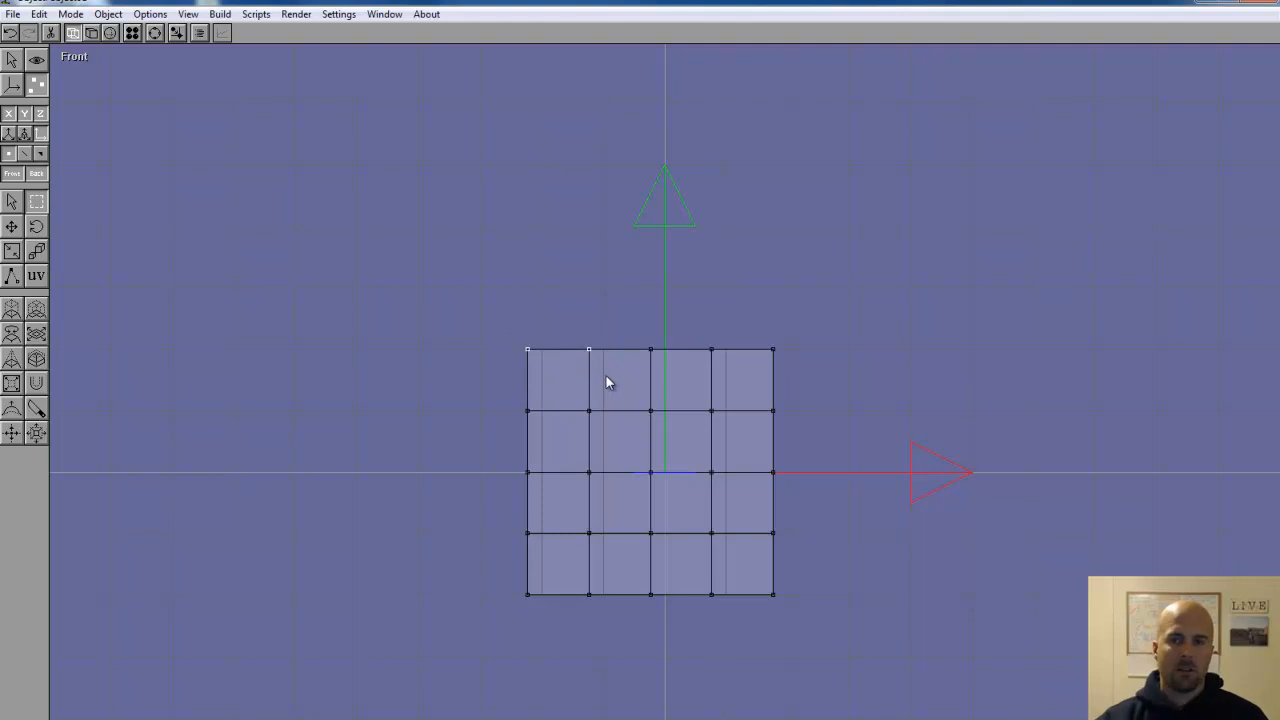
key("Down")
key("Down")
key("Down")
key("Down")
key("Down")
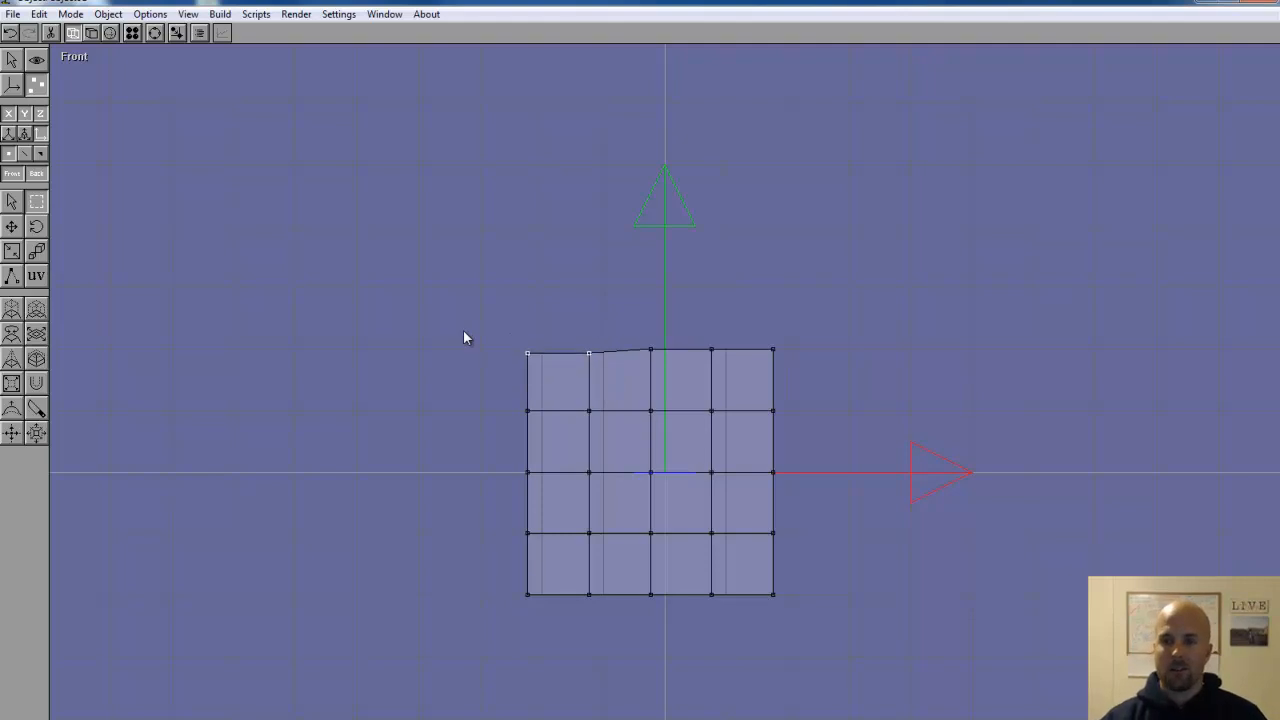
left_click(528, 358)
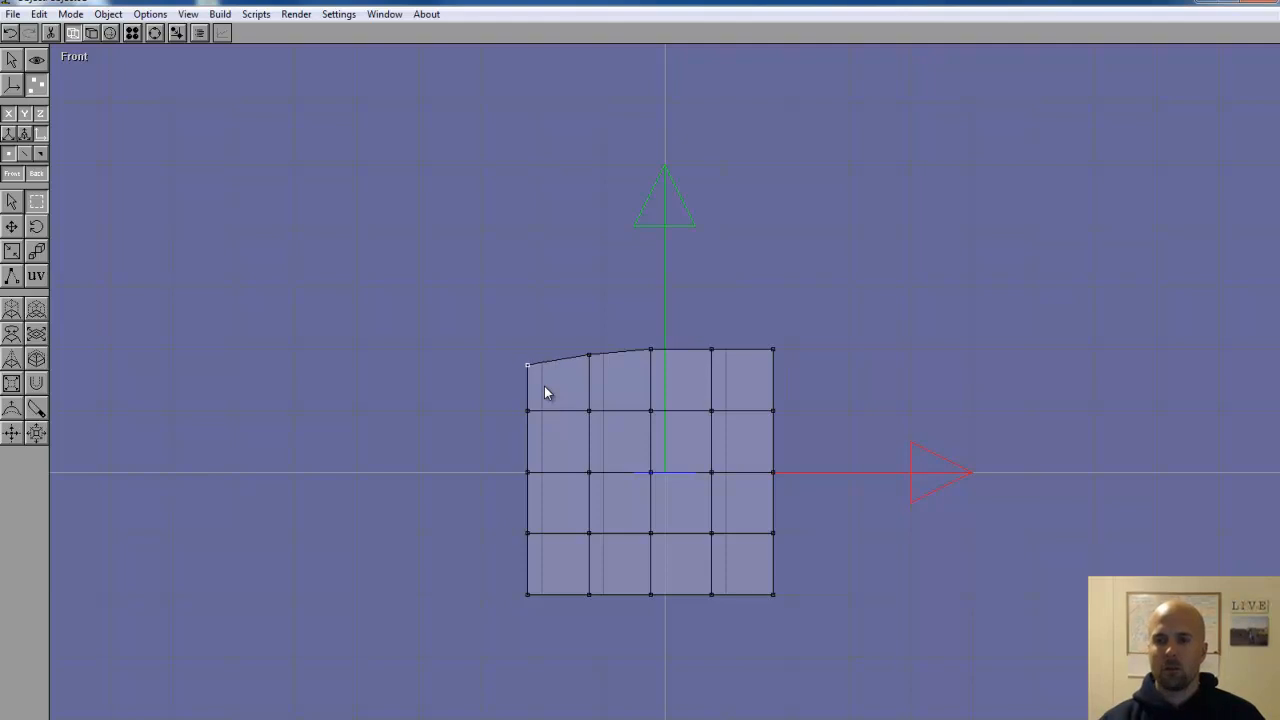
- Lower the block's top-right corner point slightly to slope that end of the top edge
left_click_drag(735, 313, 797, 374)
key("Down")
key("Down")
key("Down")
key("Down")
key("Down")
key("Down")
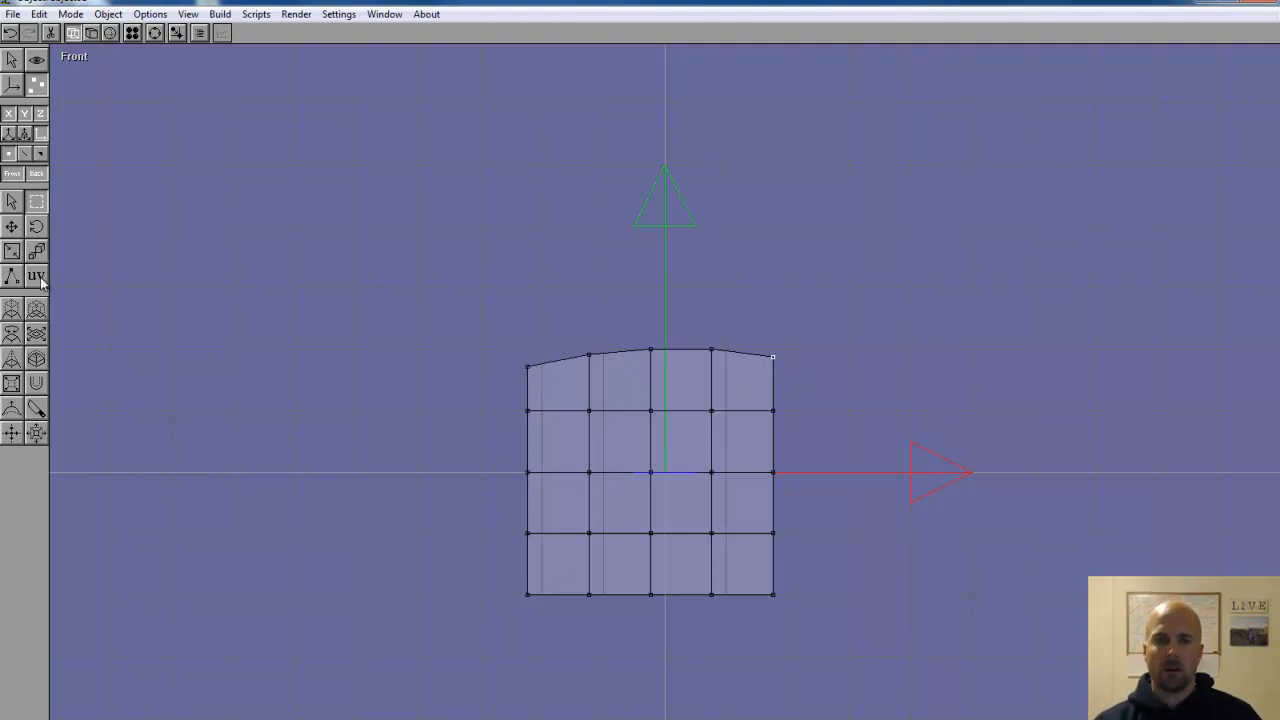
- Shift the block's entire leftmost column of points inward to narrow the outer column of faces
left_click_drag(486, 330, 561, 633)
key("Right")
key("Right")
key("Right")
key("Right")
key("Right")
key("Right")
key("Right")
key("Right")
key("Right")
key("Right")
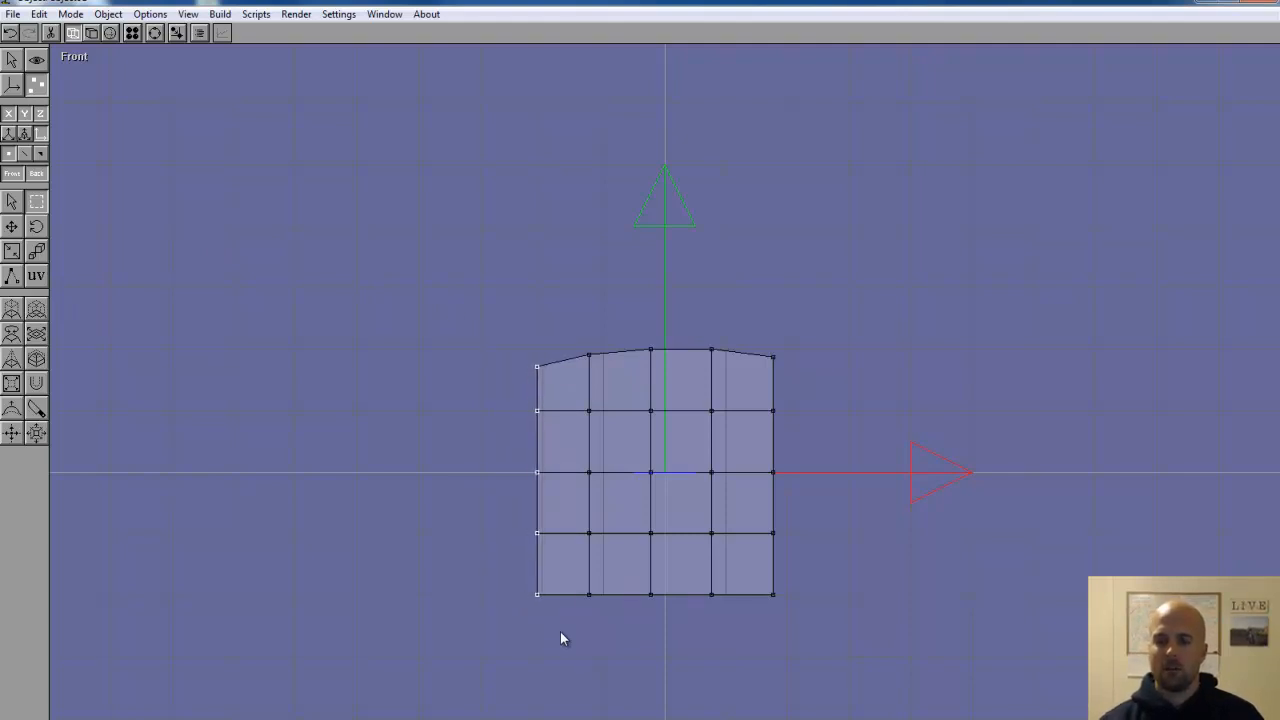
key("Right")
key("Right")
- Shift the block's two leftmost columns of points together slightly toward the center
left_click_drag(436, 315, 609, 625)
key("Right")
key("Right")
key("Right")
key("Right")
key("Right")
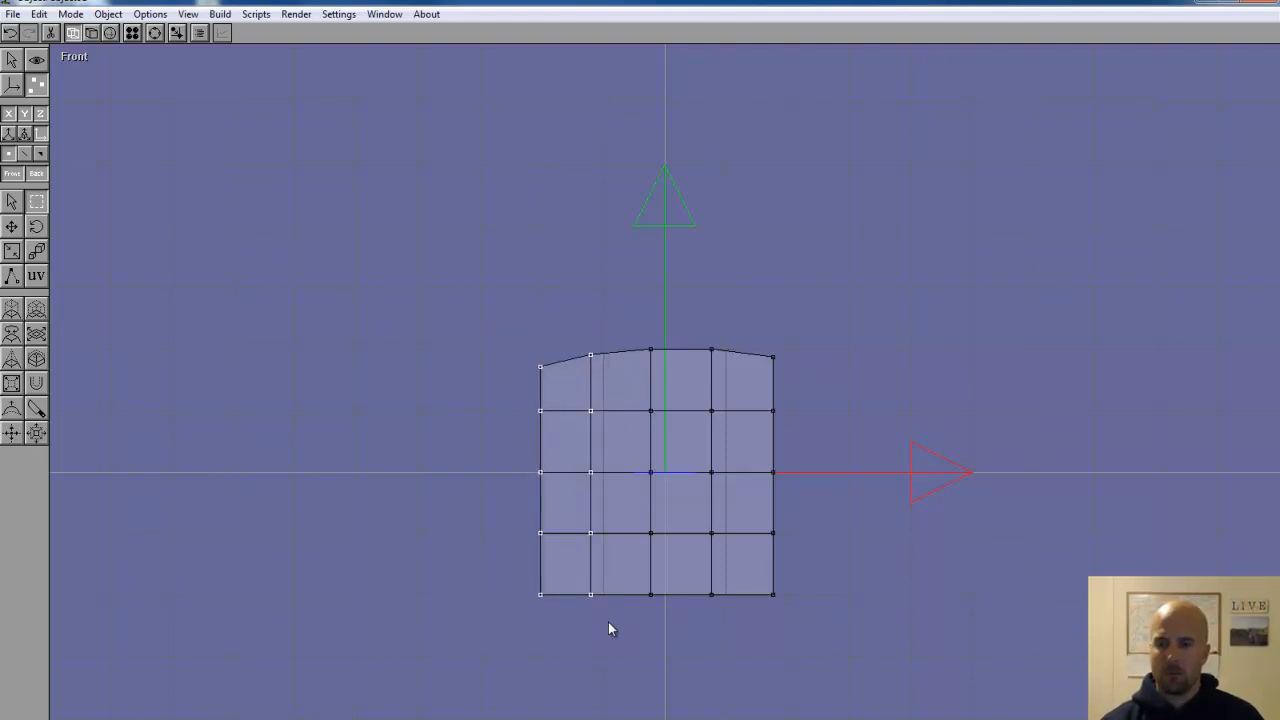
- Shift the block's entire rightmost column of points slightly inward
left_click_drag(912, 662, 744, 345)
key("Left")
key("Left")
key("Left")
key("Left")
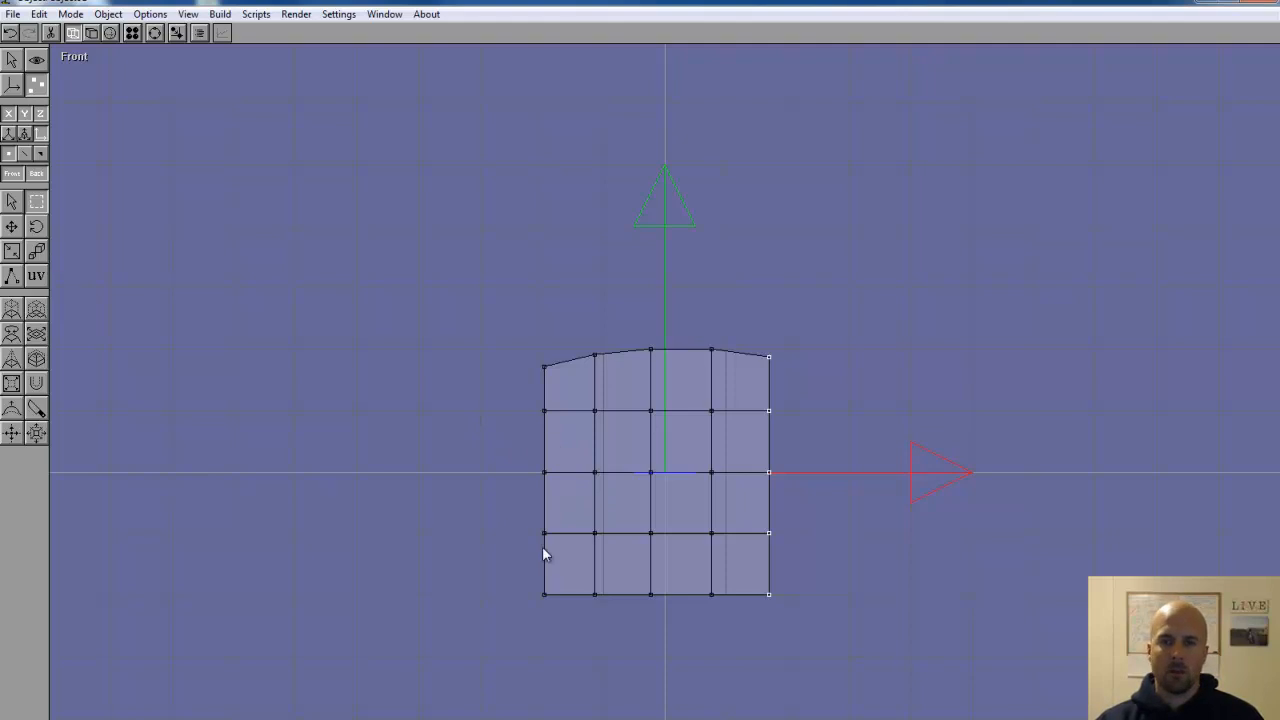
- Shift the three middle points of the block's left edge slightly outward to bulge that side
left_click_drag(560, 556, 520, 402)
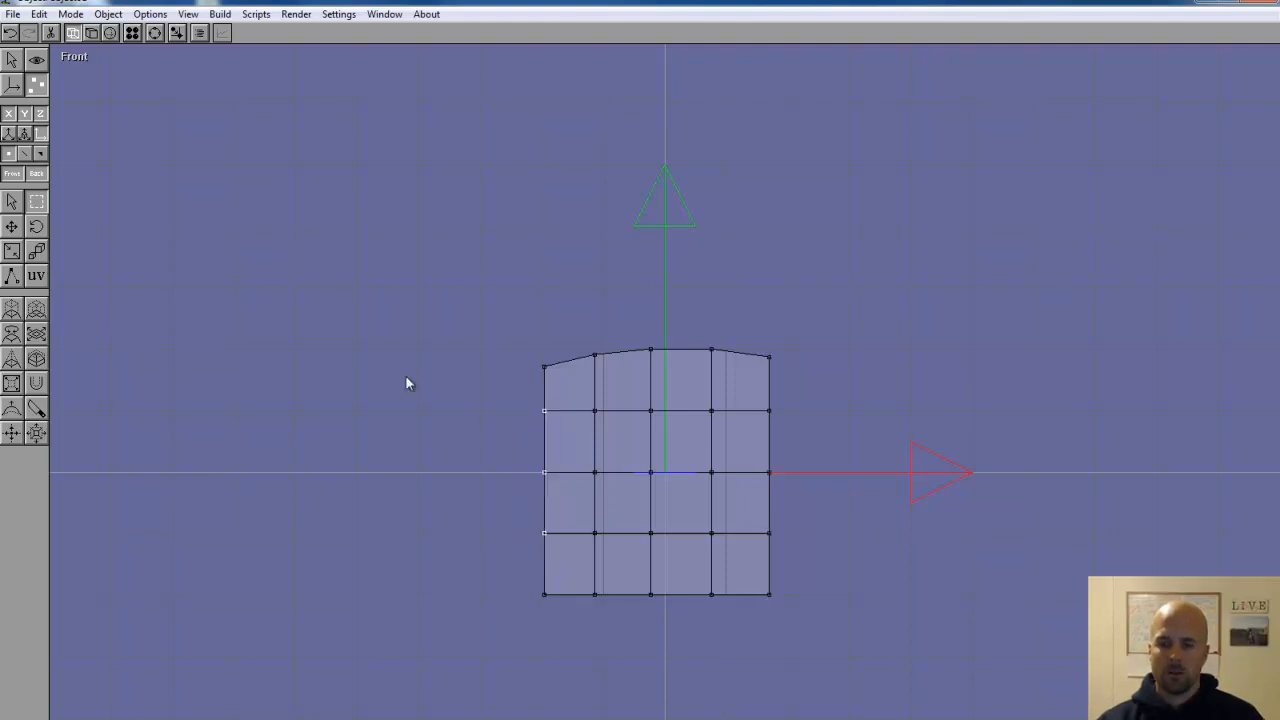
key("Left")
key("Left")
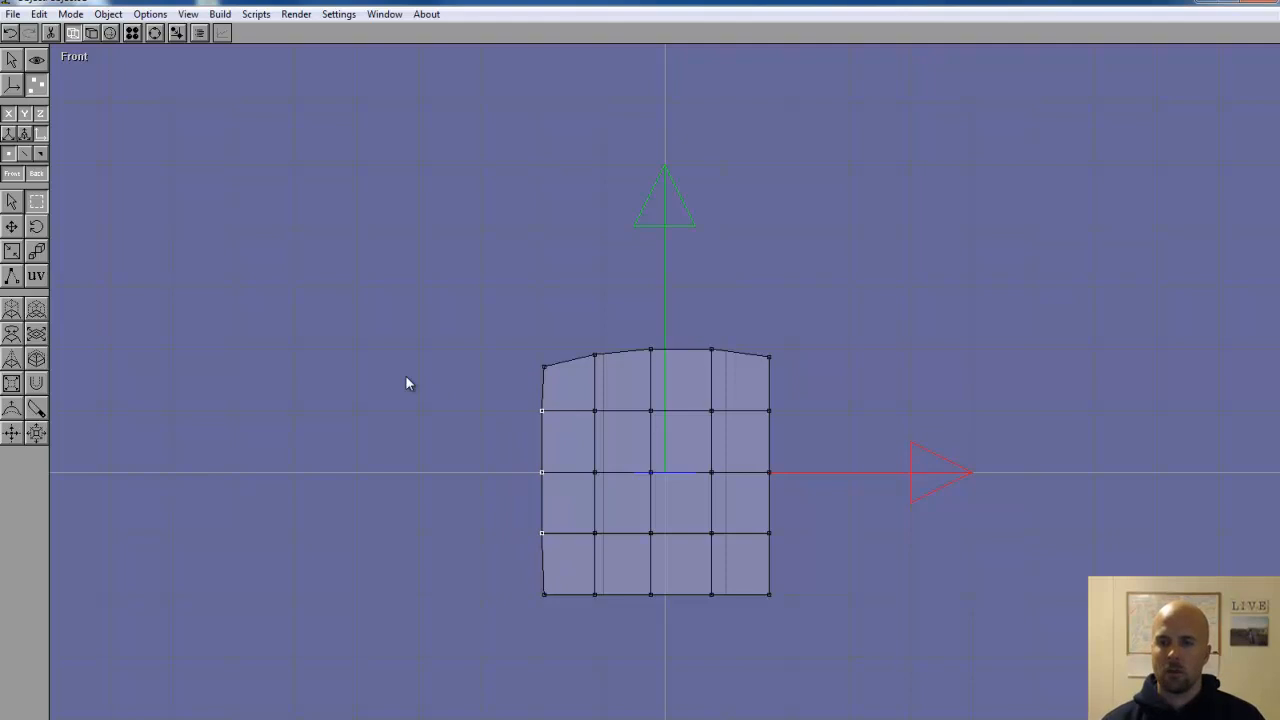
- Bulge both sides of the block by shifting the three middle points of its left and right edges slightly outward
key("Left")
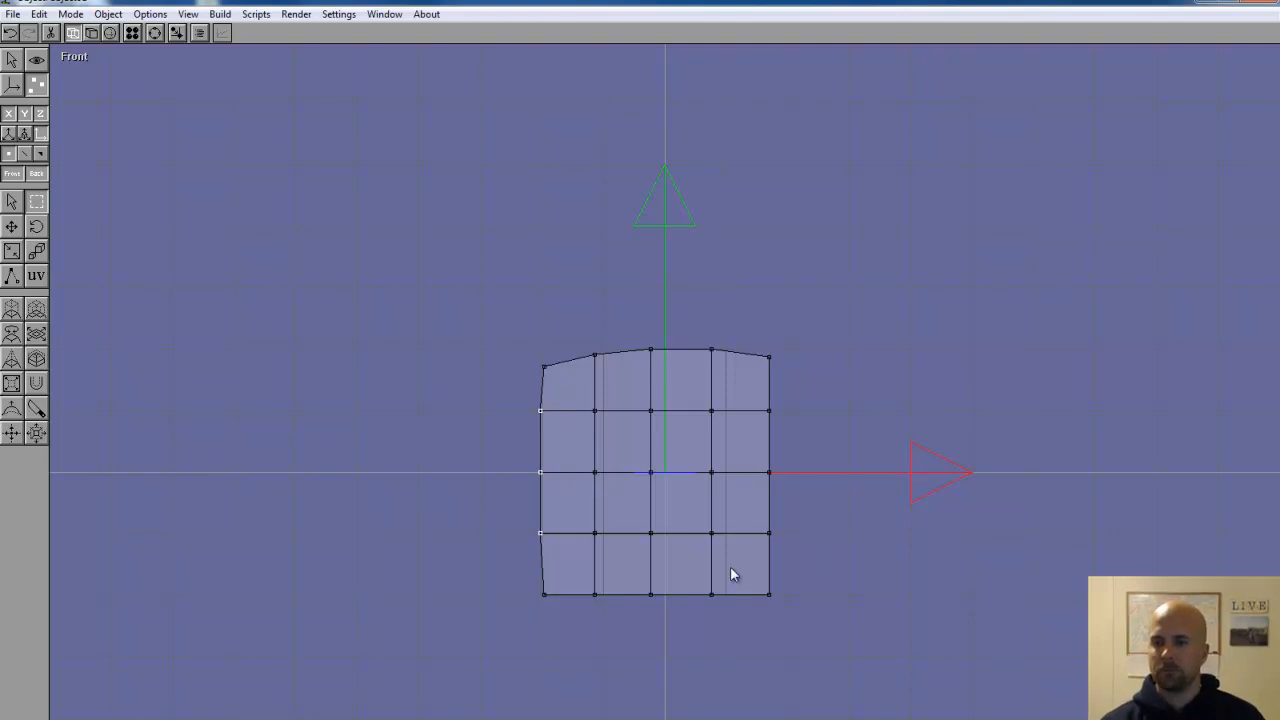
left_click_drag(813, 568, 731, 405)
key("Right")
- Round off the block's two bottom corners by shifting their points slightly up and inward
left_click_drag(815, 630, 750, 582)
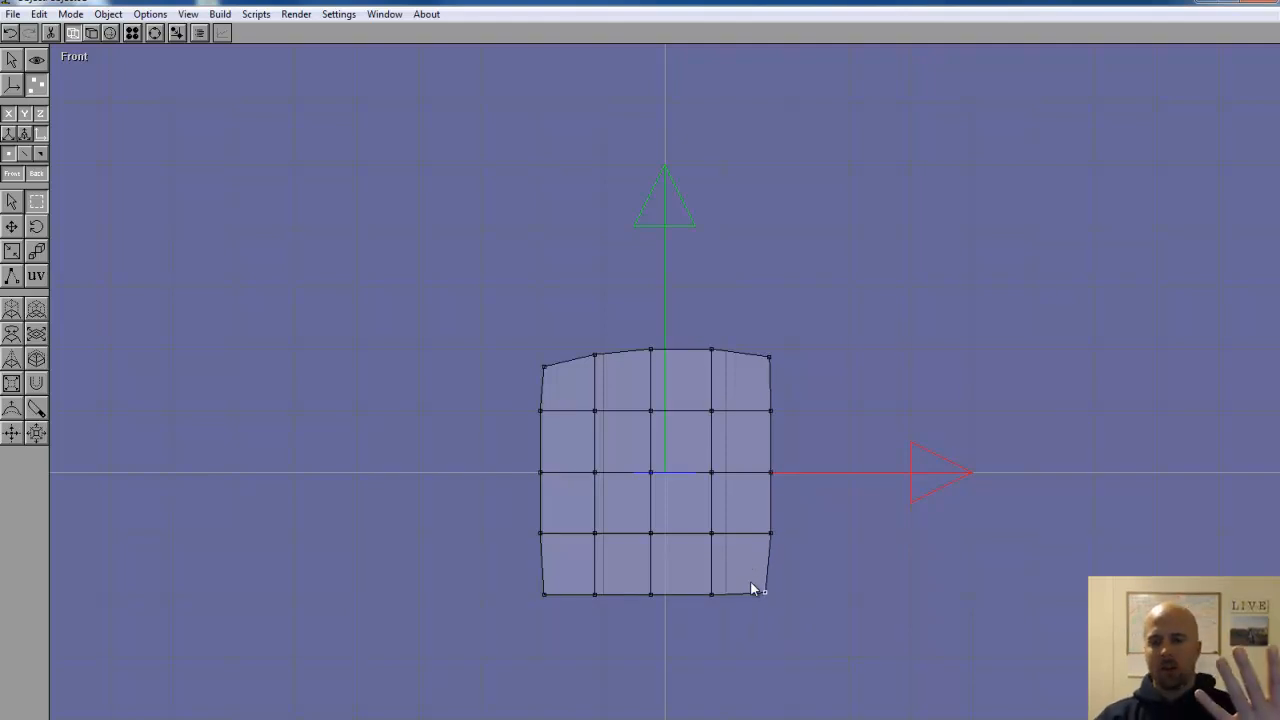
left_click_drag(561, 631, 534, 579)
key("Up")
key("Up")
key("Up")
key("Right")
key("Up")
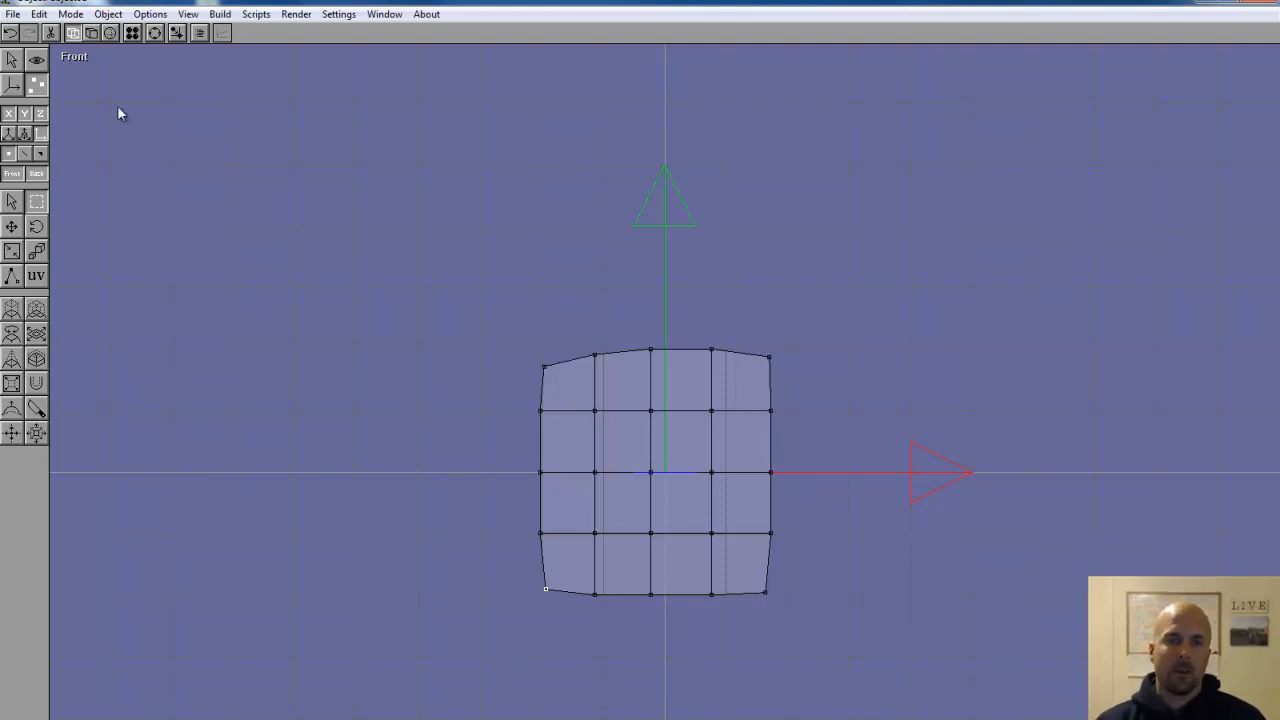
- Select the faces along the top of the block in shaded face mode, checking the selection from an angle before restoring the front view
left_click(39, 154)
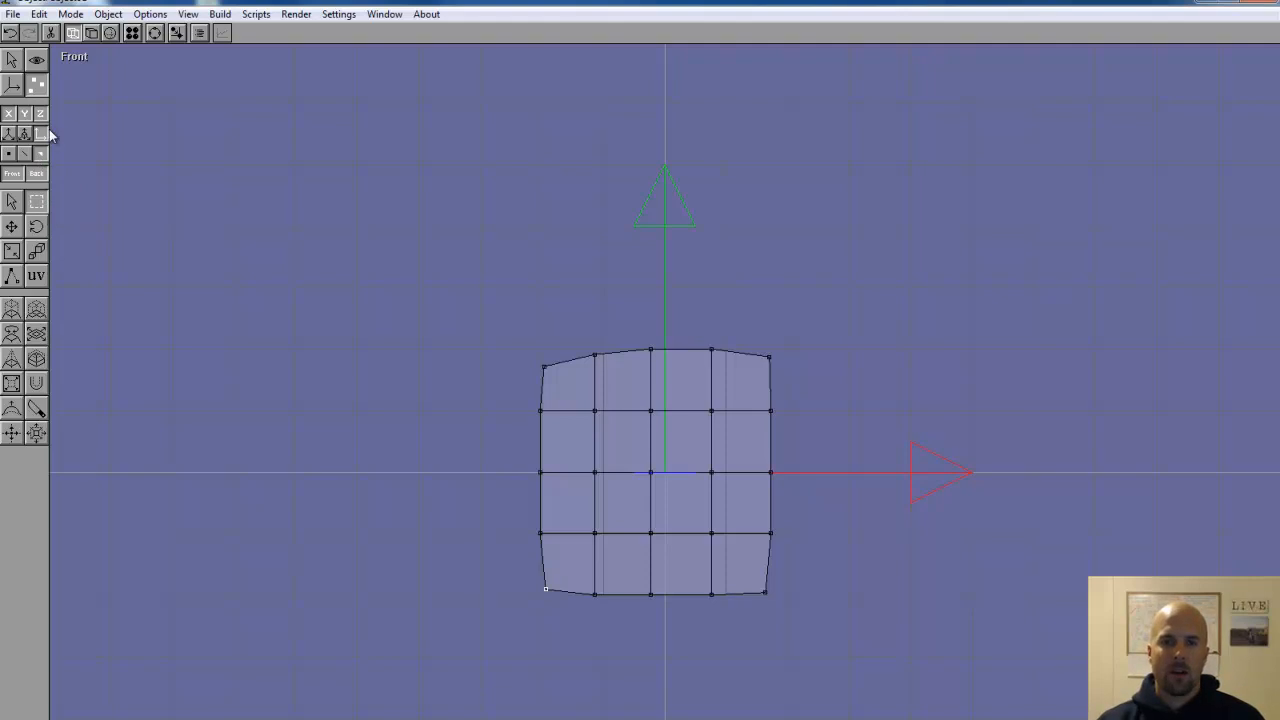
left_click(90, 34)
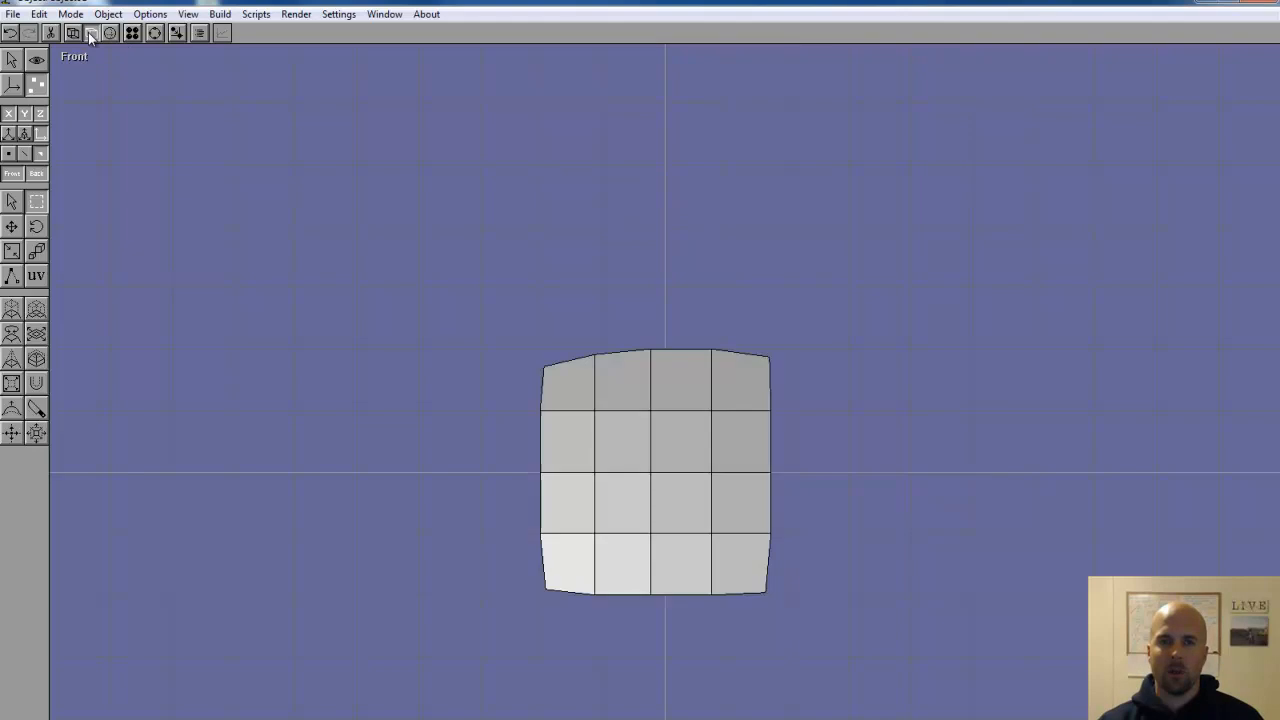
left_click_drag(497, 318, 801, 388)
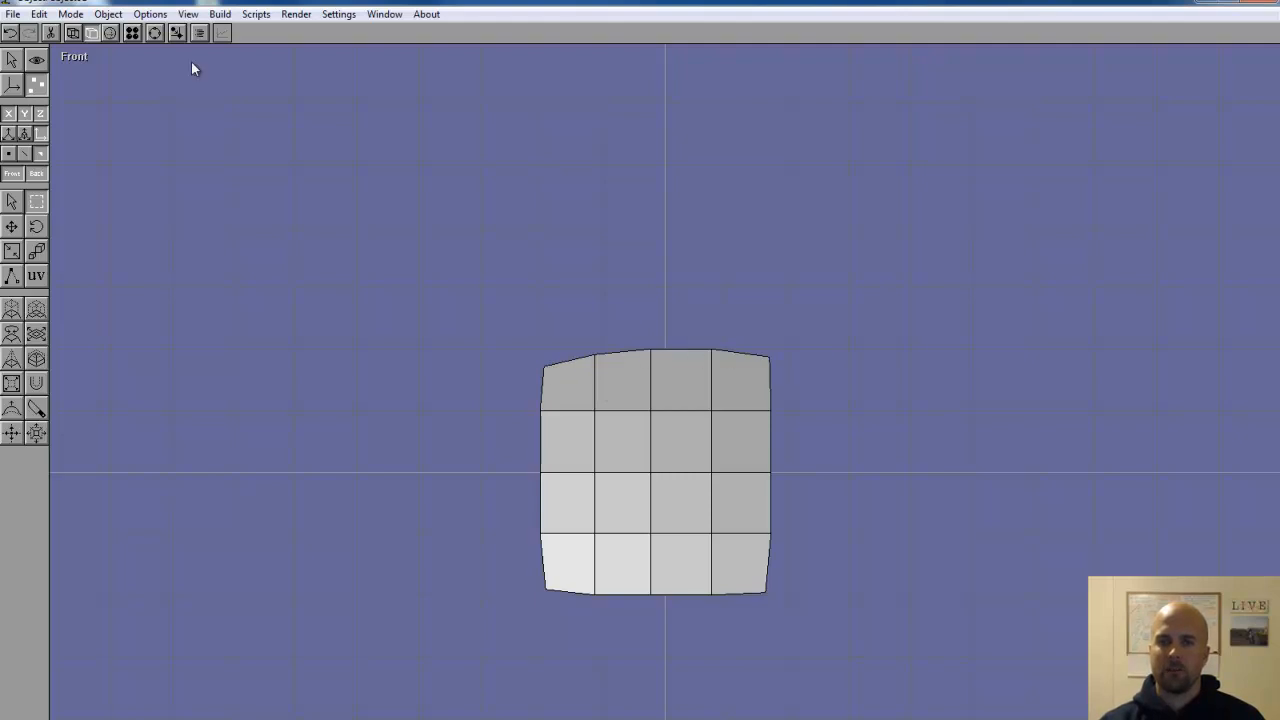
left_click(155, 33)
left_click_drag(681, 397, 688, 440)
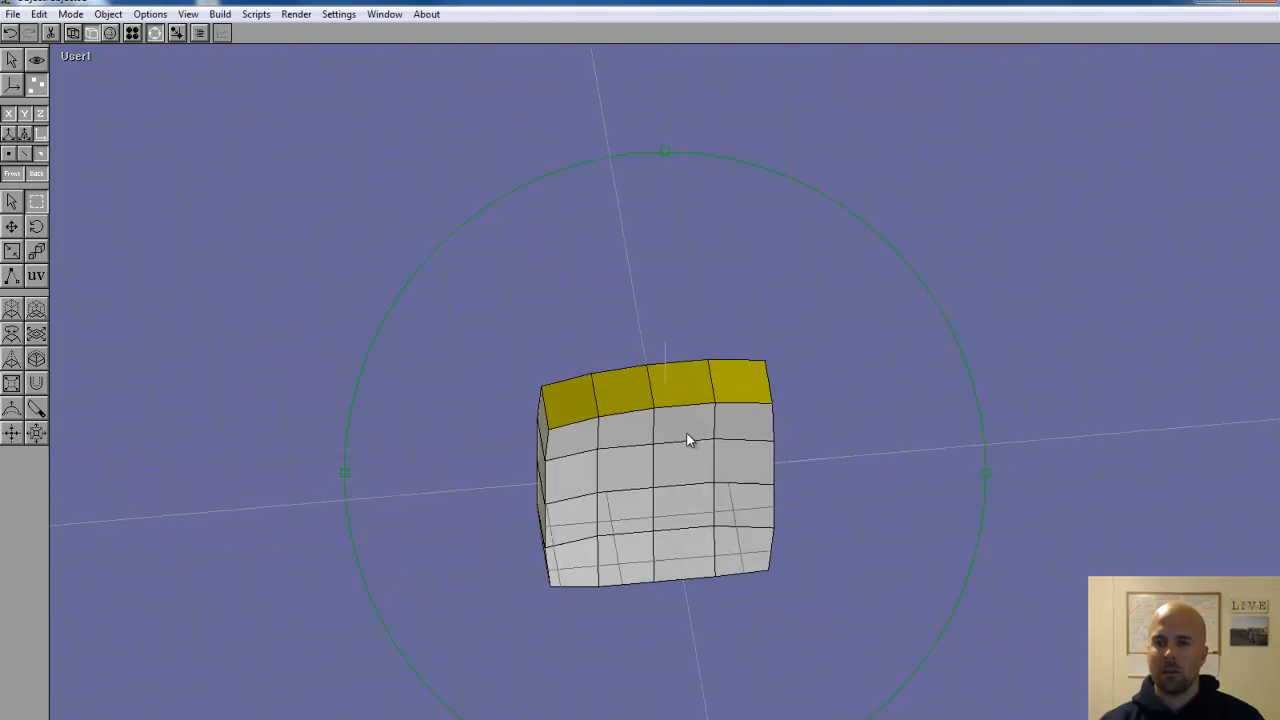
left_click(76, 57)
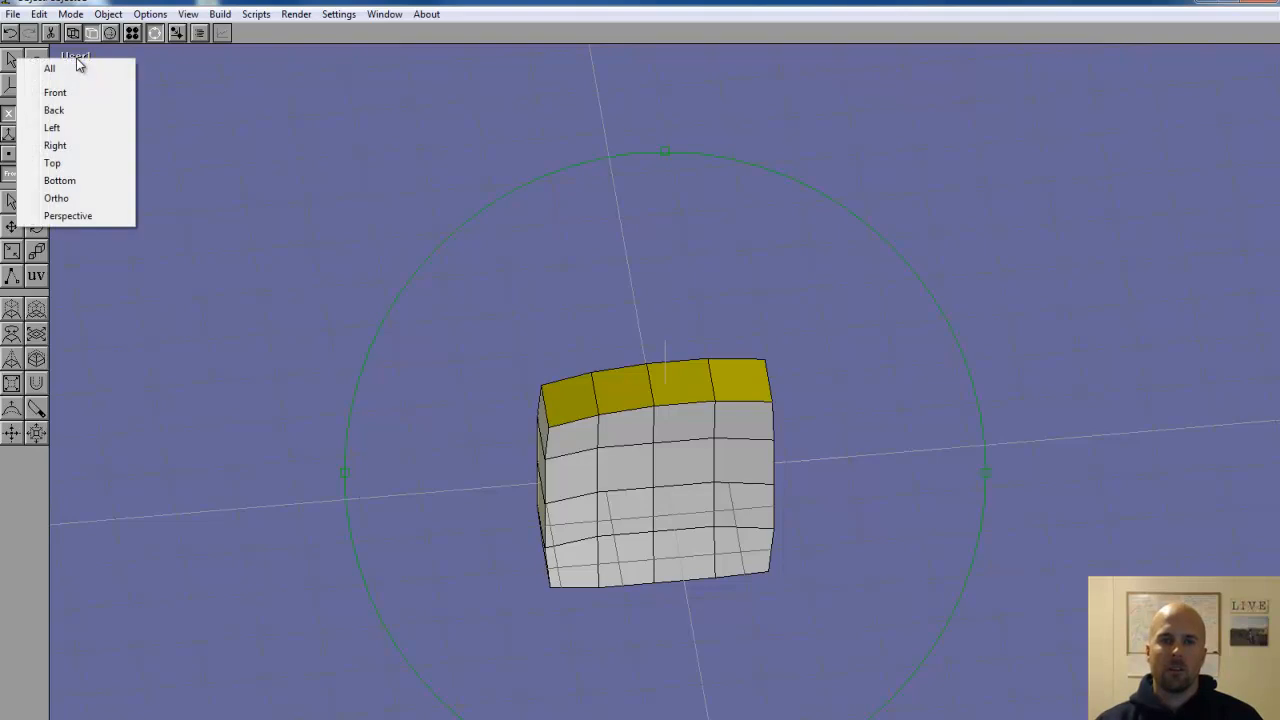
left_click(55, 93)
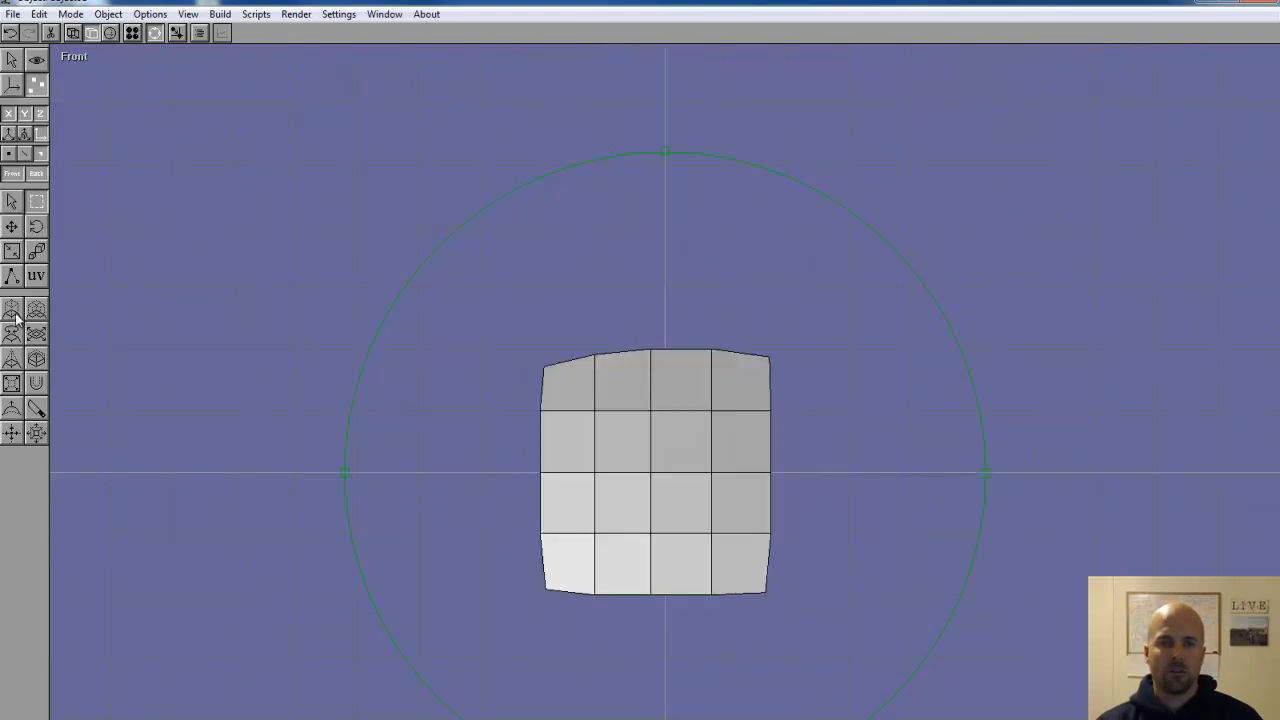
left_click(155, 33)
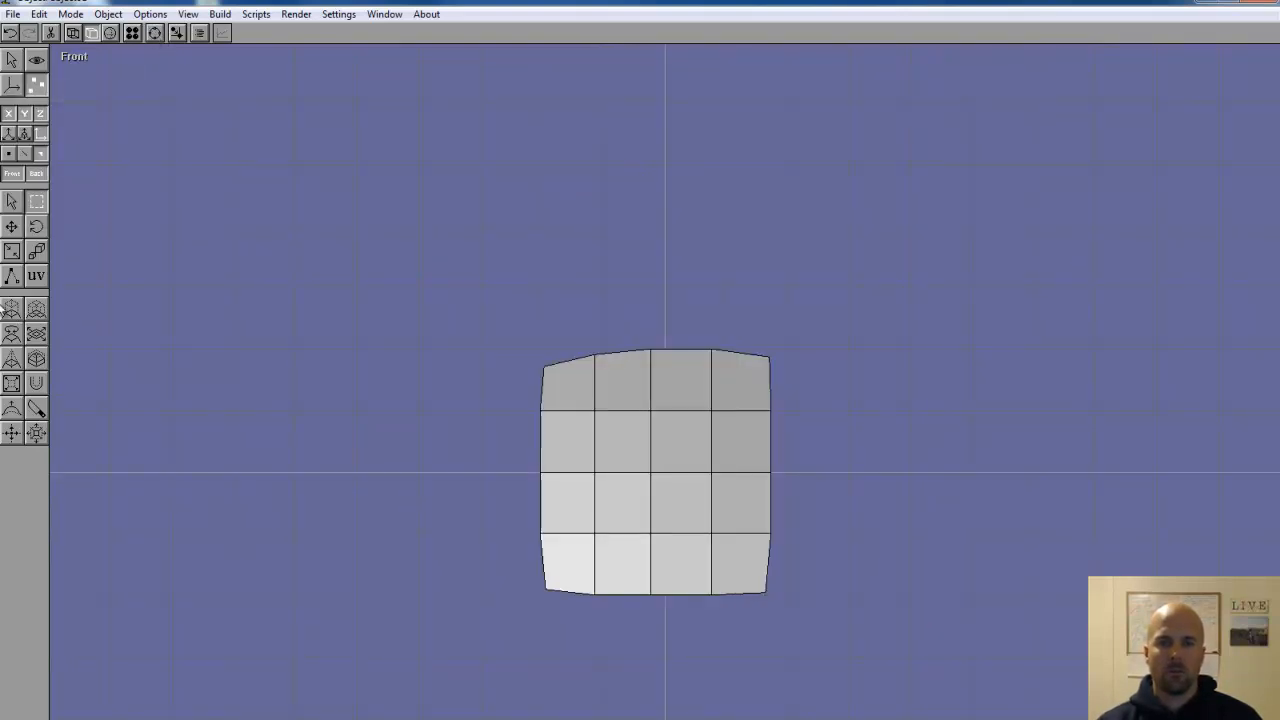
- Extrude the selected top faces separately three times to form four fingers of three segments each
left_click(17, 312)
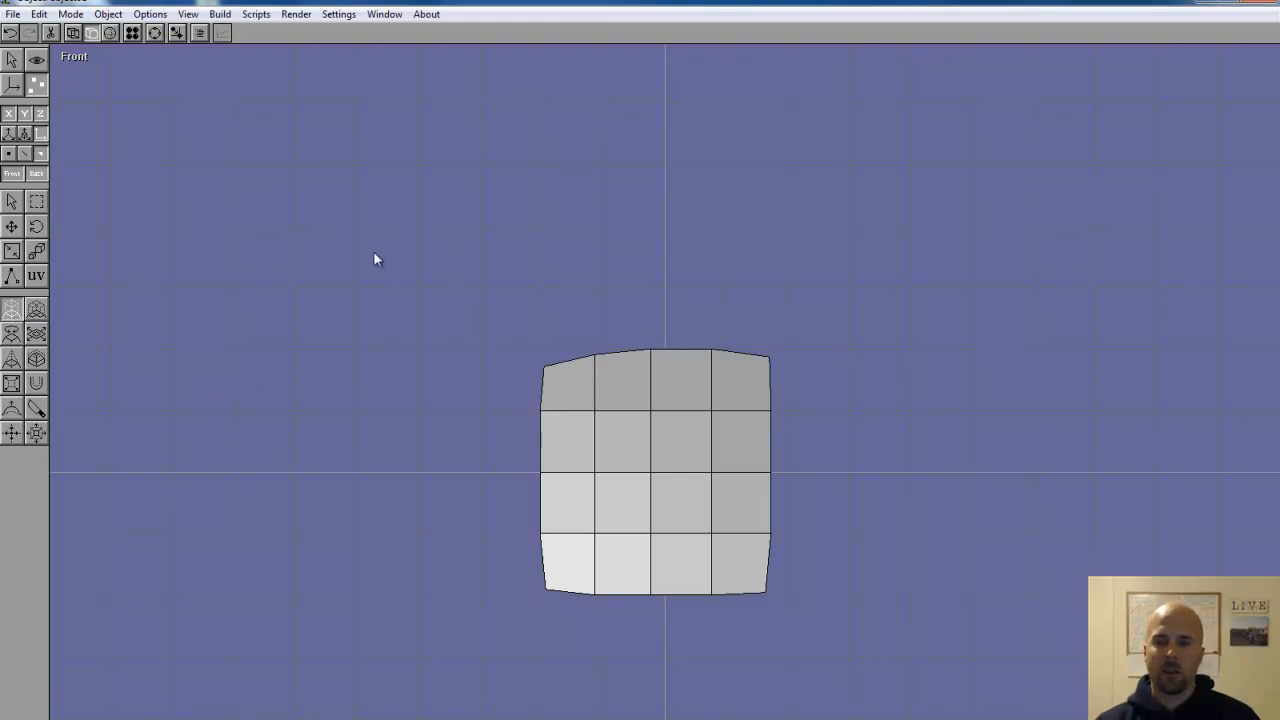
left_click(331, 232)
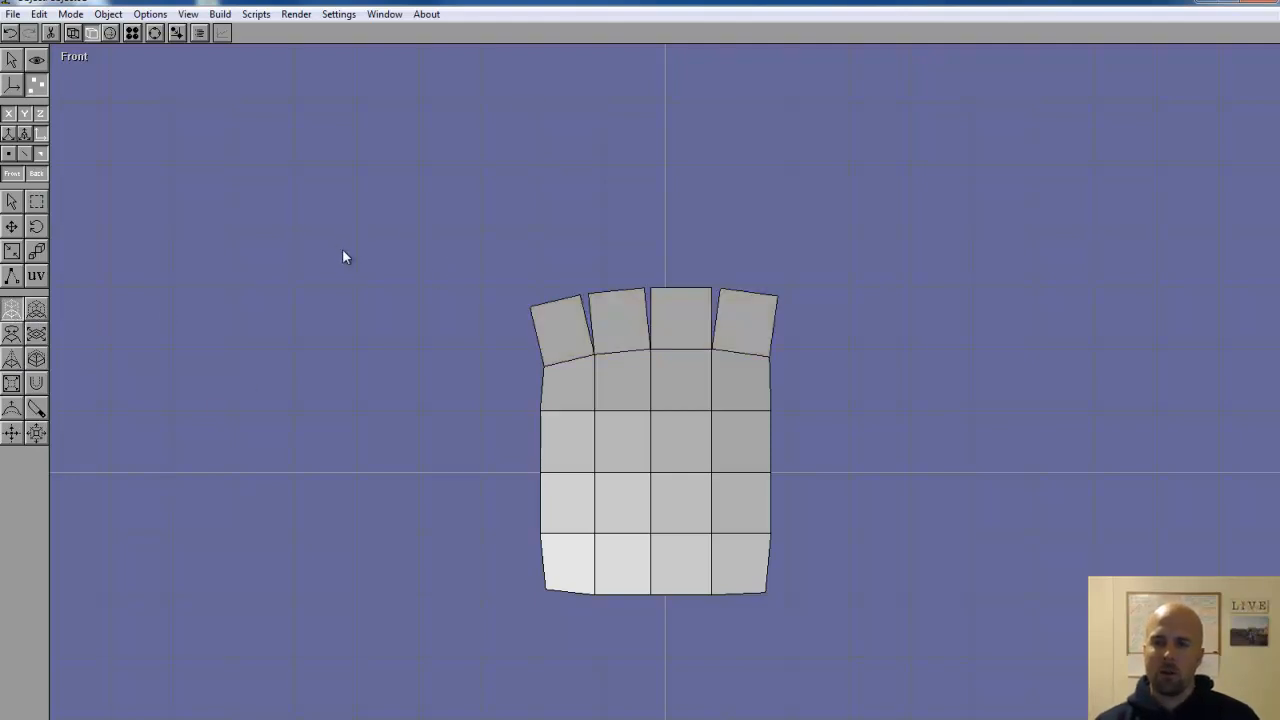
left_click(337, 235)
left_click(344, 241)
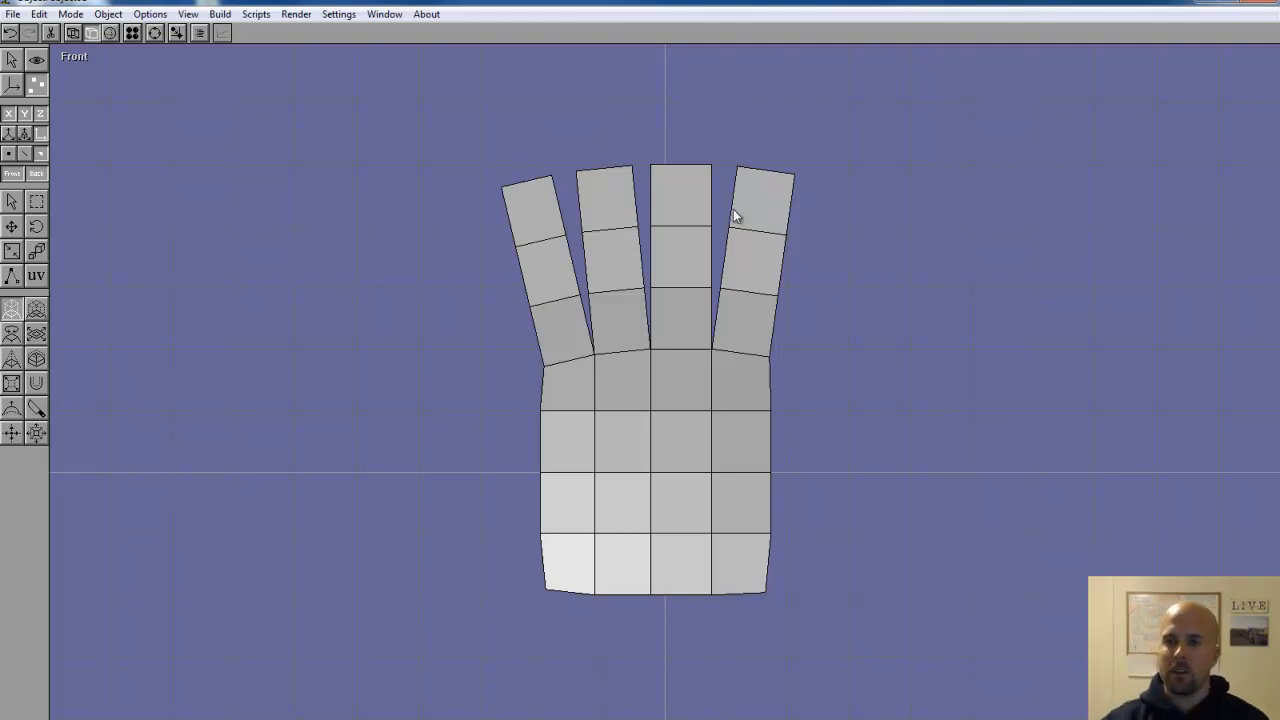
- Select all points of the middle finger above its base in wireframe point mode and raise them slightly to lengthen the lowest segment
left_click(73, 32)
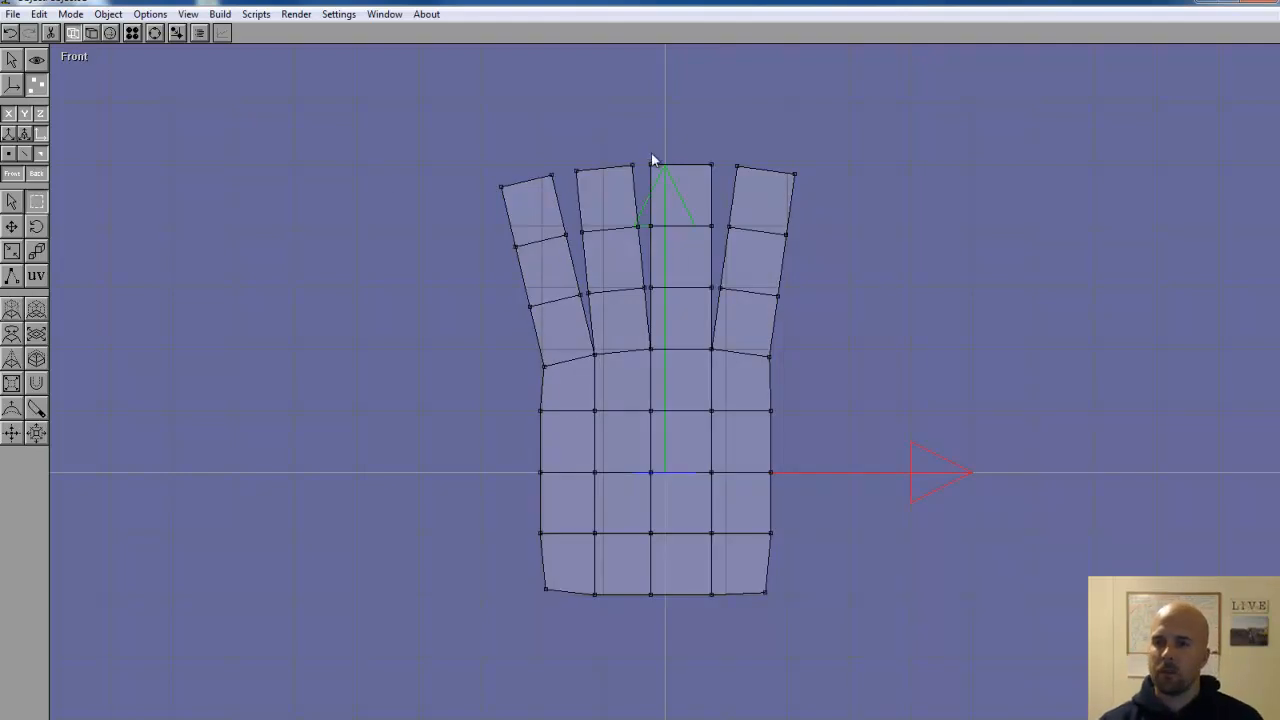
left_click_drag(645, 150, 717, 294)
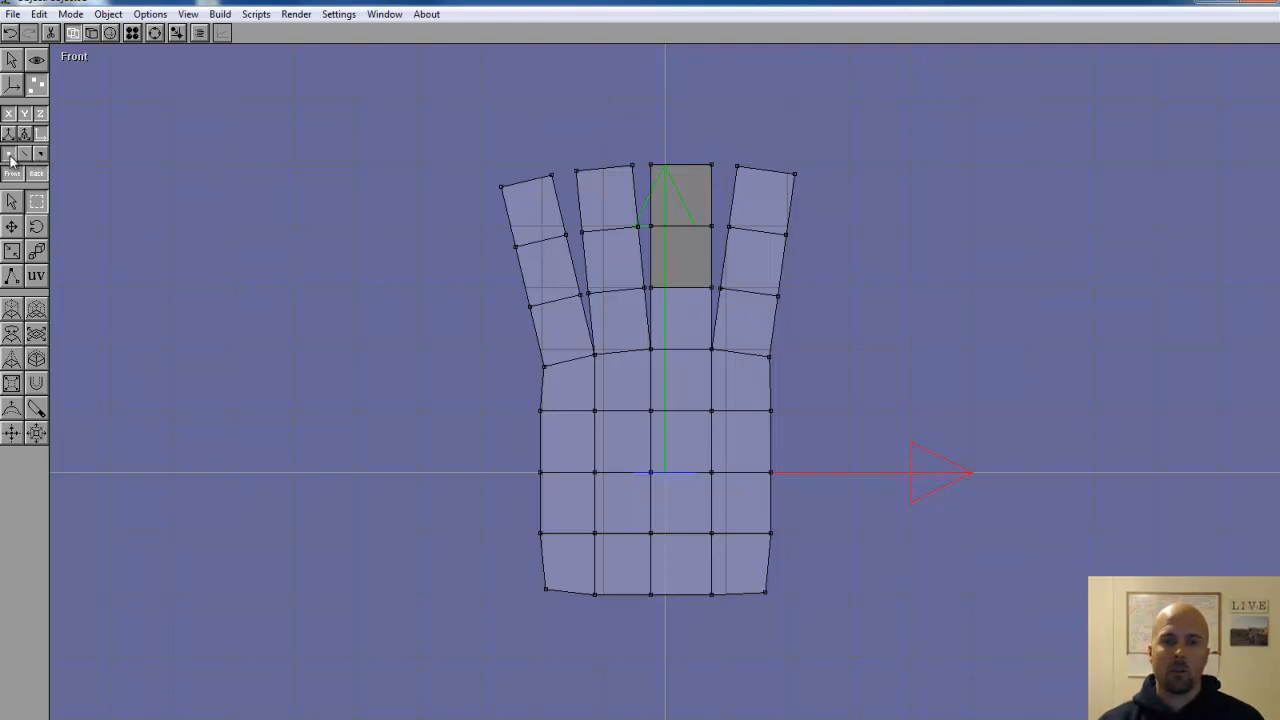
left_click_drag(641, 134, 697, 272)
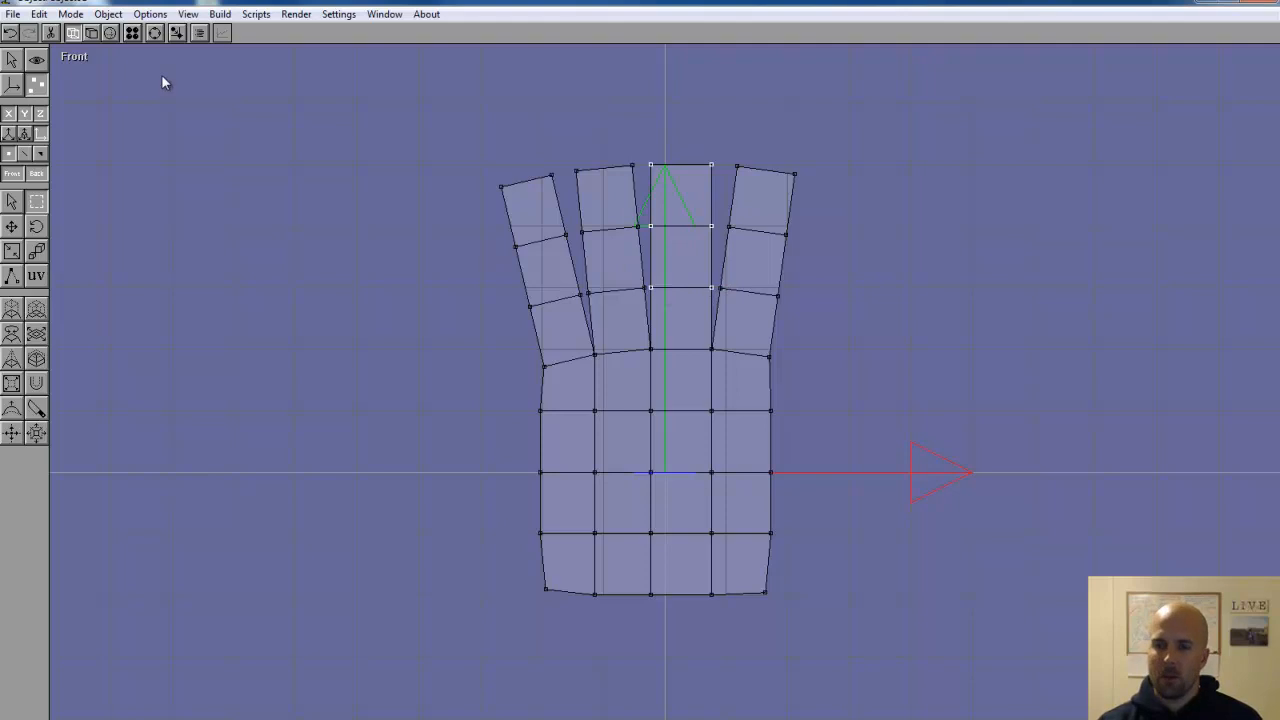
key("Up")
key("Up")
key("Up")
key("Up")
key("Up")
key("Up")
key("Up")
key("Up")
key("Up")
key("Up")
key("Up")
key("Up")
key("Up")
key("Up")
key("Up")
key("Up")
key("Up")
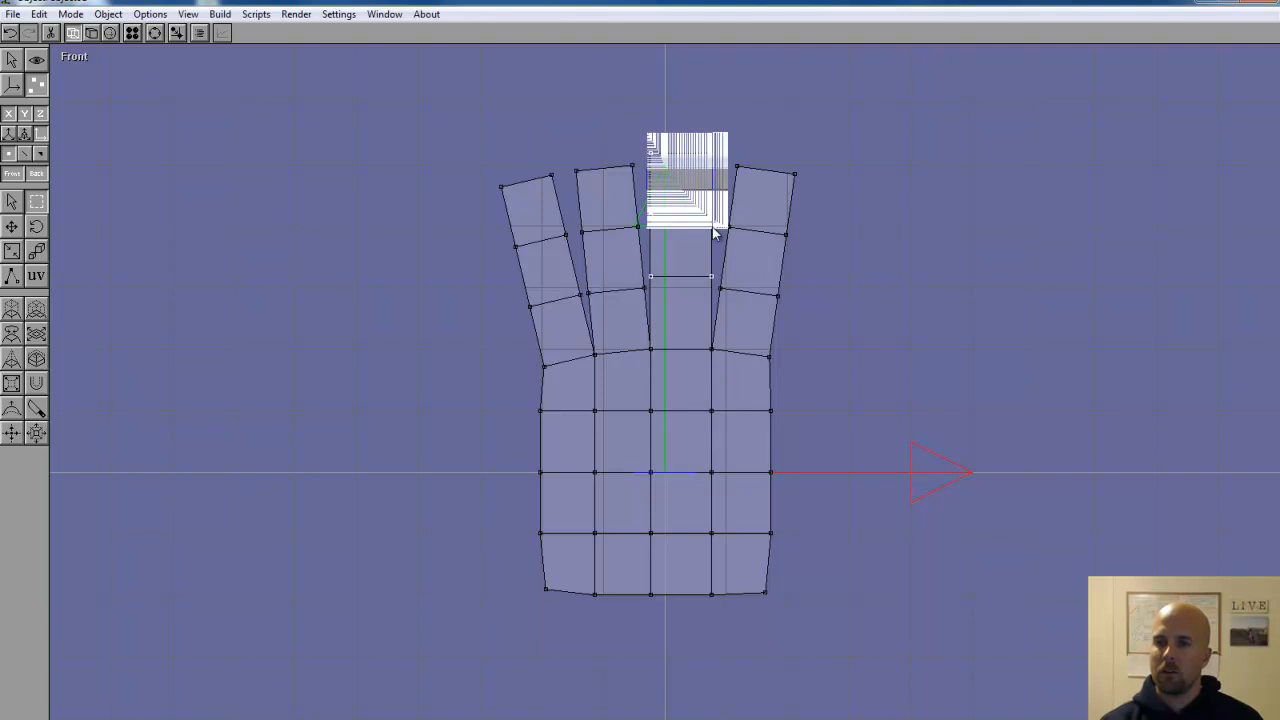
- Raise the middle finger's upper two rows of points to lengthen its middle segment
key("Up")
key("Up")
key("Up")
key("Up")
key("Up")
key("Up")
key("Up")
key("Up")
key("Up")
key("Up")
key("Up")
key("Up")
key("Up")
key("Up")
key("Up")
key("Up")
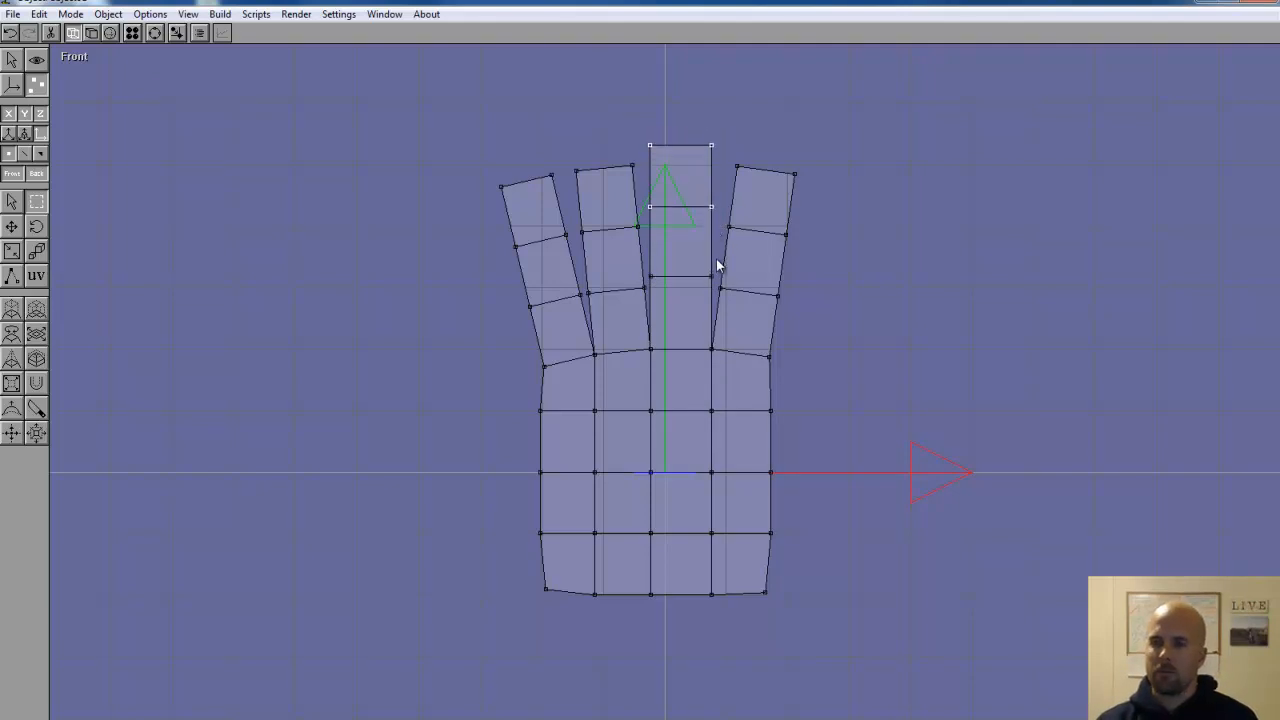
- Raise the middle finger's tip points to lengthen its top segment
key("Up")
key("Up")
key("Up")
key("Up")
key("Up")
key("Up")
key("Up")
key("Up")
key("Up")
key("Up")
key("Up")
key("Up")
key("Up")
key("Up")
key("Up")
key("Up")
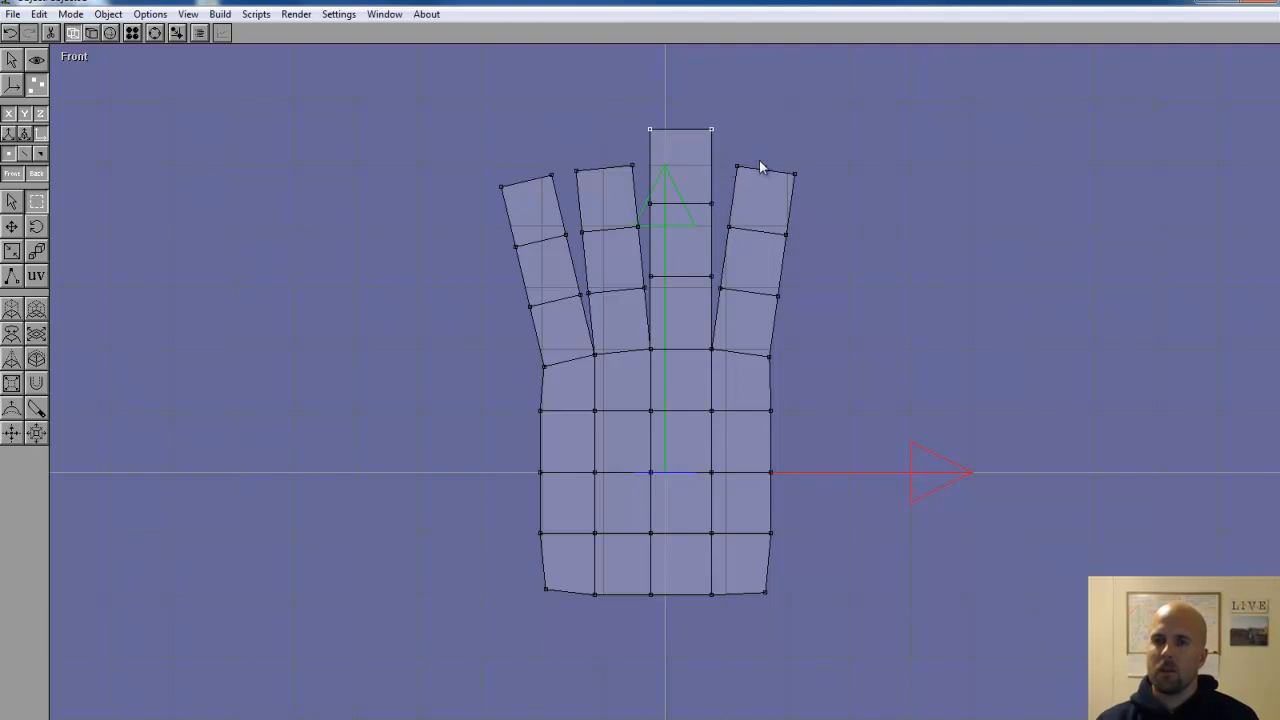
- Shorten the little finger's lowest segment by shifting all its points above the base down and slightly toward the ring finger
left_click_drag(479, 154, 562, 270)
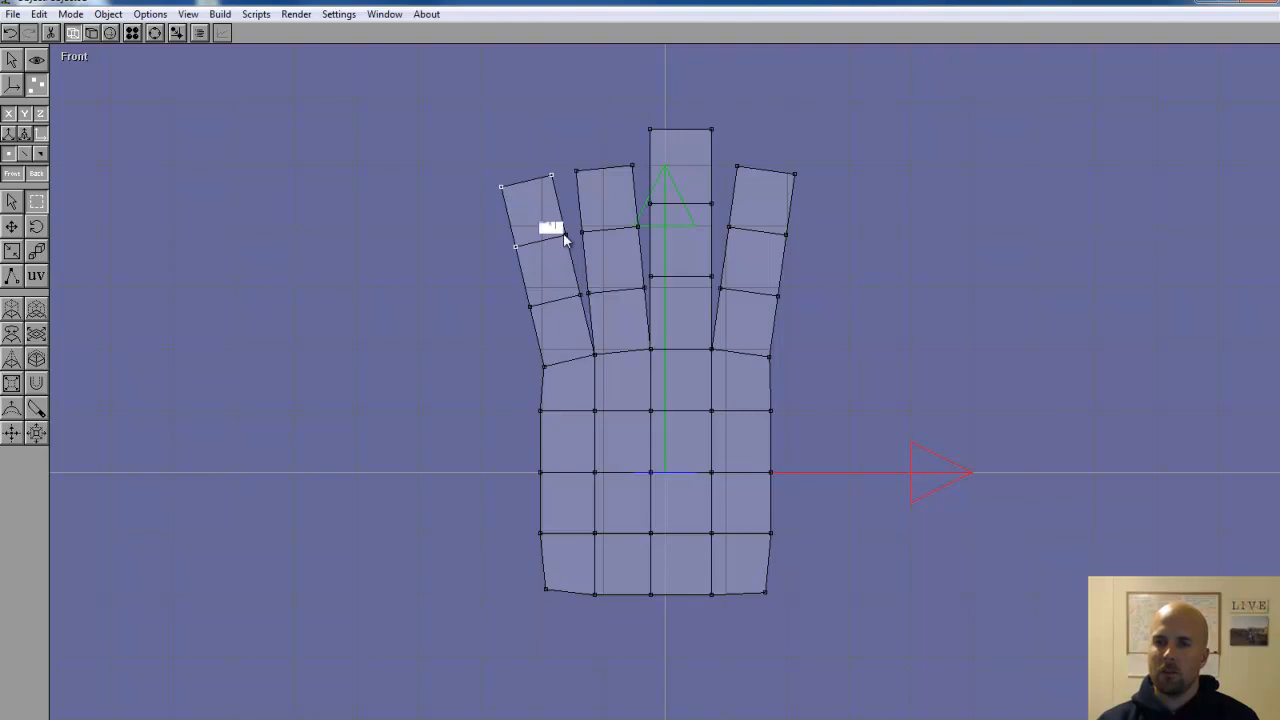
left_click_drag(531, 317, 594, 326, "shift")
key("Down")
key("Down")
key("Down")
key("Down")
key("Down")
key("Down")
key("Down")
key("Down")
key("Down")
key("Down")
key("Down")
key("Right")
key("Right")
key("Right")
key("Right")
key("Right")
key("Left")
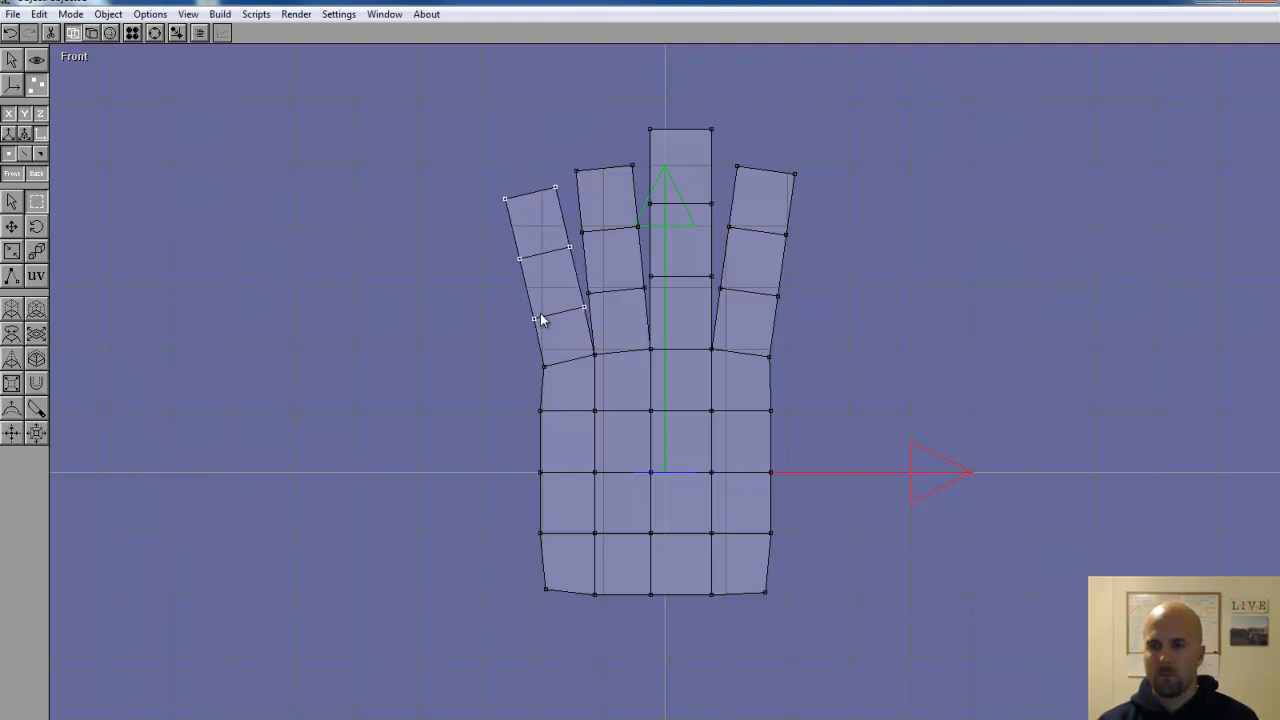
- Shift the little finger's upper two rows of points down and slightly inward to shorten its middle segment
right_click(489, 182)
left_click_drag(531, 236, 489, 185)
left_click_drag(551, 240, 571, 253)
key("Down")
key("Down")
key("Down")
key("Down")
key("Down")
key("Down")
key("Down")
key("Down")
key("Down")
key("Down")
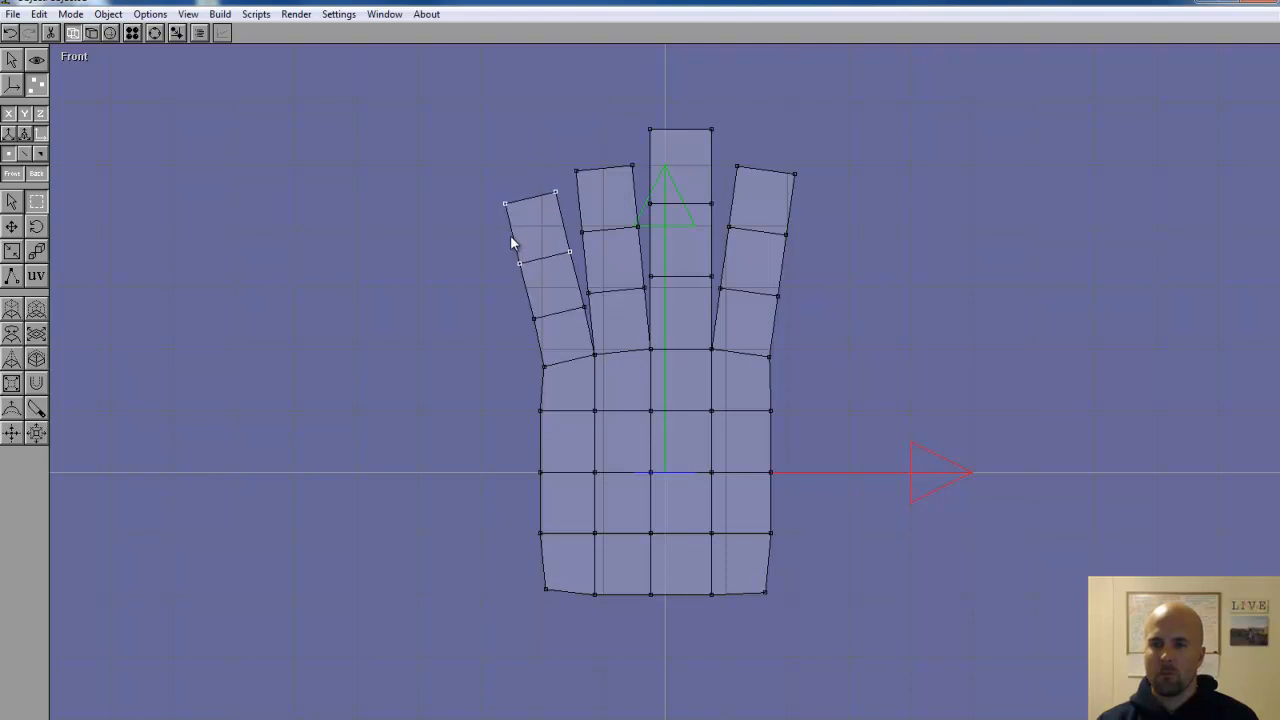
key("Right")
key("Right")
key("Right")
- Lower the little finger's two tip points to shorten its top segment
left_click(490, 182)
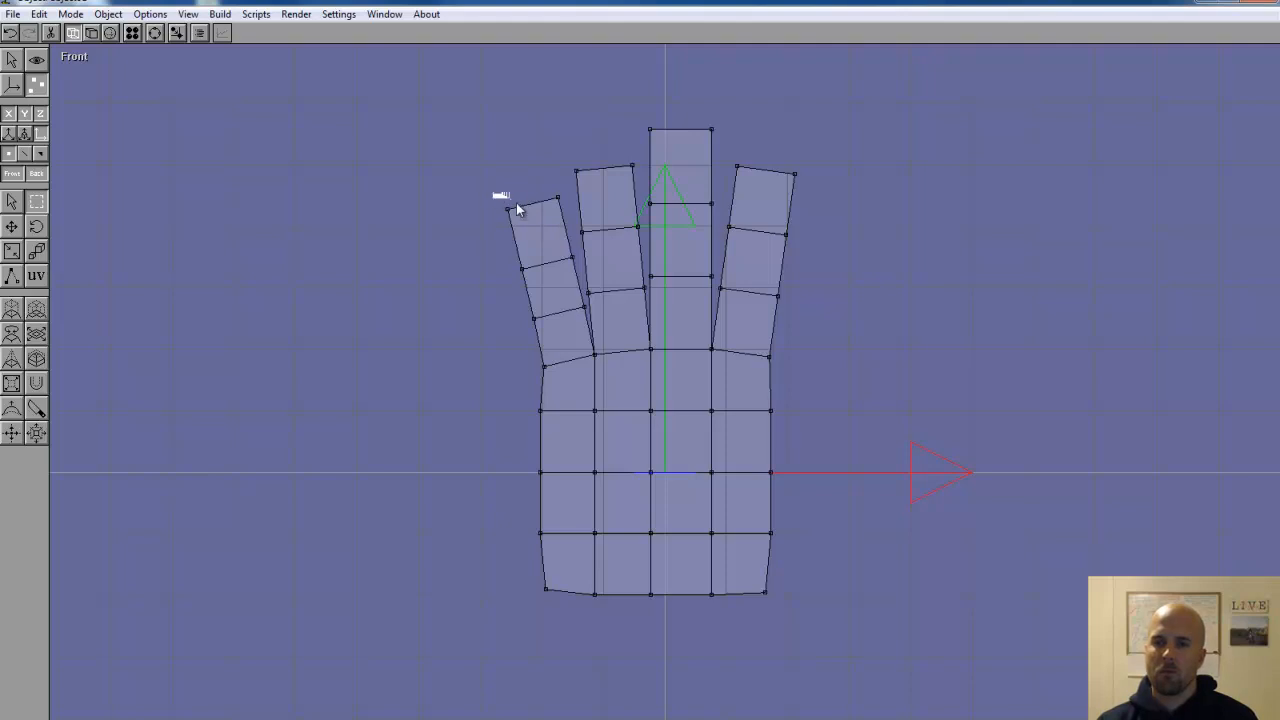
left_click_drag(560, 226, 562, 225)
key("Down")
key("Down")
key("Down")
key("Down")
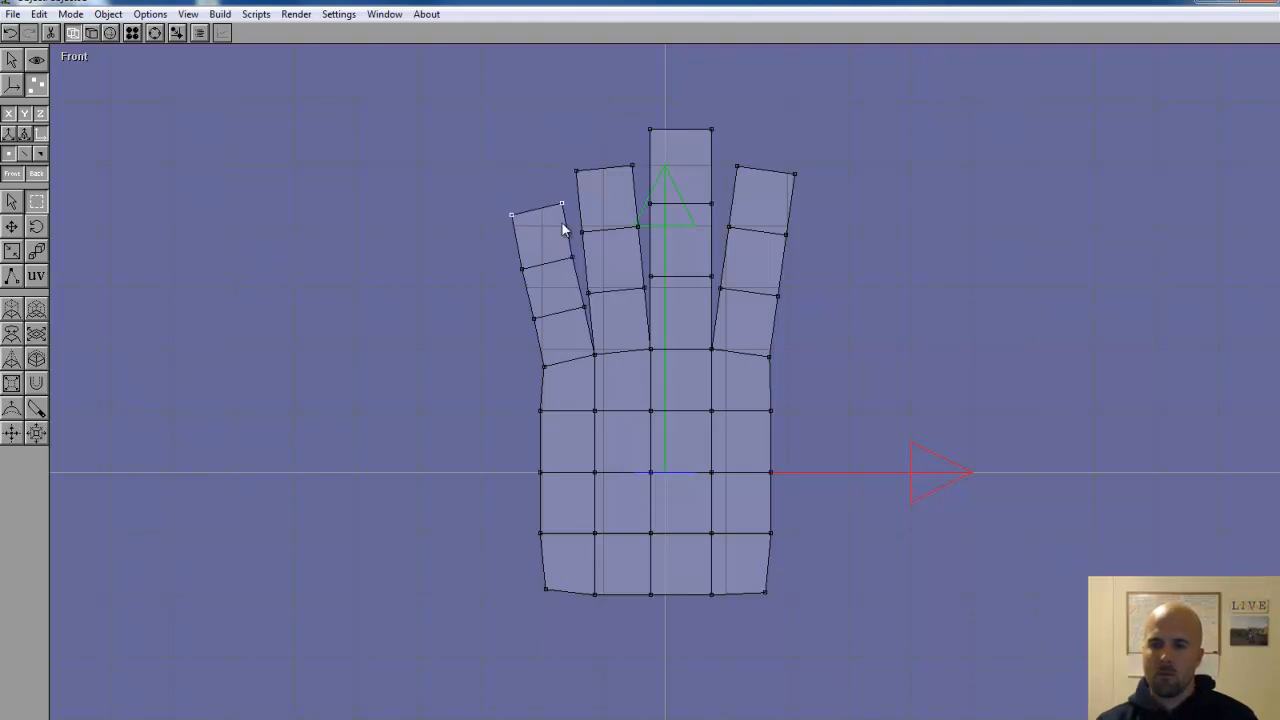
key("Down")
key("Down")
key("Down")
key("Down")
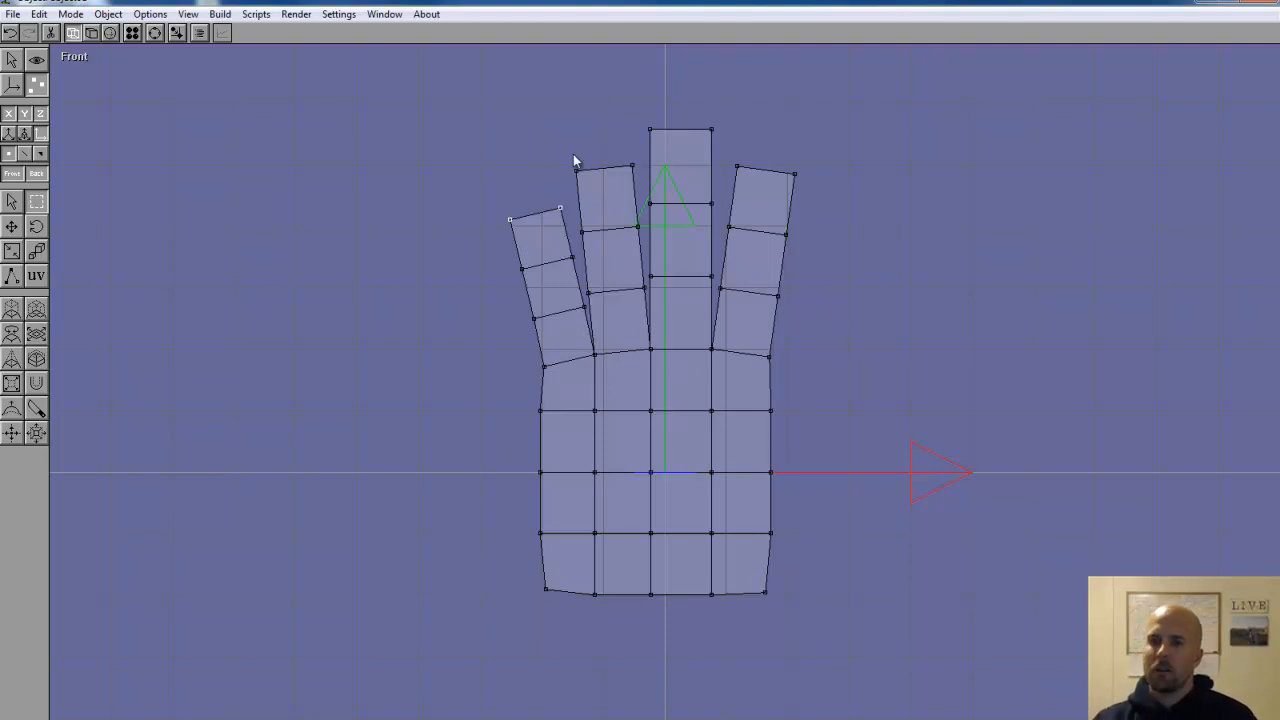
- Raise the ring finger's tip points and its upper joint points slightly to lengthen the finger
left_click_drag(563, 145, 640, 190)
key("Up")
key("Up")
key("Up")
key("Up")
key("Up")
key("Up")
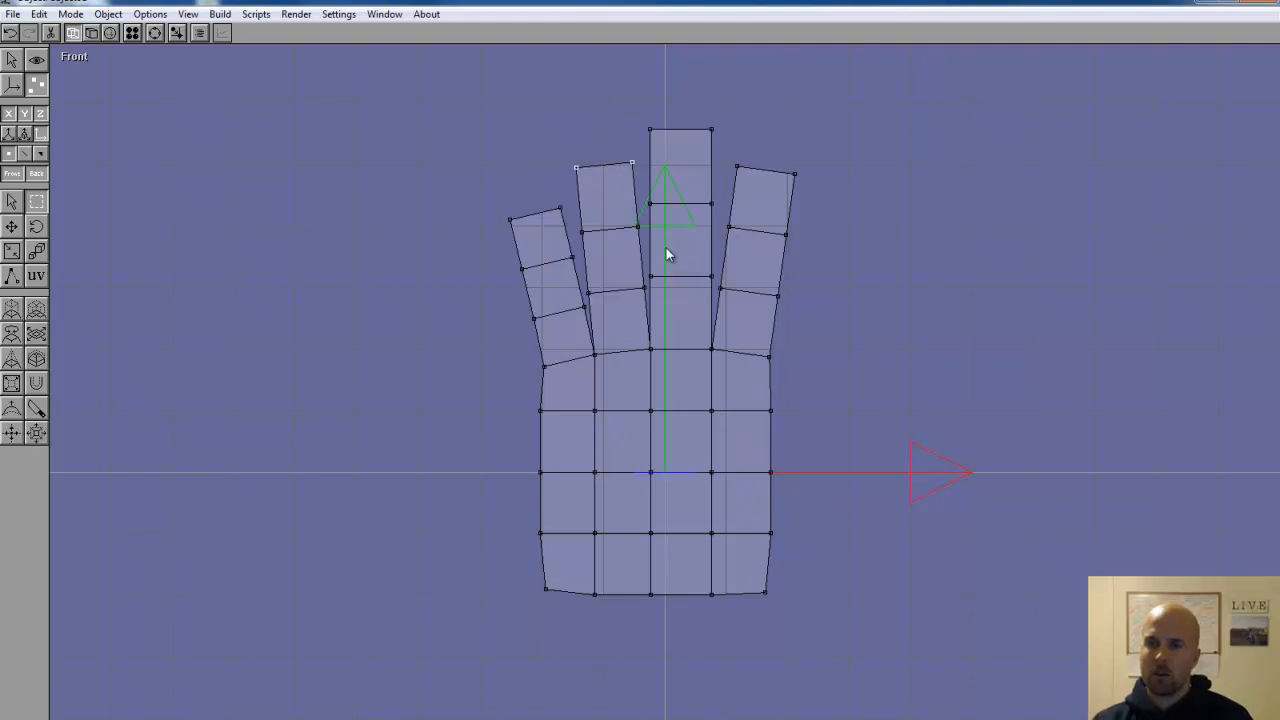
key("Up")
left_click_drag(574, 207, 645, 262)
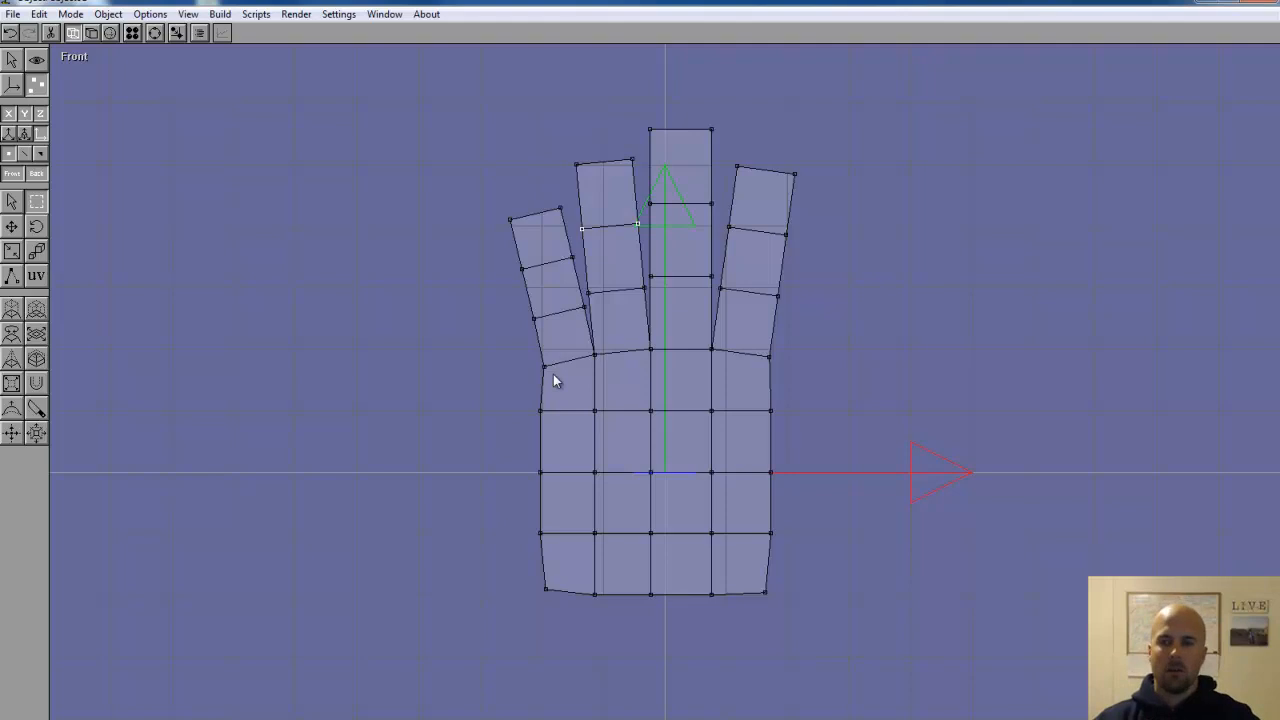
- Lower the base point between the little and ring fingers and the one between the middle and index fingers
left_click(596, 360)
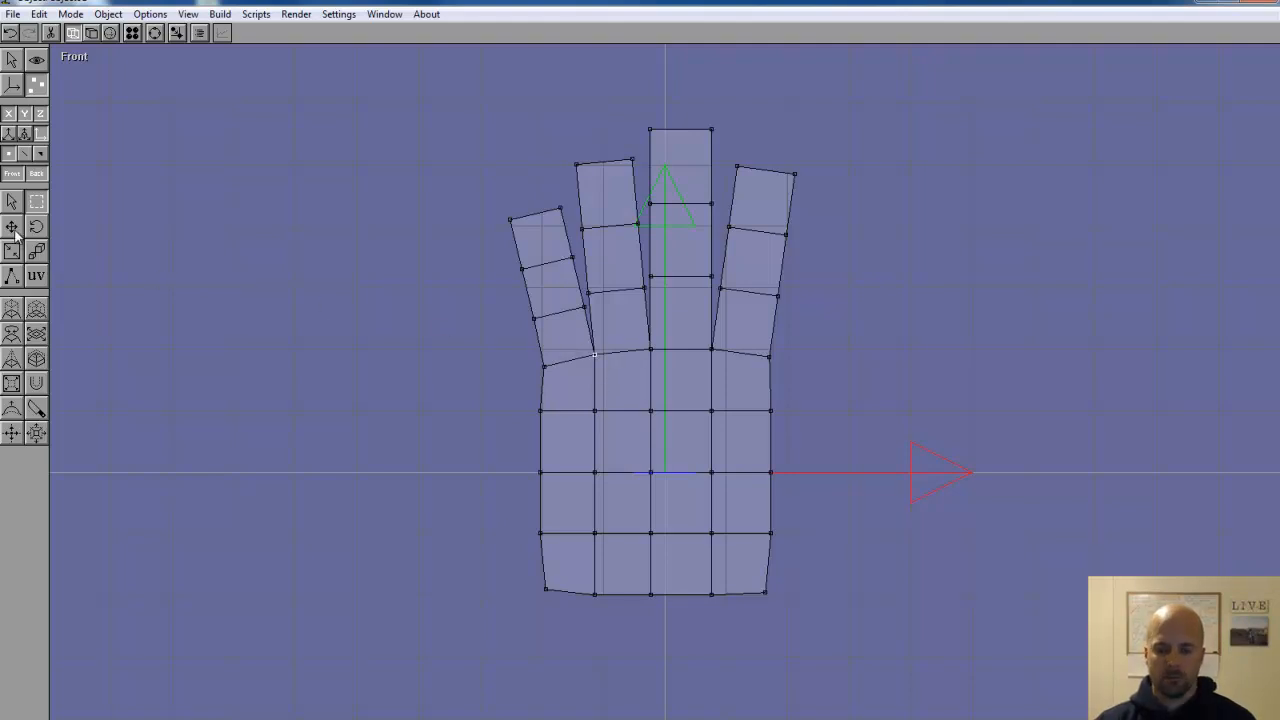
key("Down")
key("Down")
key("Down")
key("Down")
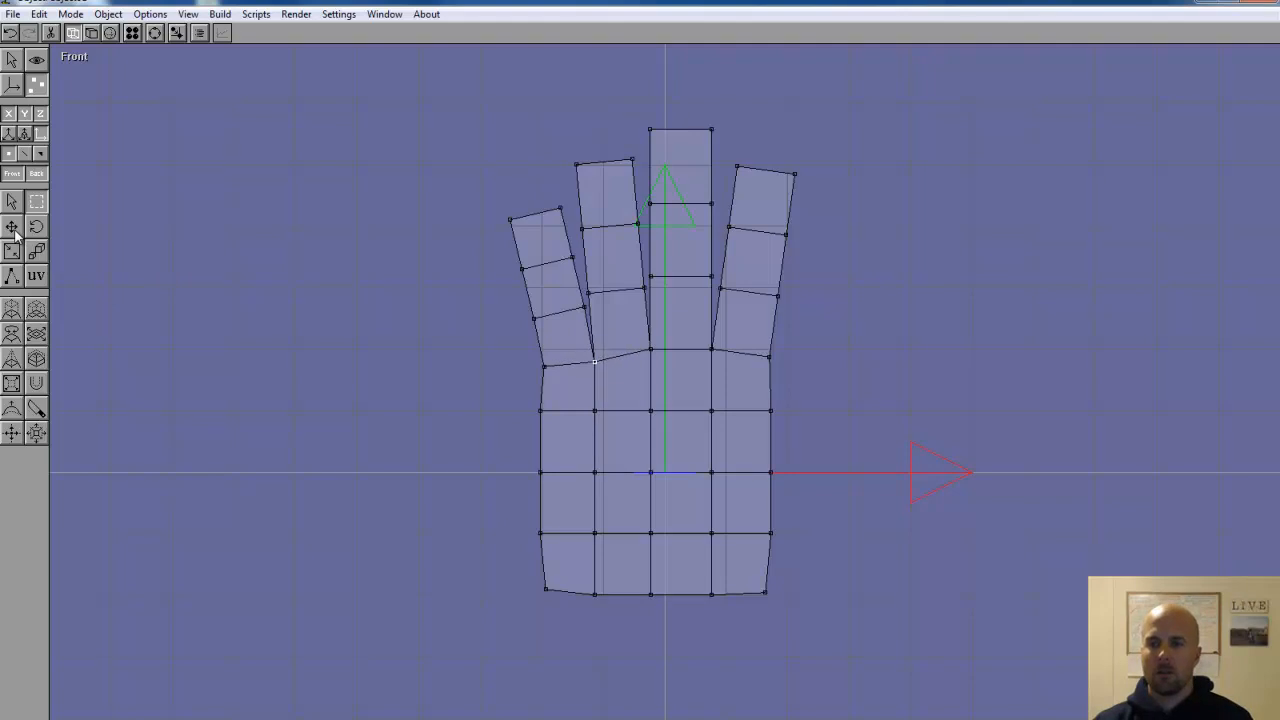
left_click(713, 351)
key("Down")
key("Down")
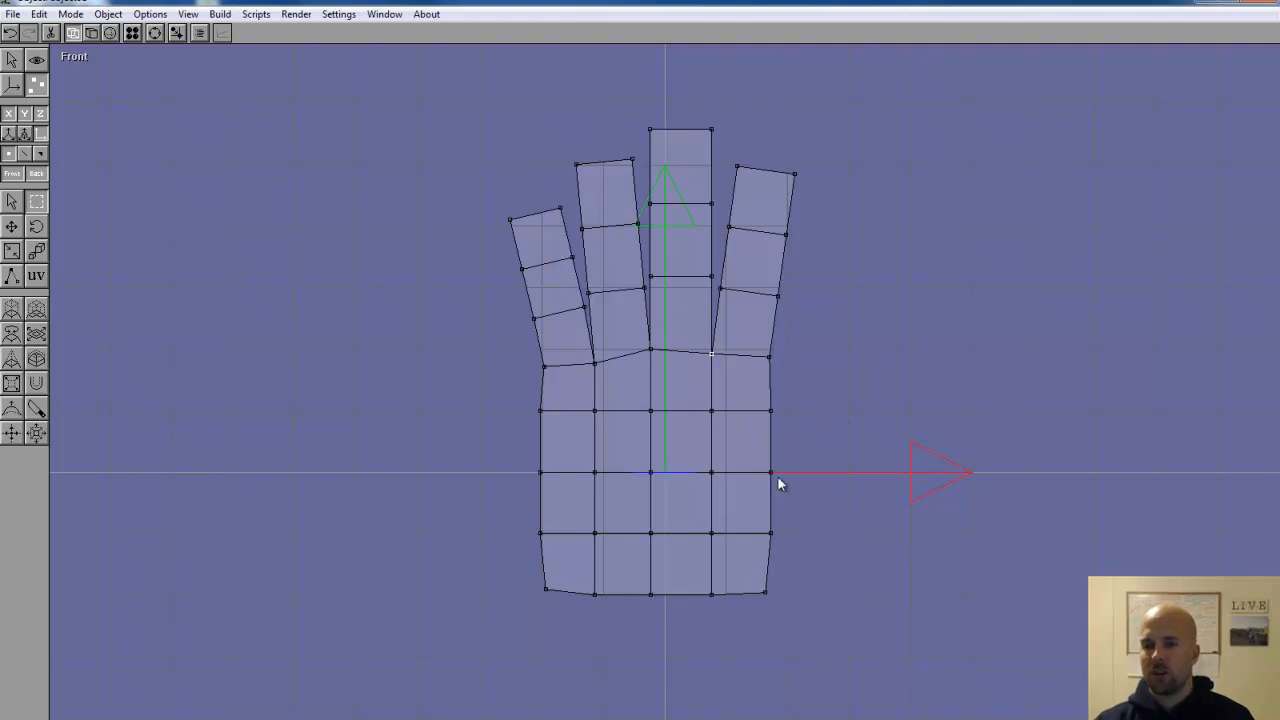
- Enlarge the thumb-side face on the palm's right edge by lowering its lower outer point and raising its upper outer point
left_click(770, 533)
key("Down")
key("Down")
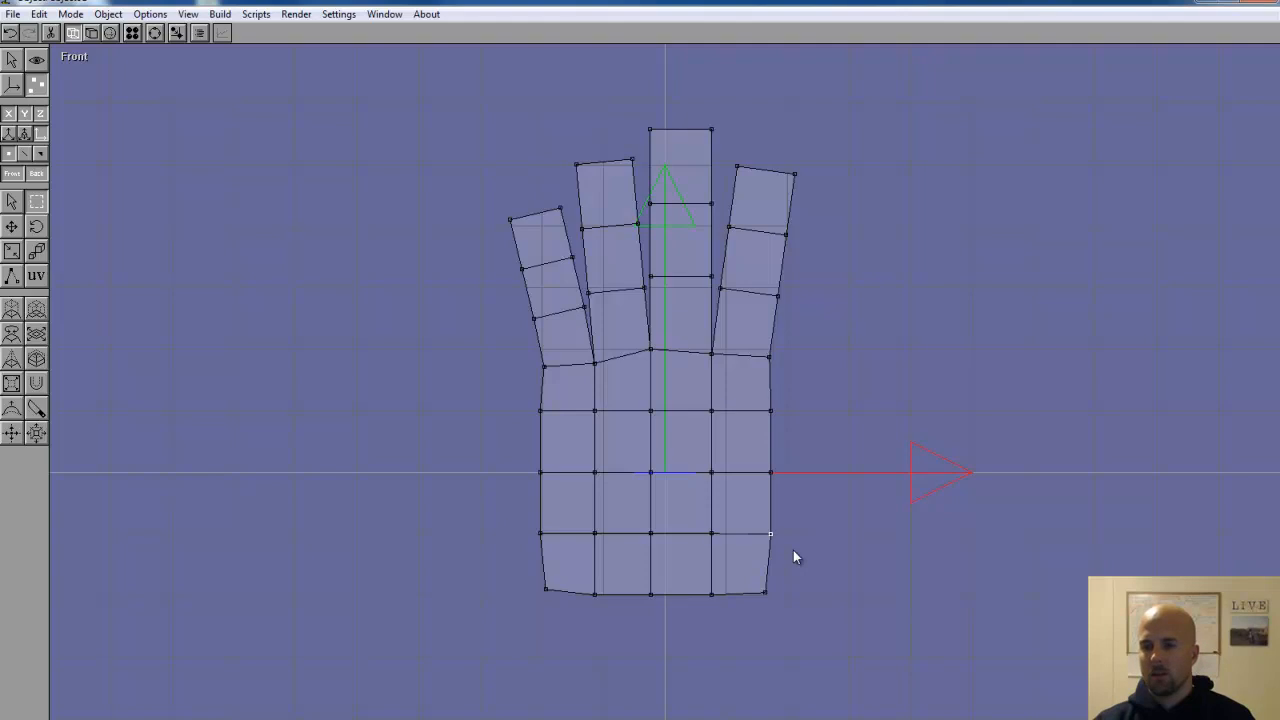
key("Down")
key("Down")
key("Down")
key("Down")
key("Down")
key("Down")
key("Down")
key("Down")
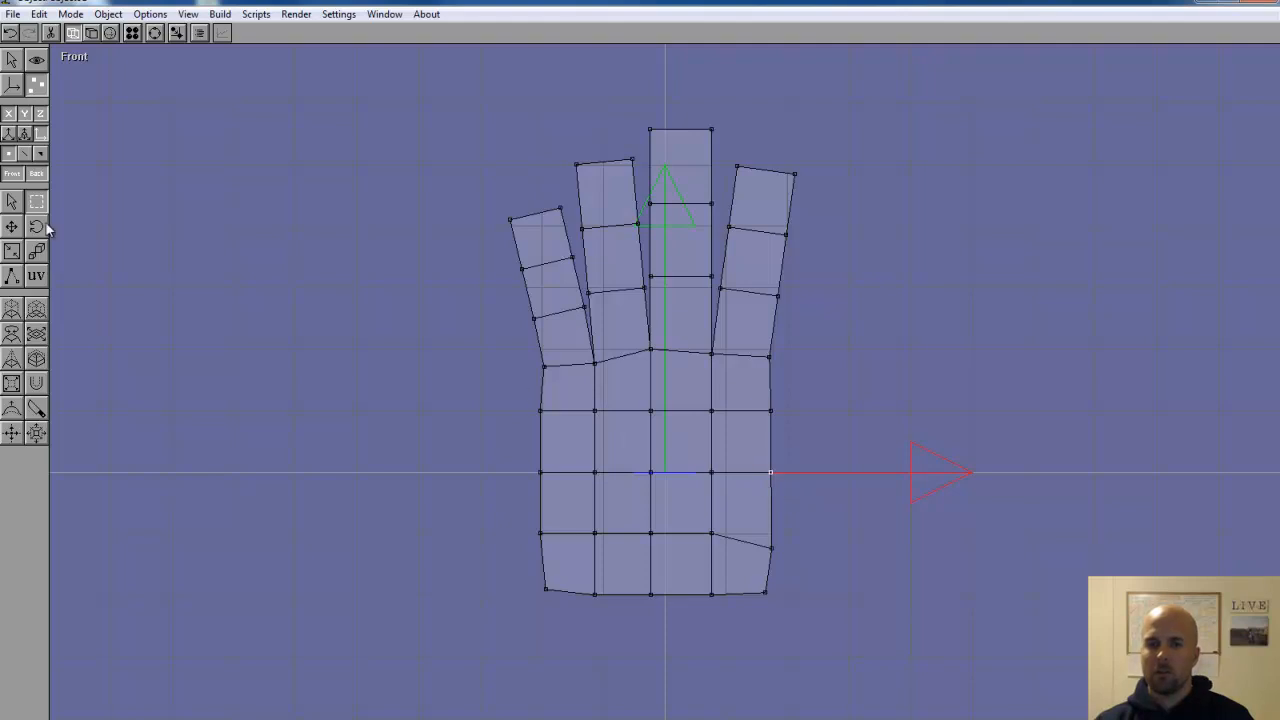
left_click(12, 226)
left_click_drag(746, 450, 749, 426)
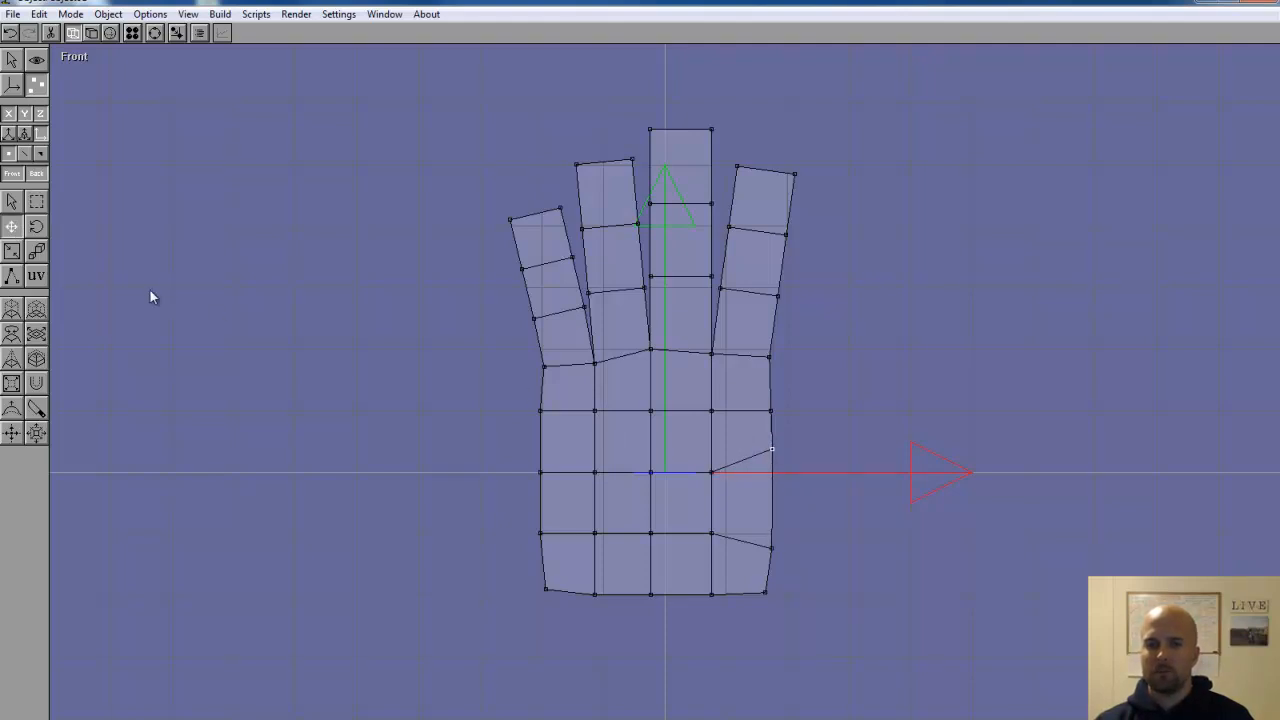
- Pull the lower outer point of the enlarged thumb-side face outward from the palm
left_click(37, 205)
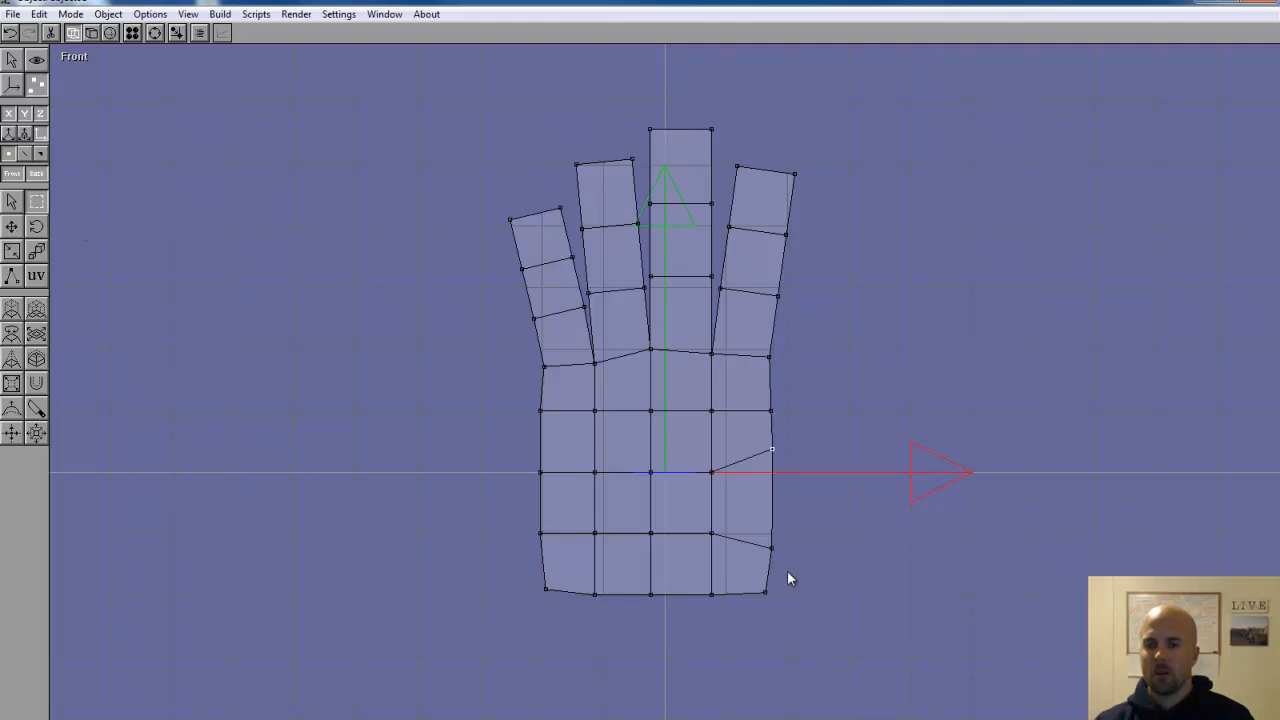
left_click(768, 548)
left_click(11, 226)
left_click_drag(770, 557, 781, 558)
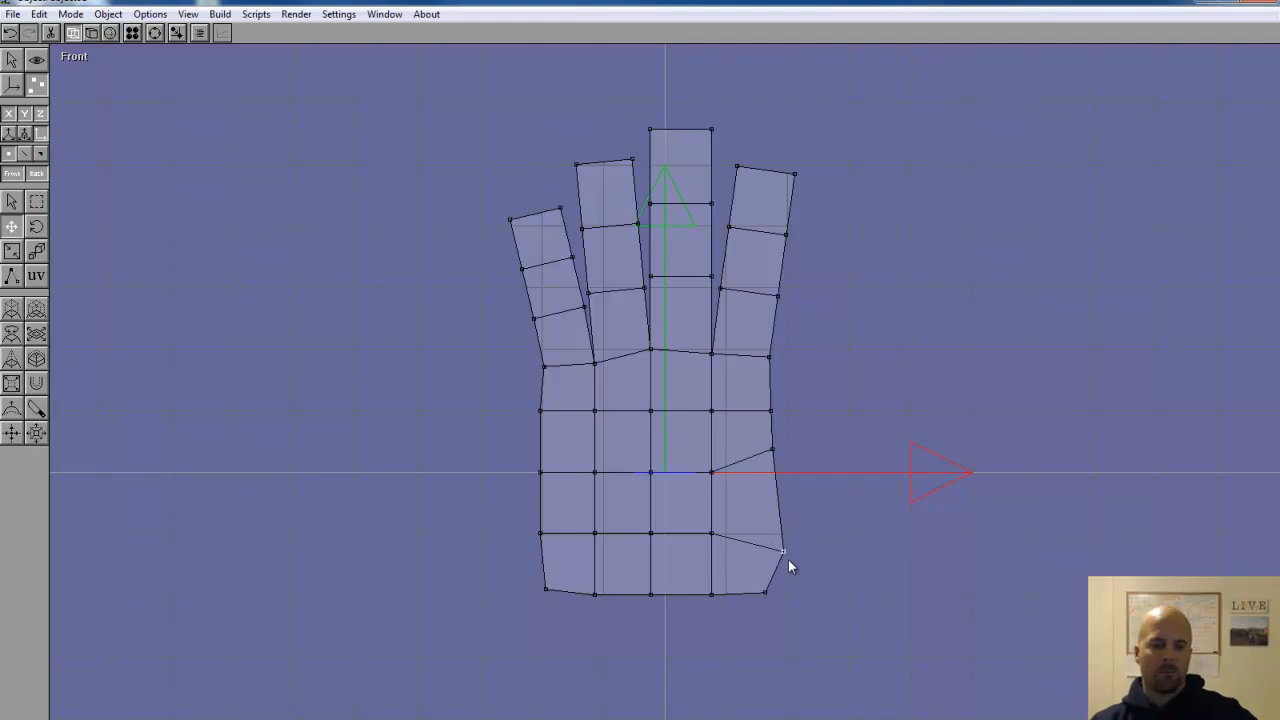
- Pull the upper outer point of the thumb-side face slightly outward from the palm
left_click(38, 202)
left_click_drag(809, 469, 762, 441)
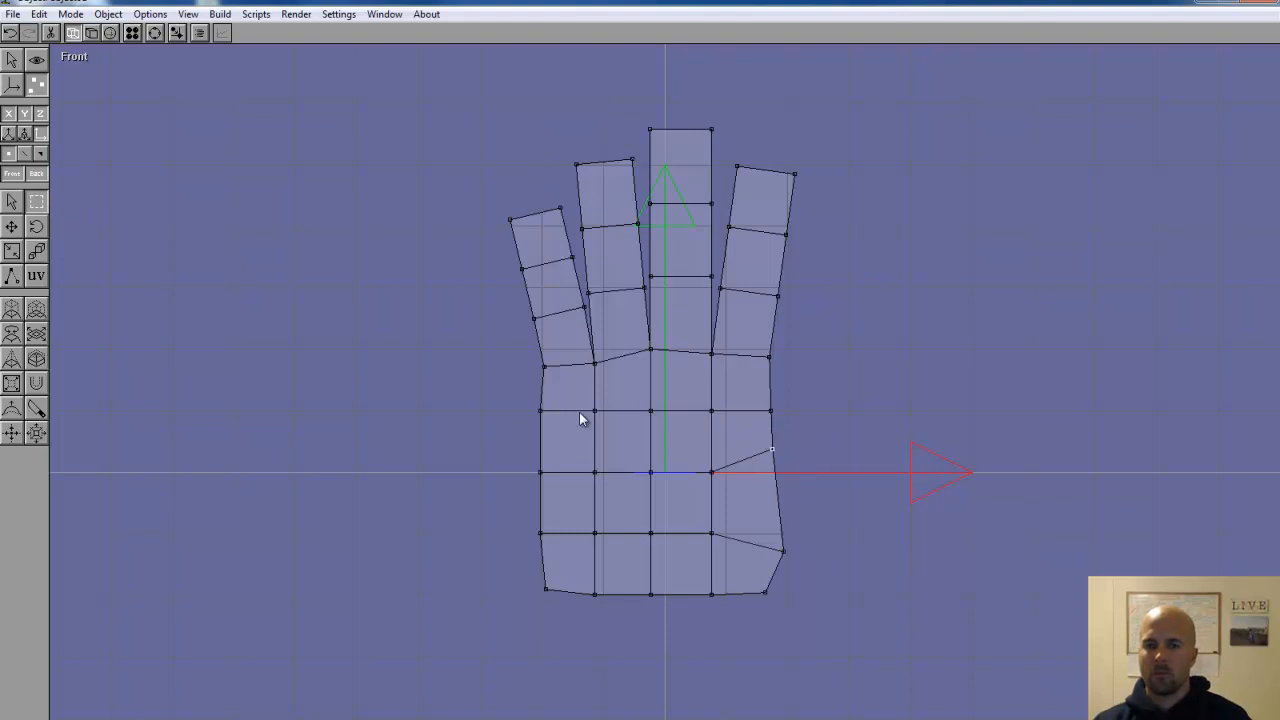
left_click(11, 226)
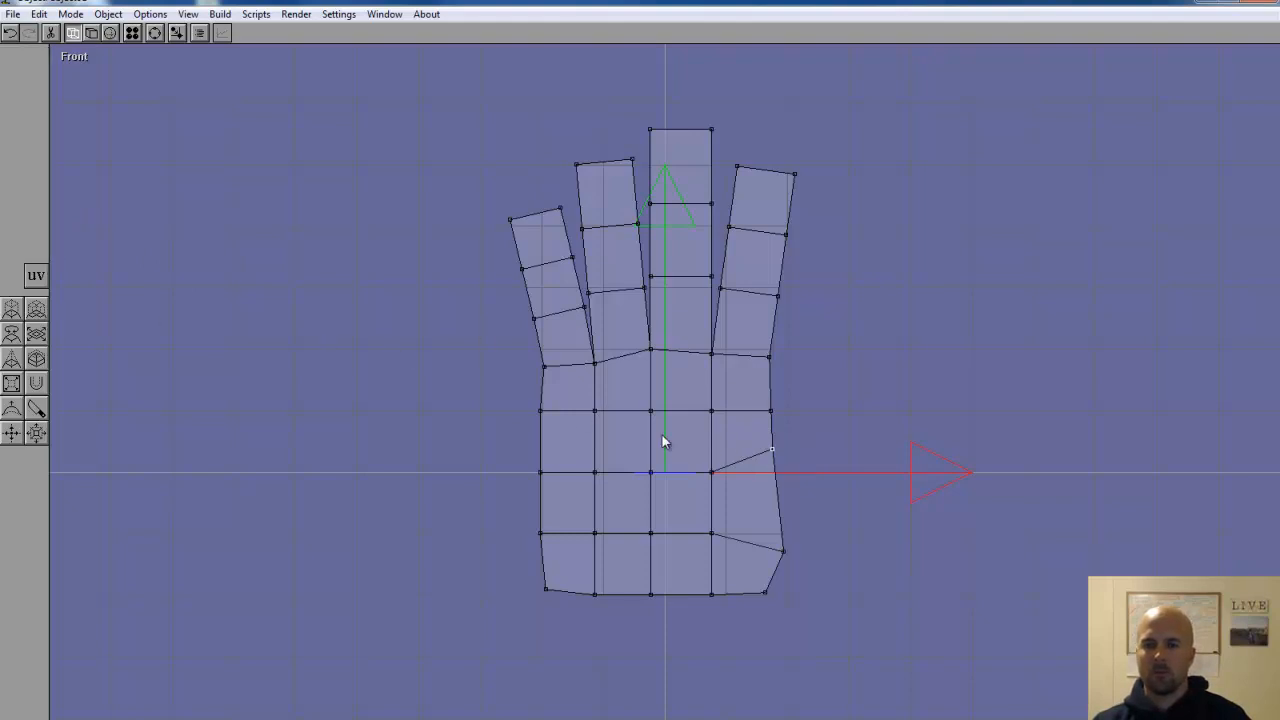
left_click_drag(762, 472, 769, 460)
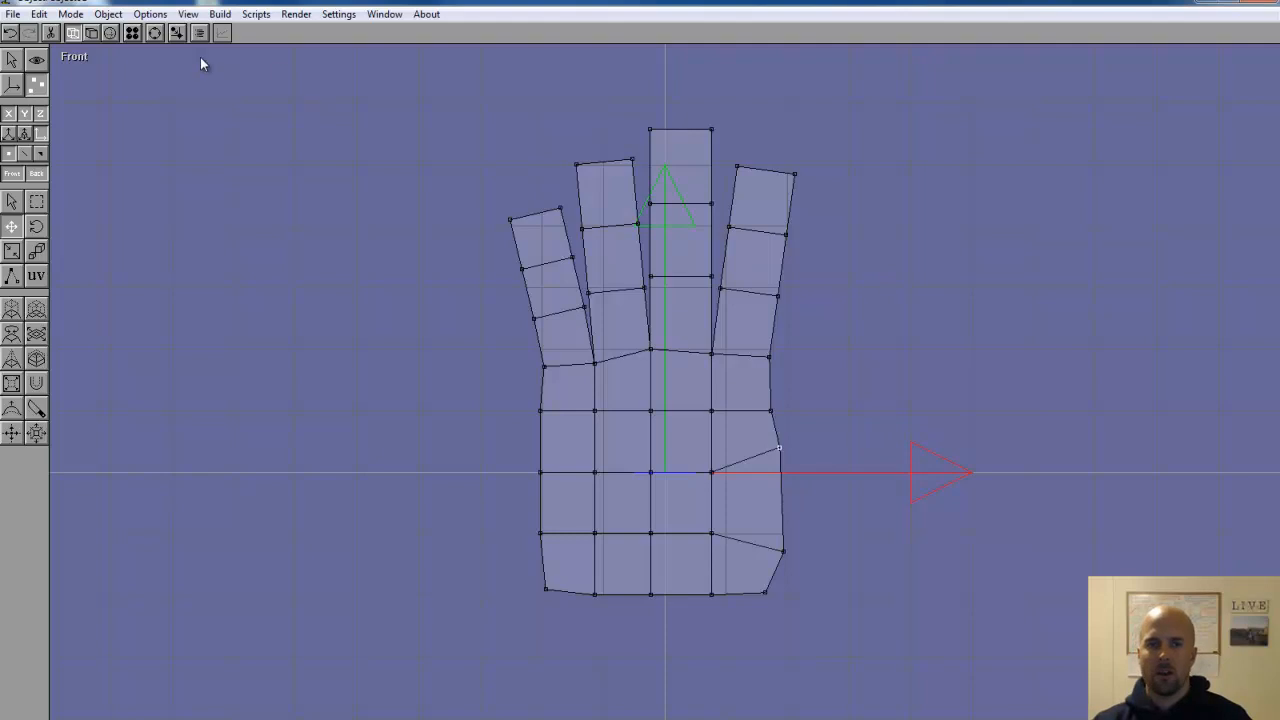
- Extrude the enlarged thumb-side face of the palm outward three times to form the thumb's segments
left_click(156, 34)
left_click_drag(631, 406, 612, 403)
left_click(91, 34)
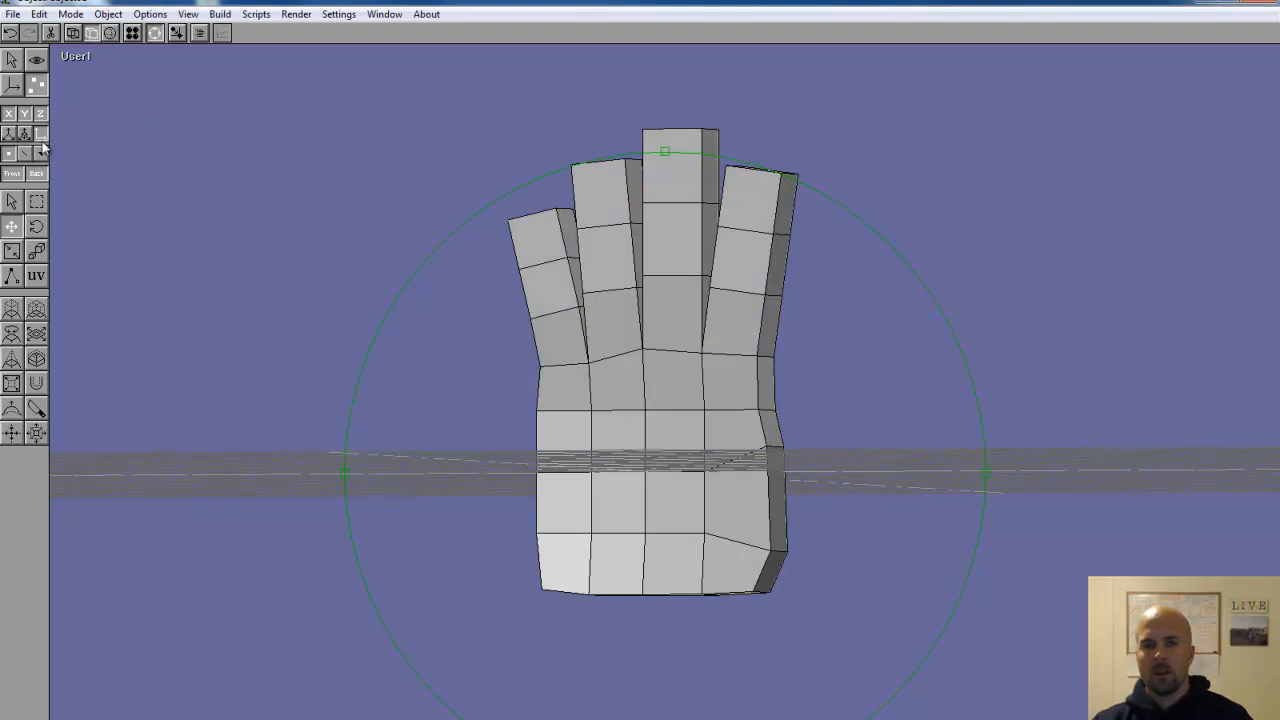
left_click(149, 39)
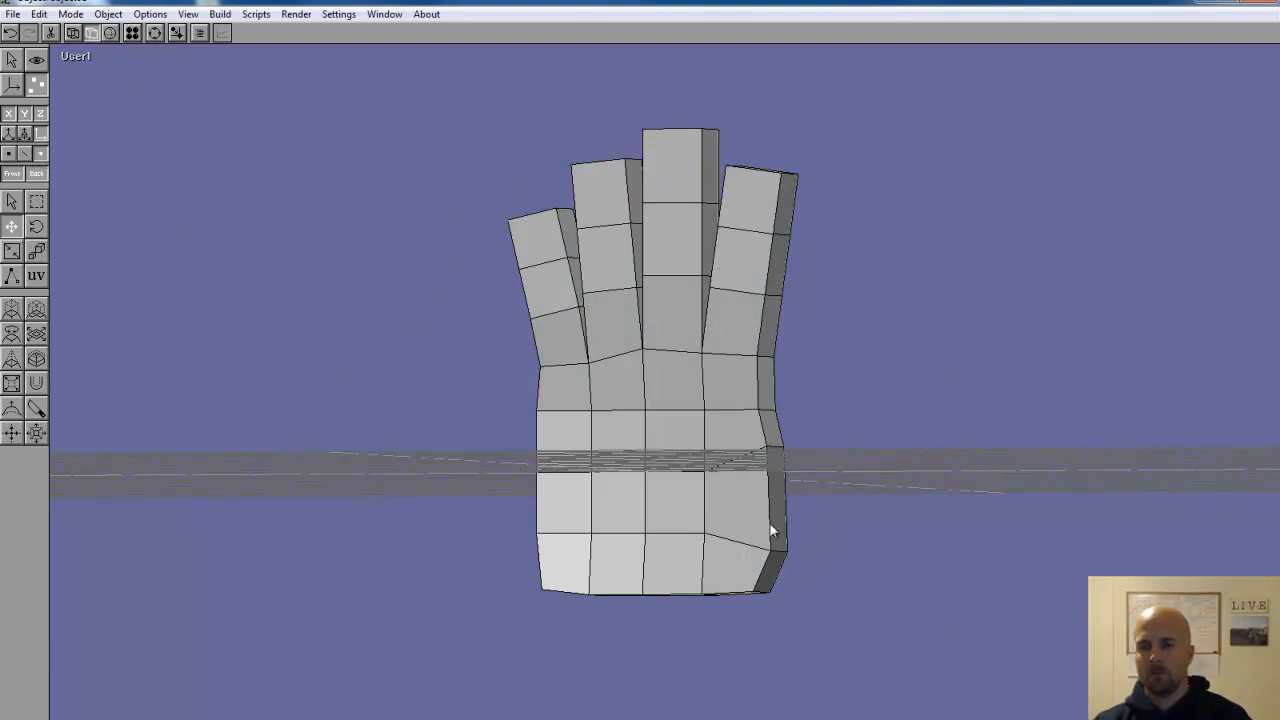
left_click(11, 204)
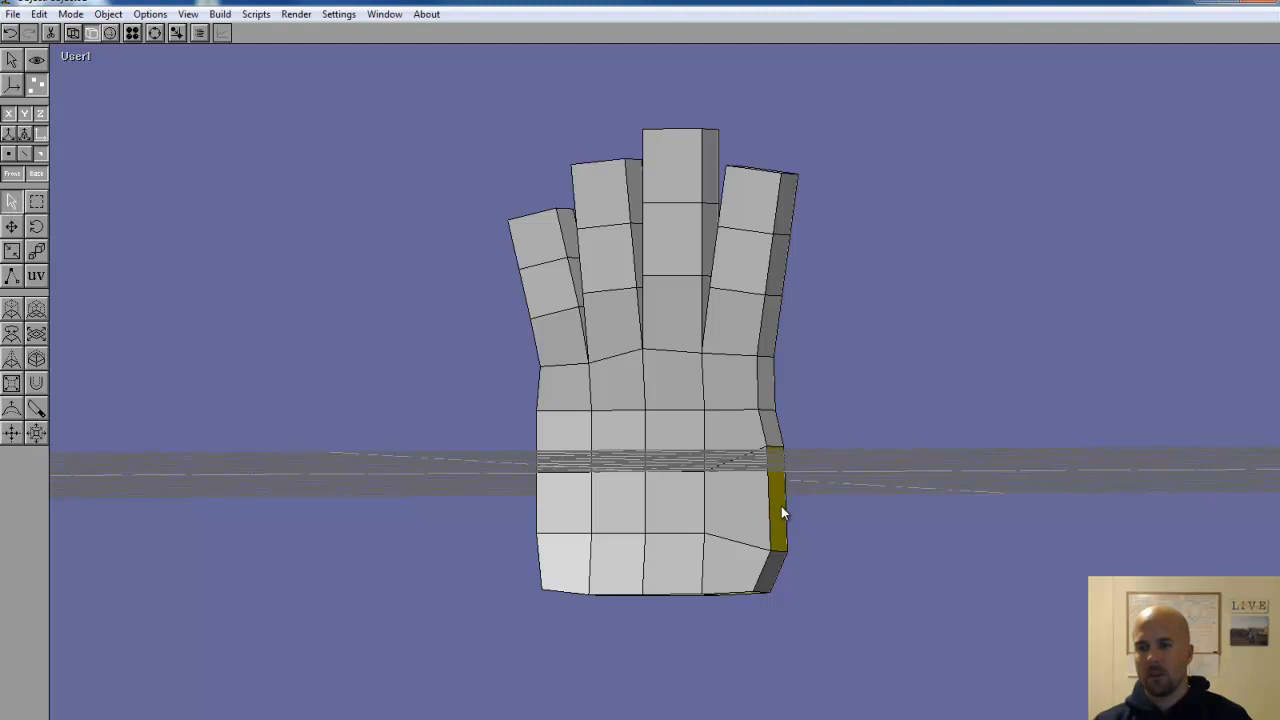
left_click(155, 33)
left_click_drag(577, 327, 801, 491)
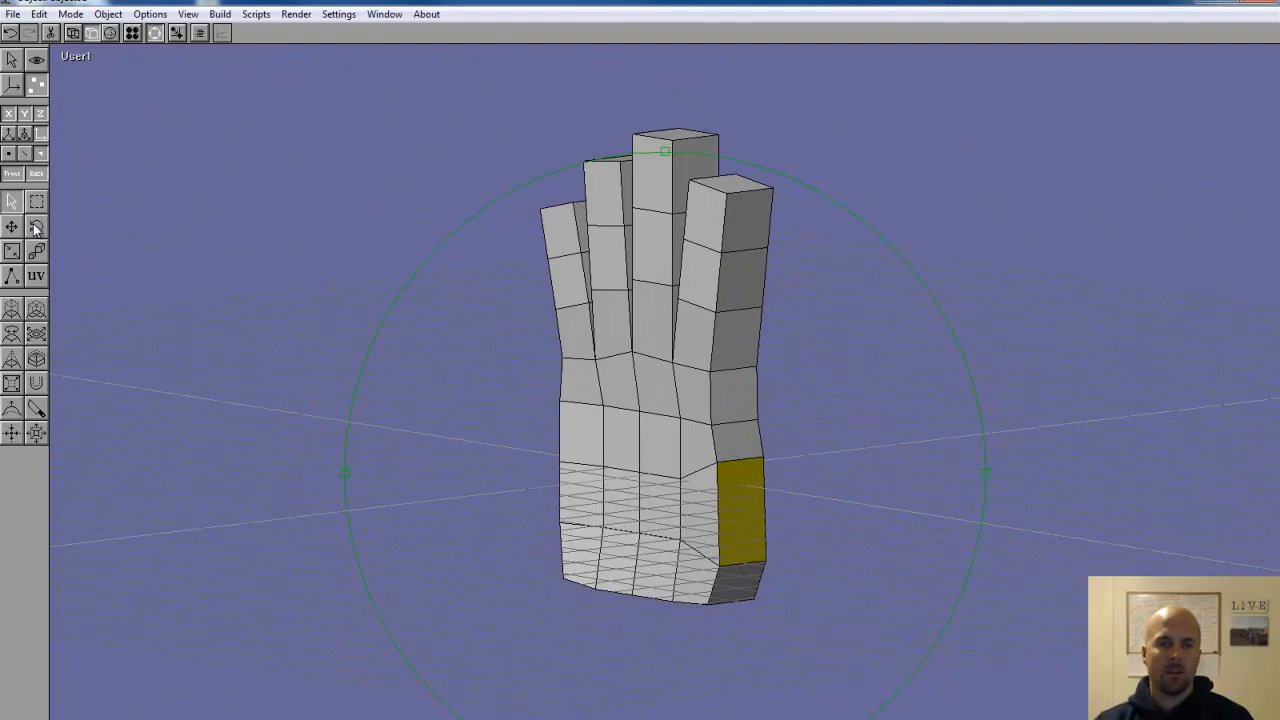
left_click(155, 33)
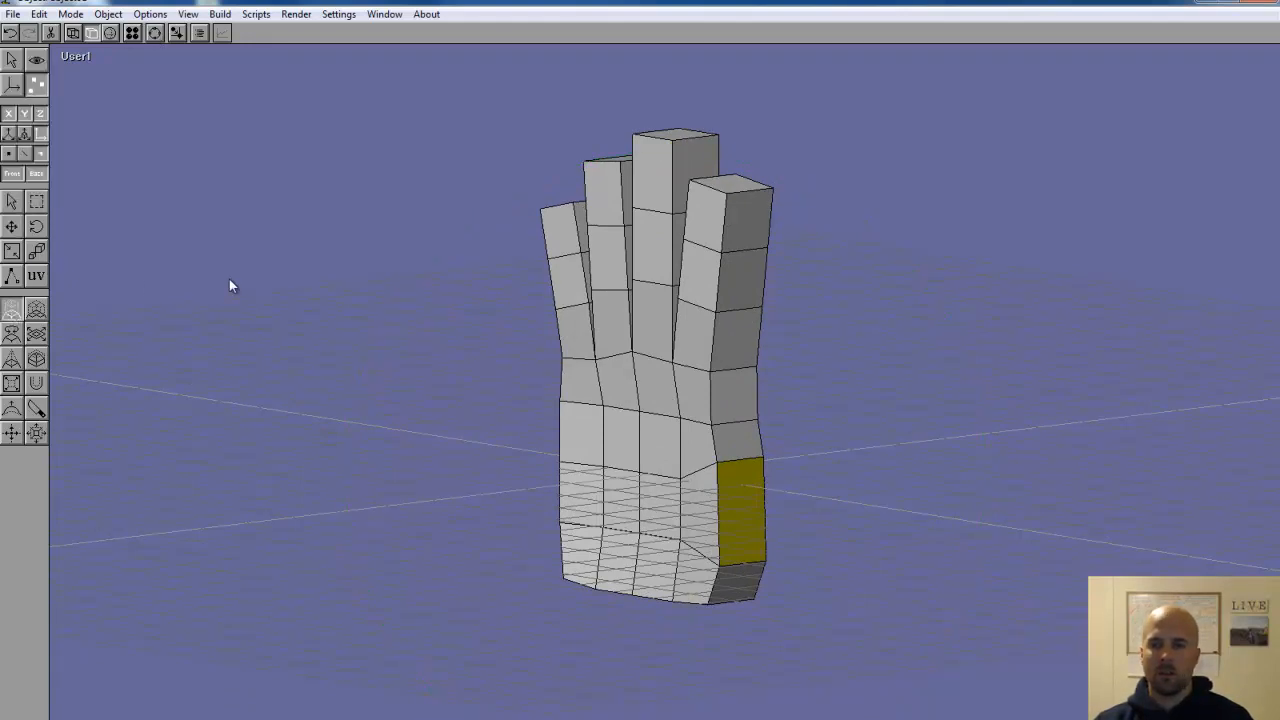
key("e")
key("e")
key("e")
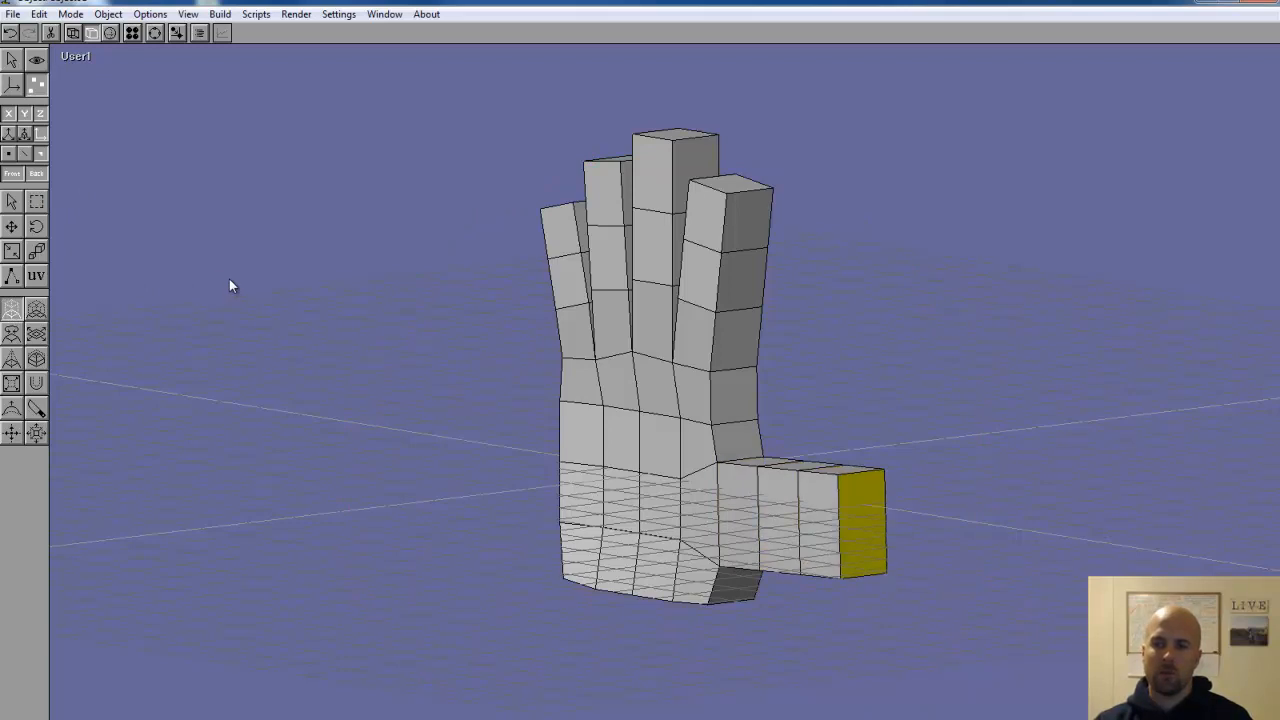
- In the front wireframe view, move the three upper points of the extruded thumb up and toward the fingers
left_click(83, 58)
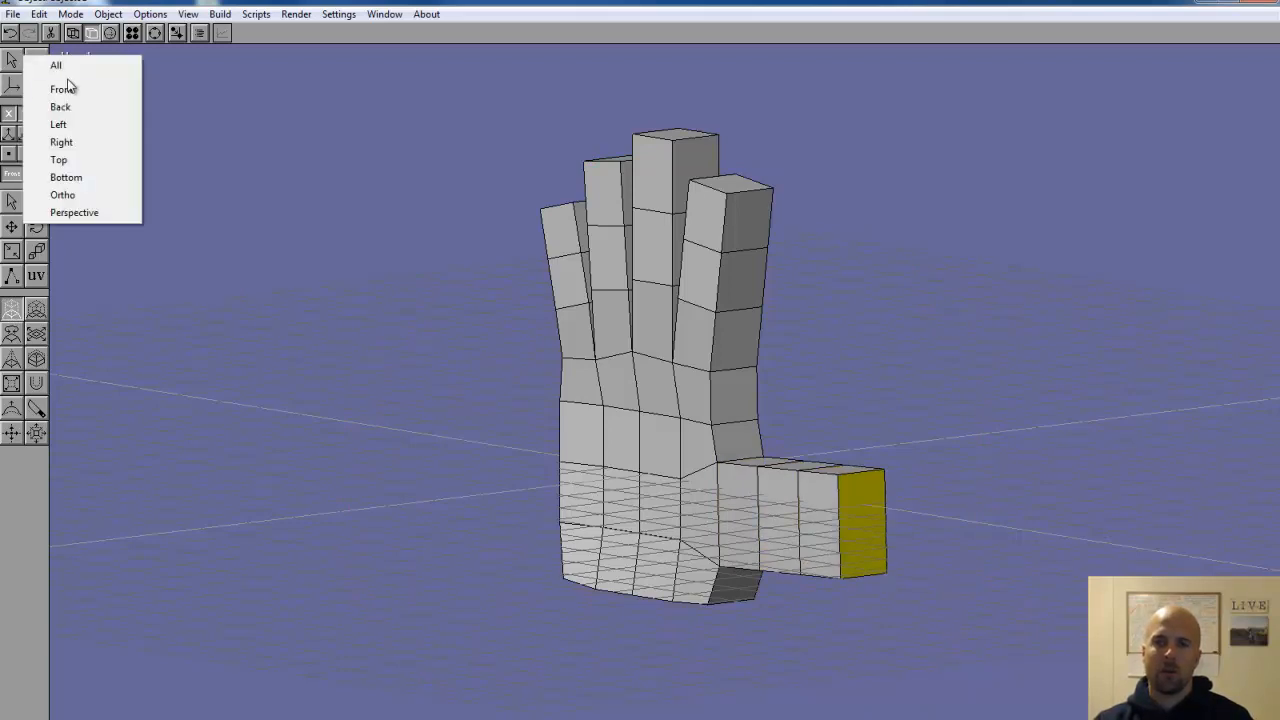
left_click(67, 90)
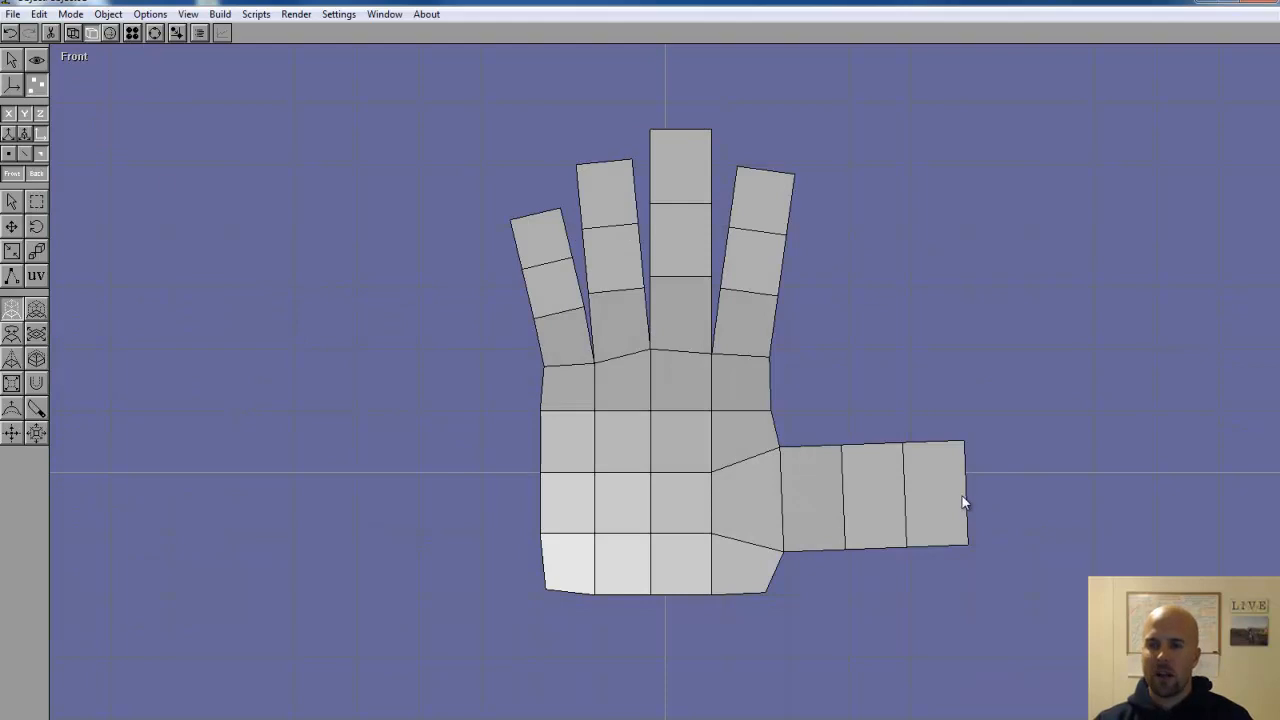
left_click(72, 33)
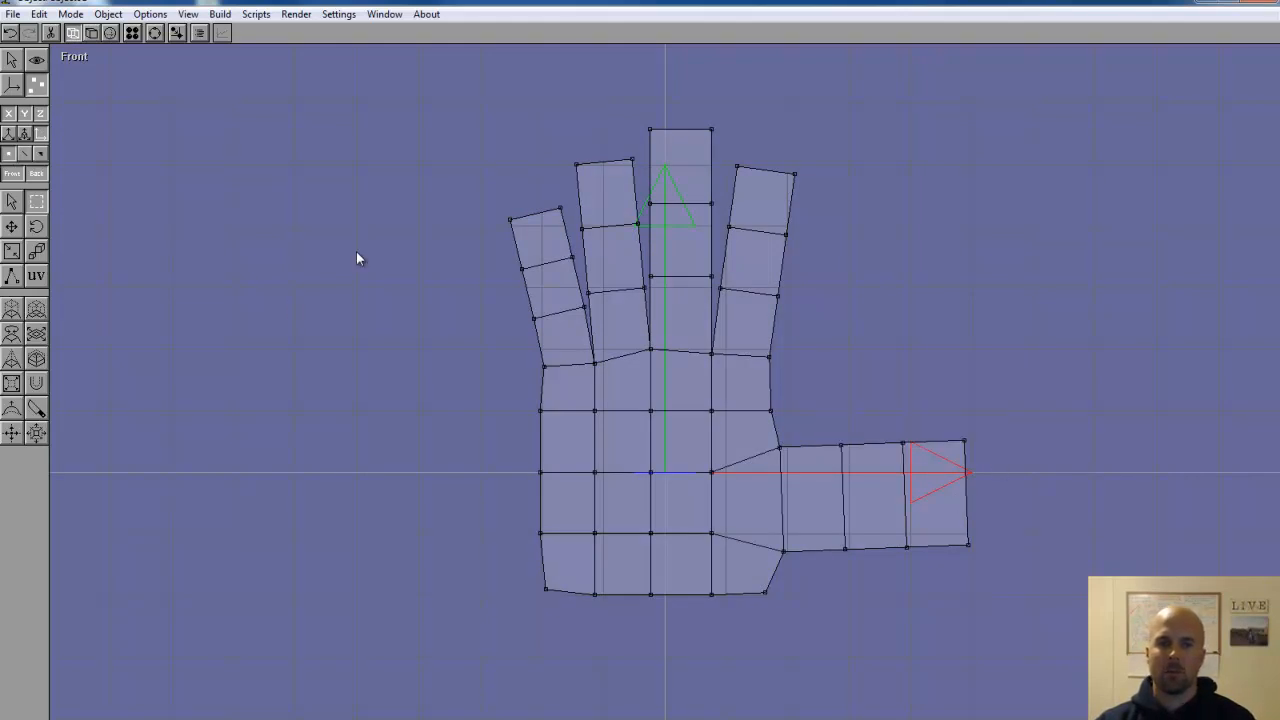
left_click_drag(836, 432, 982, 470)
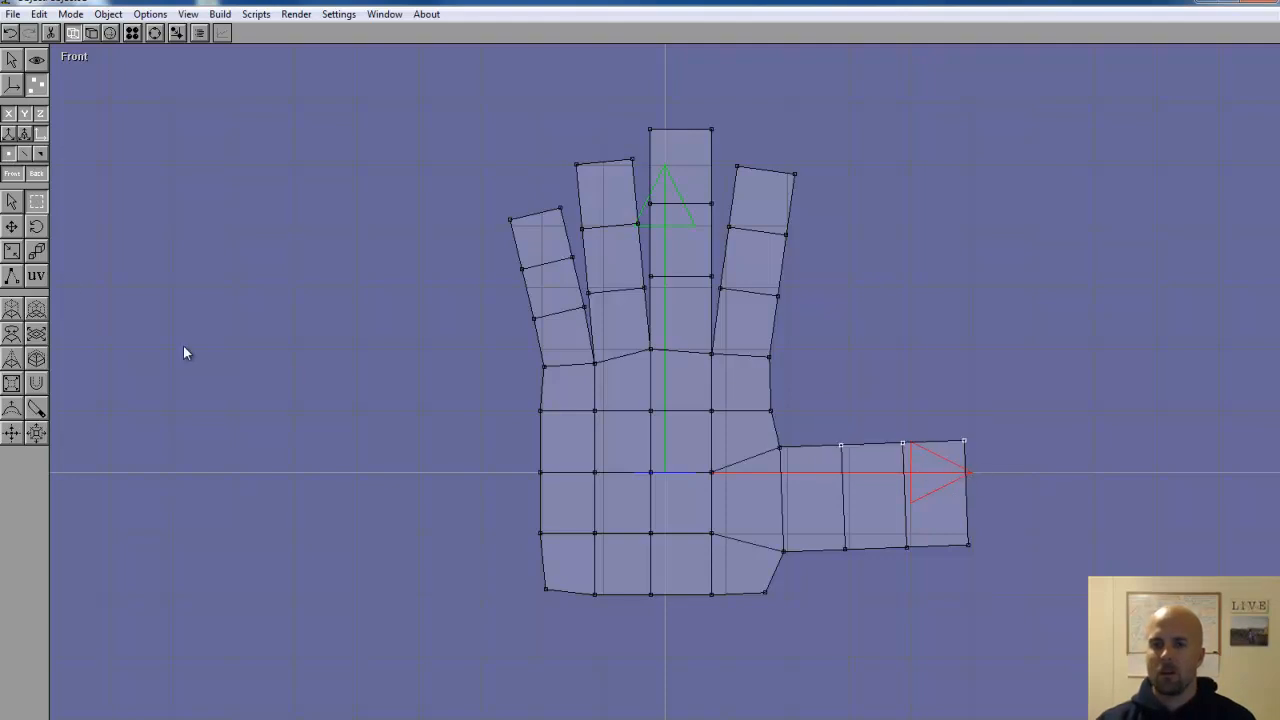
left_click(11, 226)
left_click_drag(871, 428, 858, 392)
- Raise the thumb's two outer upper points further, and place the upper tip point above its neighbouring joint point
left_click(35, 203)
left_click(11, 226)
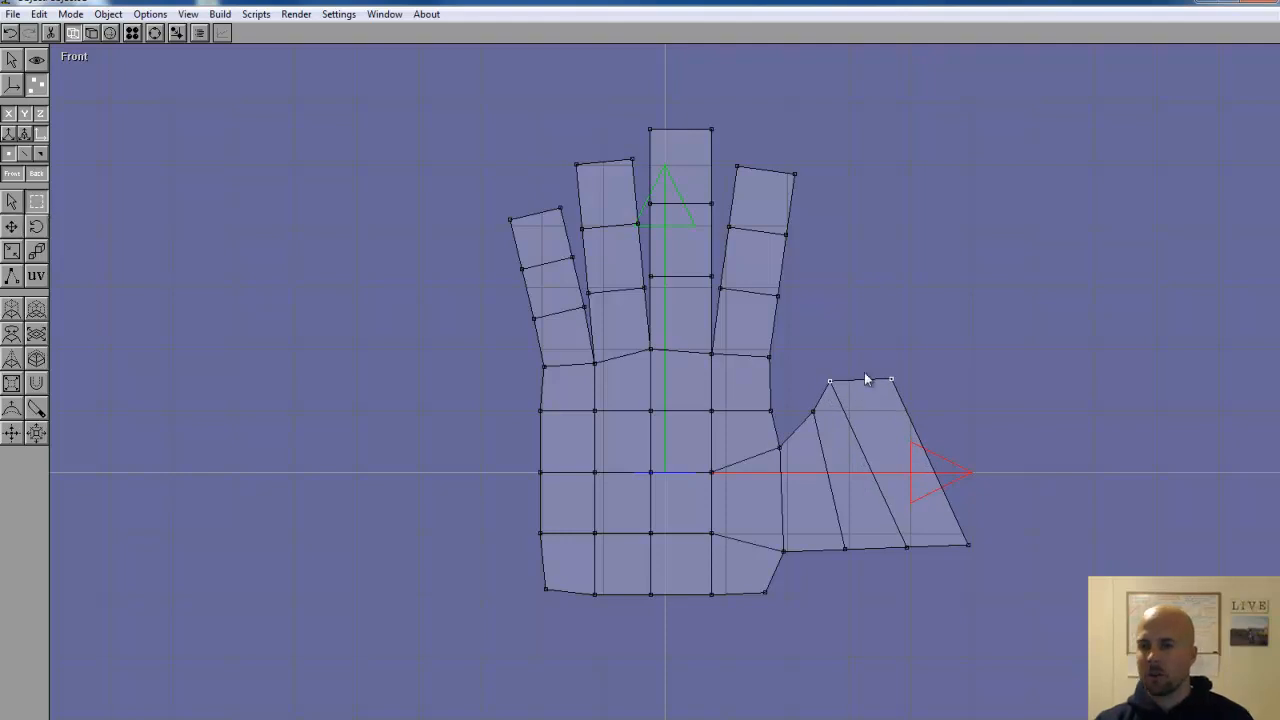
right_click(827, 376)
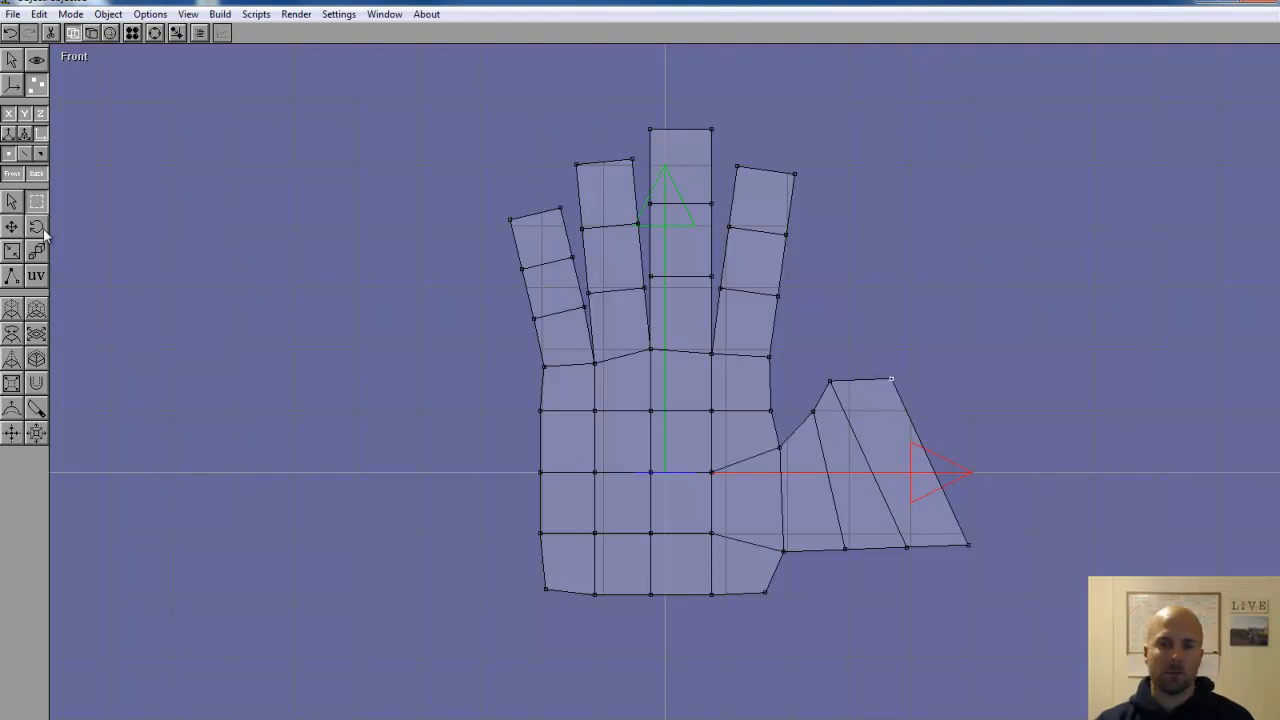
left_click(12, 227)
left_click_drag(929, 380, 871, 357)
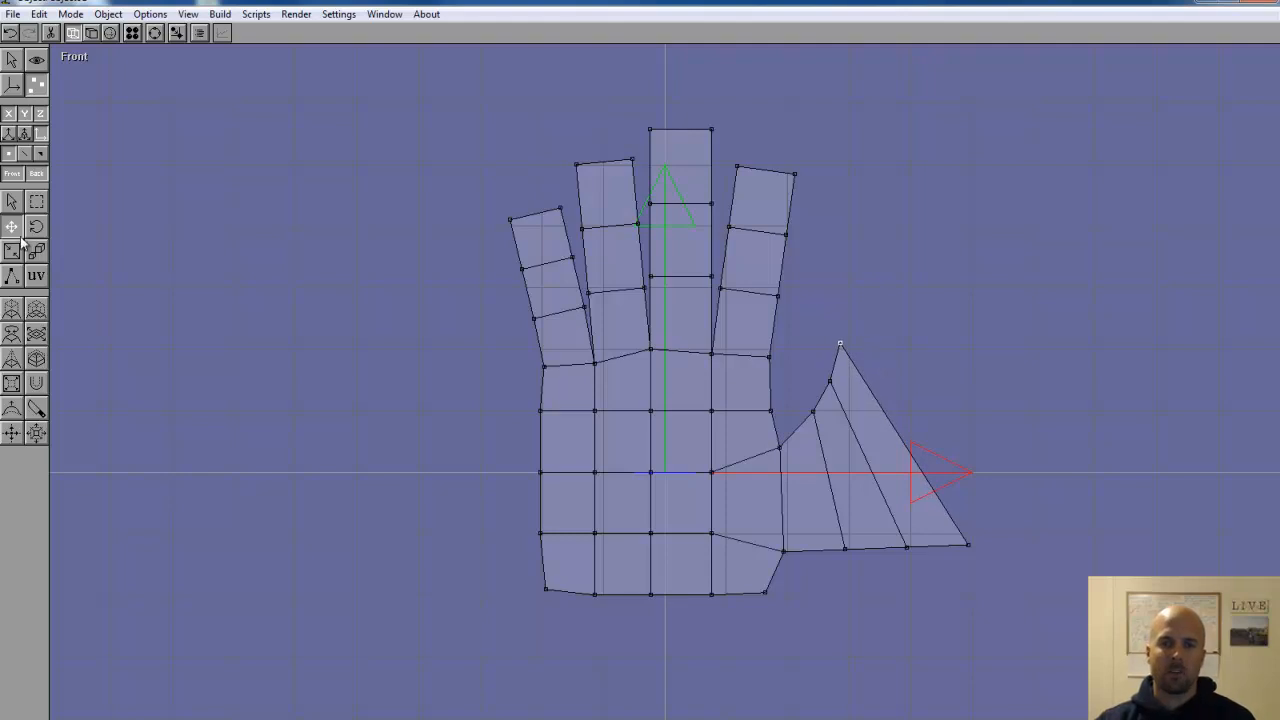
- Move the thumb's lower tip point and the adjacent lower joint point up and inward to square off the tip segment
left_click_drag(996, 577, 930, 514)
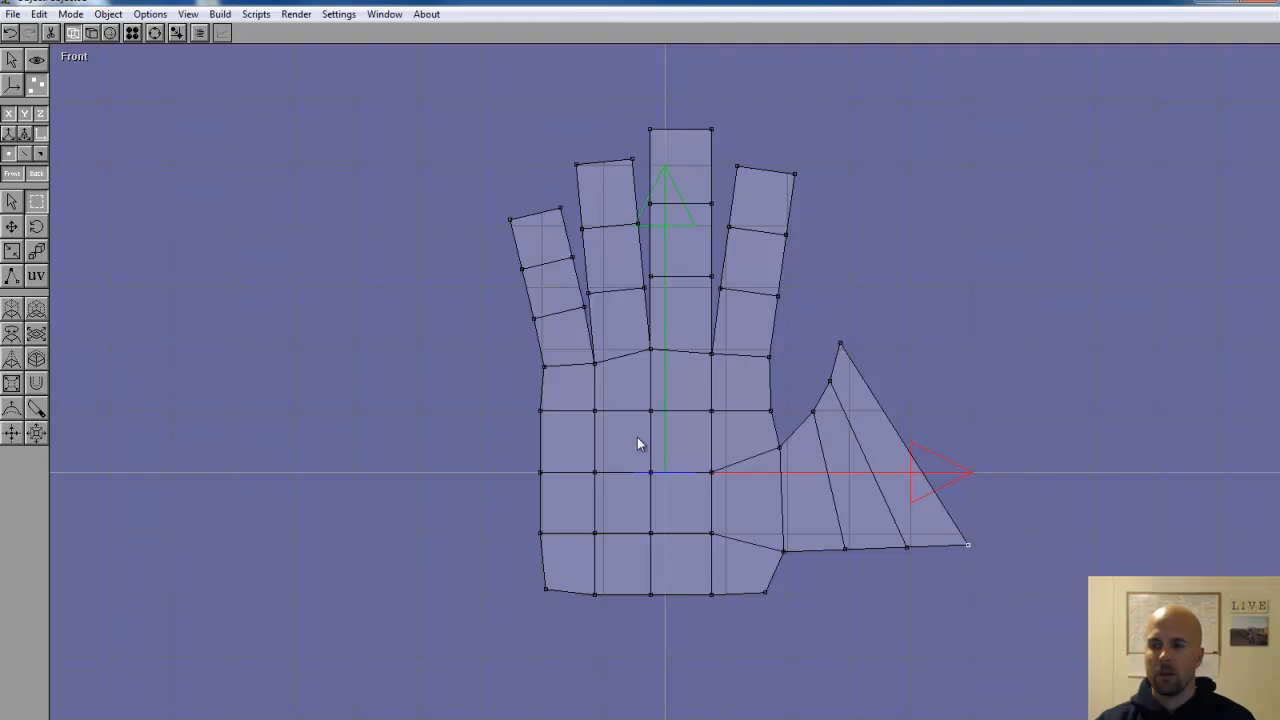
left_click(16, 229)
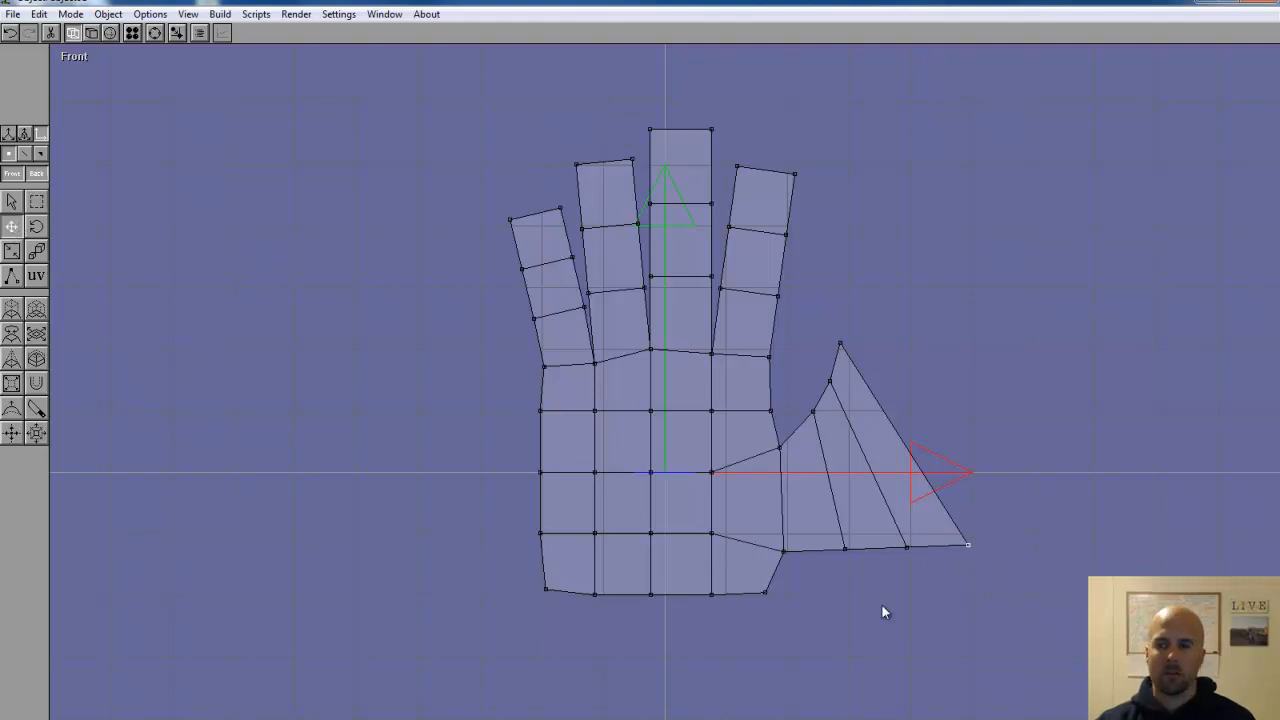
left_click_drag(922, 557, 862, 383)
left_click(36, 227)
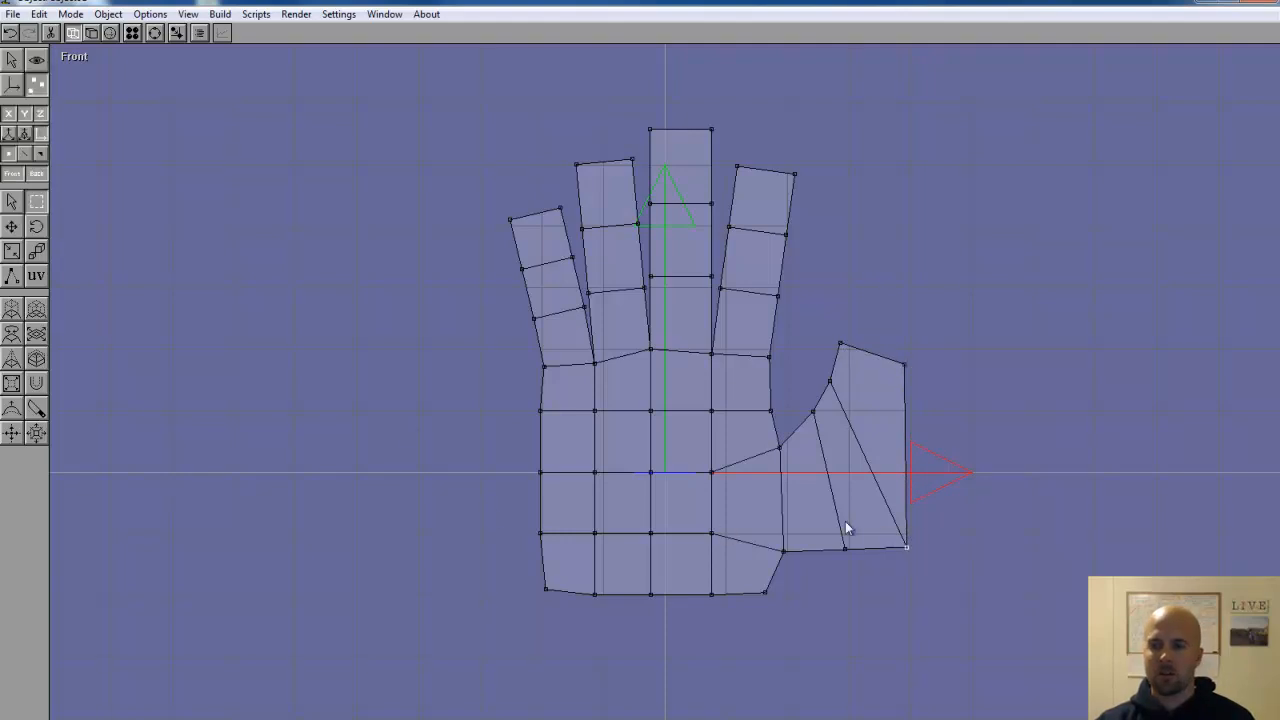
left_click(16, 228)
left_click_drag(900, 528, 882, 425)
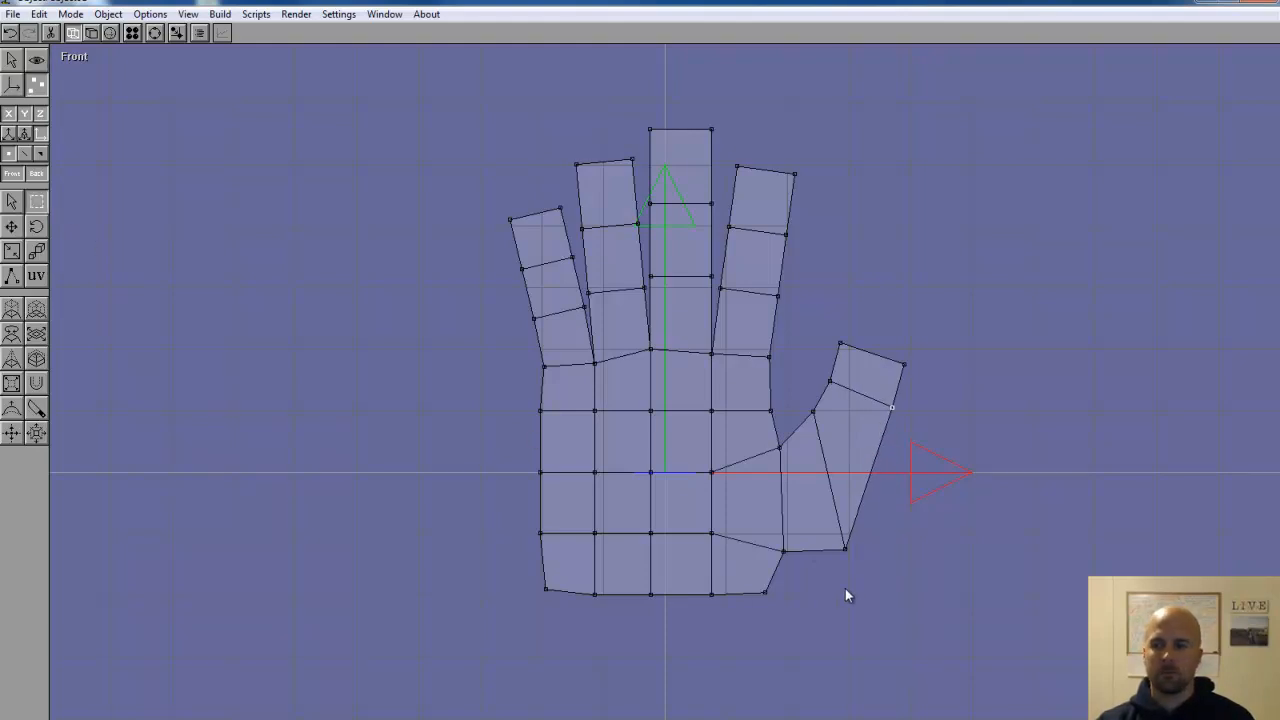
- Raise the thumb's lowest outer joint point and shift the tip segment's two outer points slightly inward to slim the thumb
left_click(838, 548)
left_click(11, 226)
left_click_drag(871, 543, 854, 480)
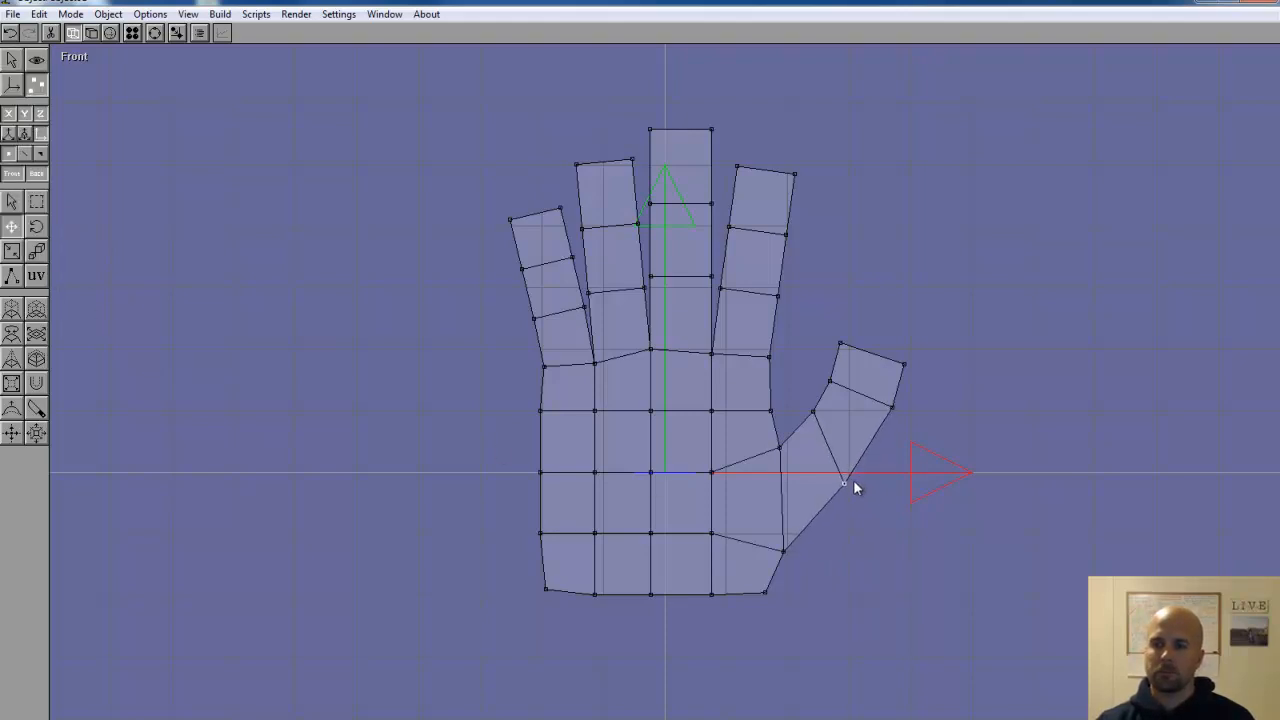
left_click(36, 201)
left_click_drag(931, 443, 857, 361)
left_click(11, 226)
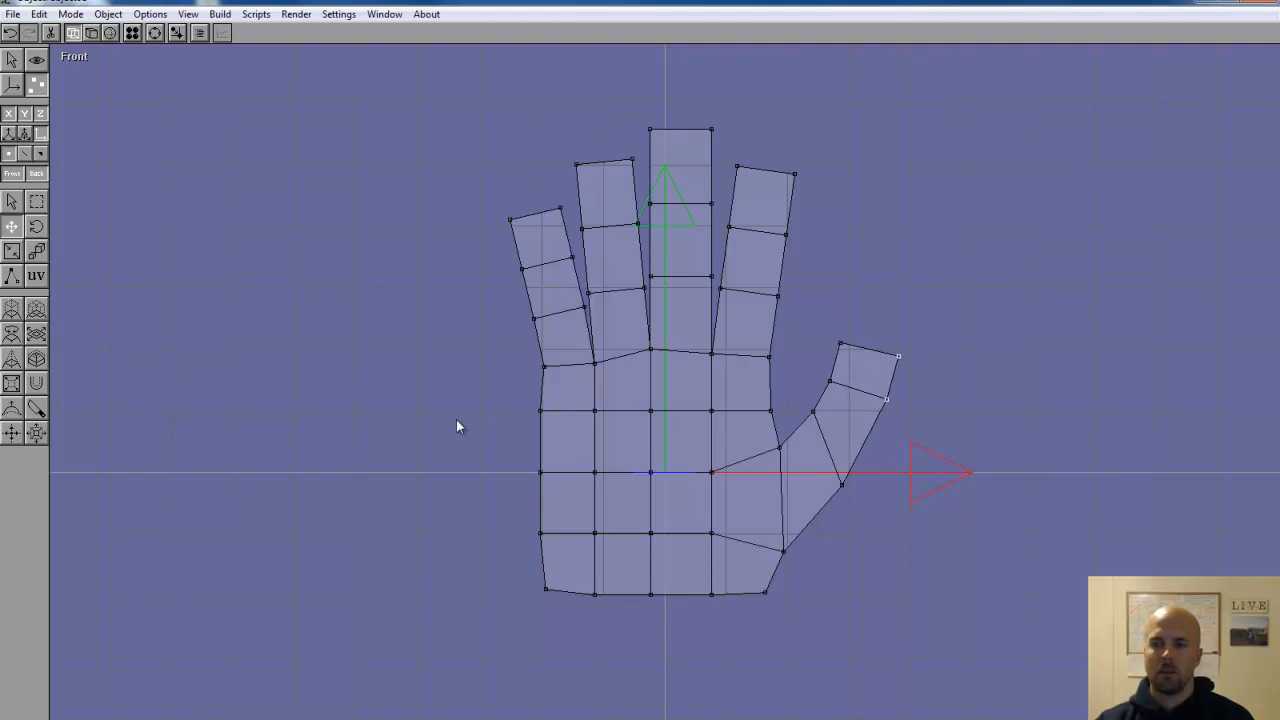
- Display the hand shaded, inspect its shape from an angle and return to the front view
left_click(91, 33)
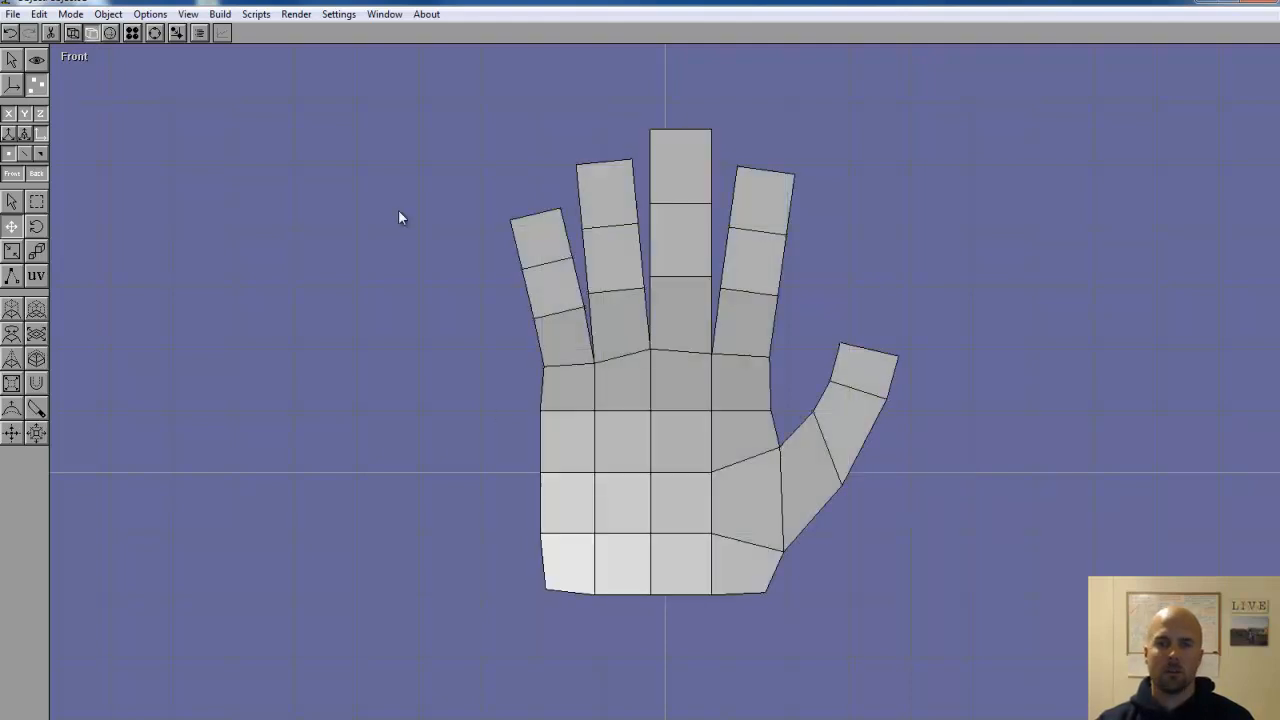
left_click(154, 33)
mouse_move(677, 209)
left_mouse_down()
mouse_move(731, 334)
mouse_move(643, 363)
mouse_move(643, 343)
mouse_move(717, 334)
mouse_move(723, 320)
mouse_move(808, 317)
mouse_move(771, 323)
mouse_move(772, 310)
left_mouse_up()
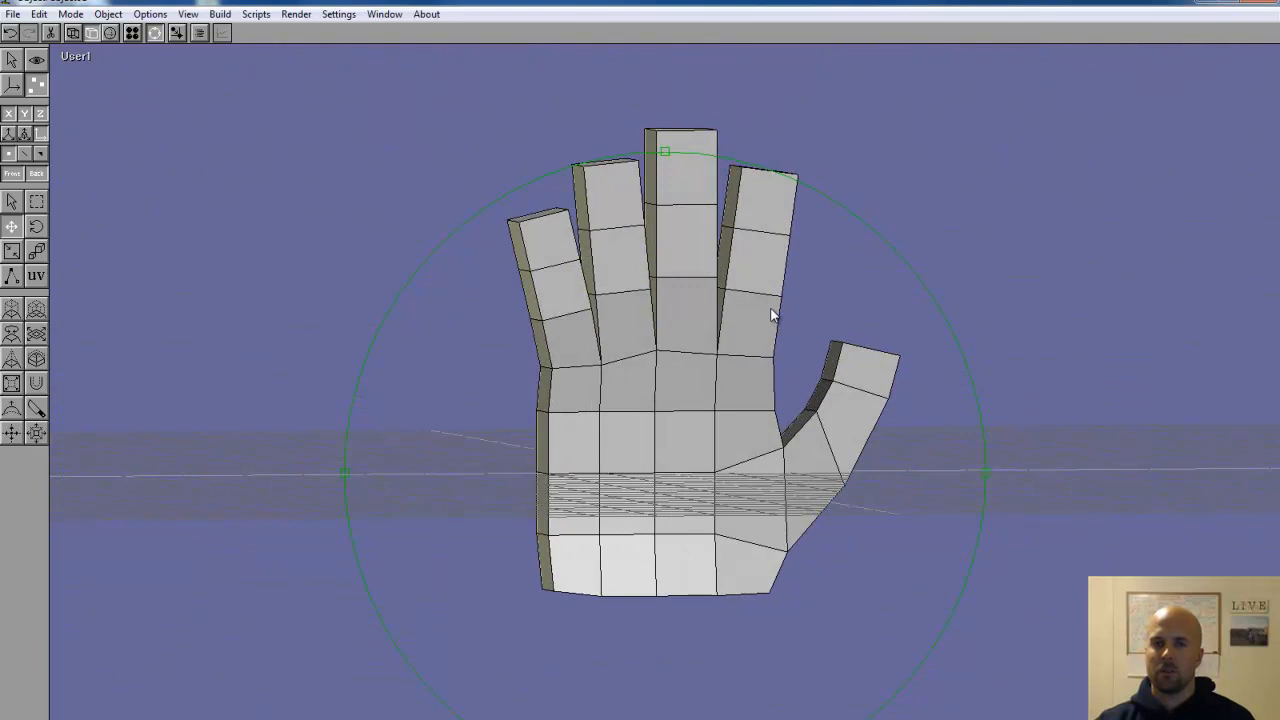
left_click(72, 58)
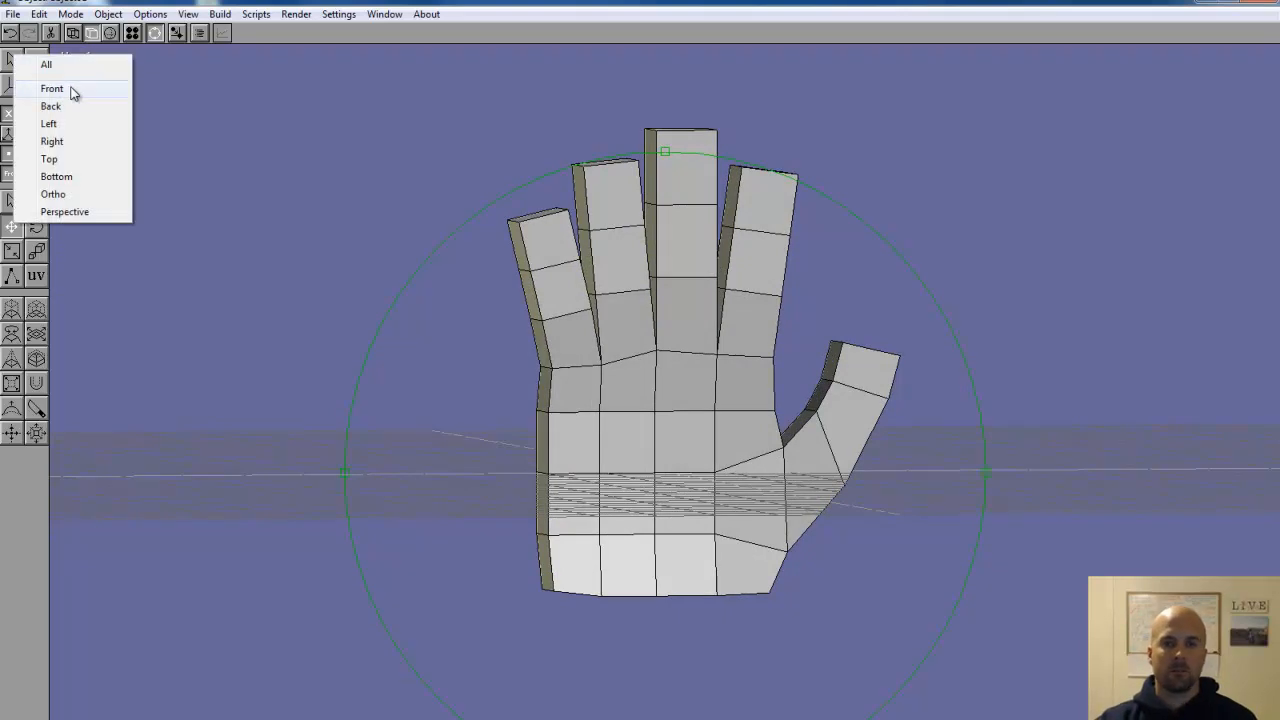
left_click(71, 88)
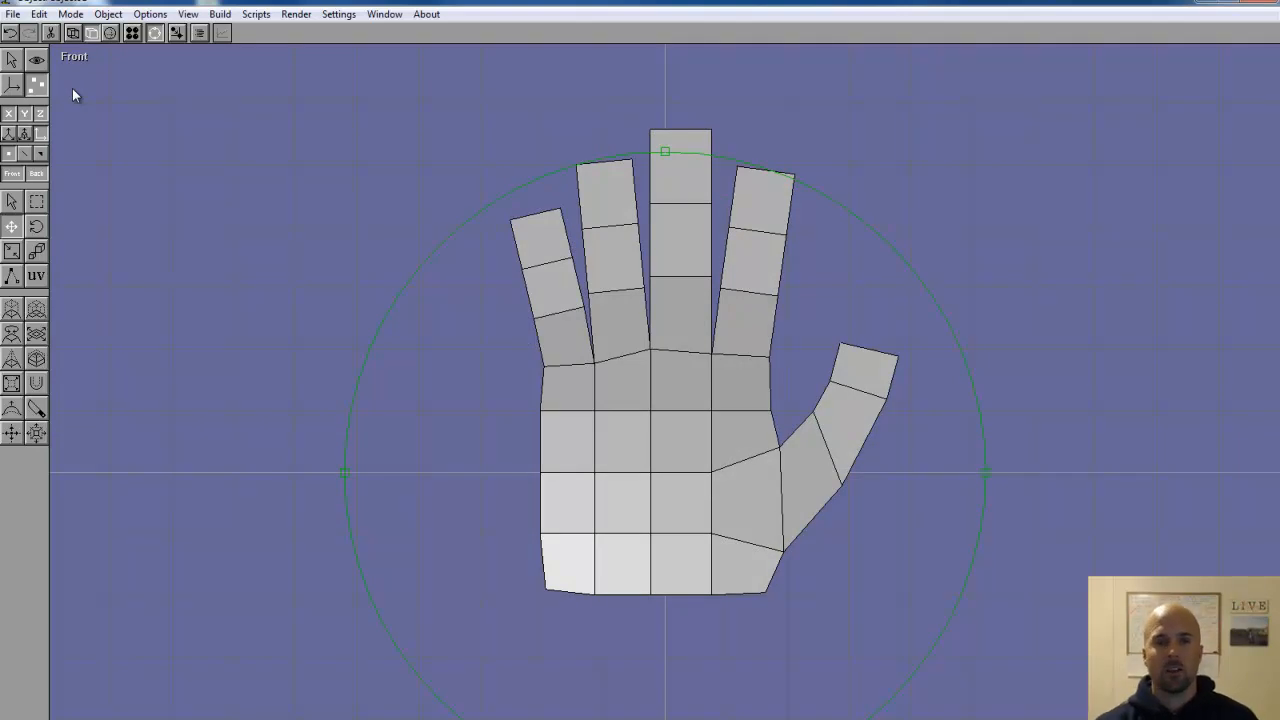
left_click(155, 35)
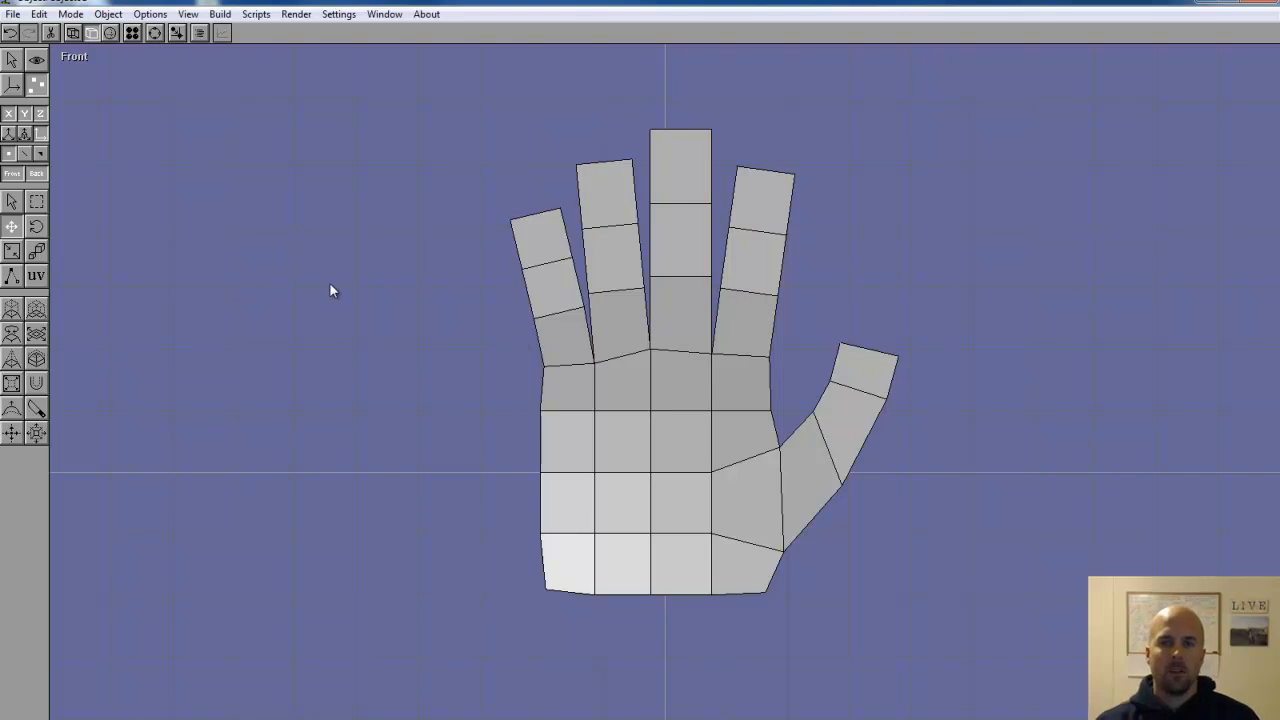
- Select the whole hand object, create a medium brownish-orange material for it, and apply that material
left_click(11, 62)
left_click(677, 398)
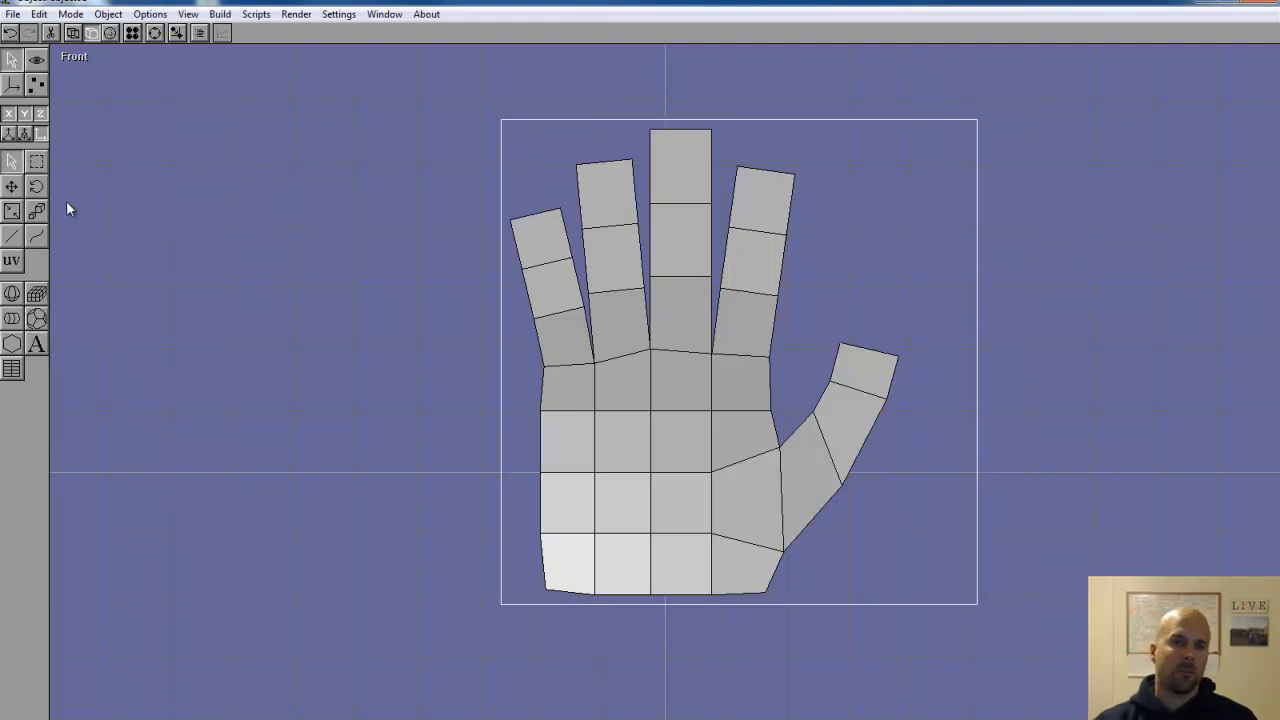
left_click(131, 32)
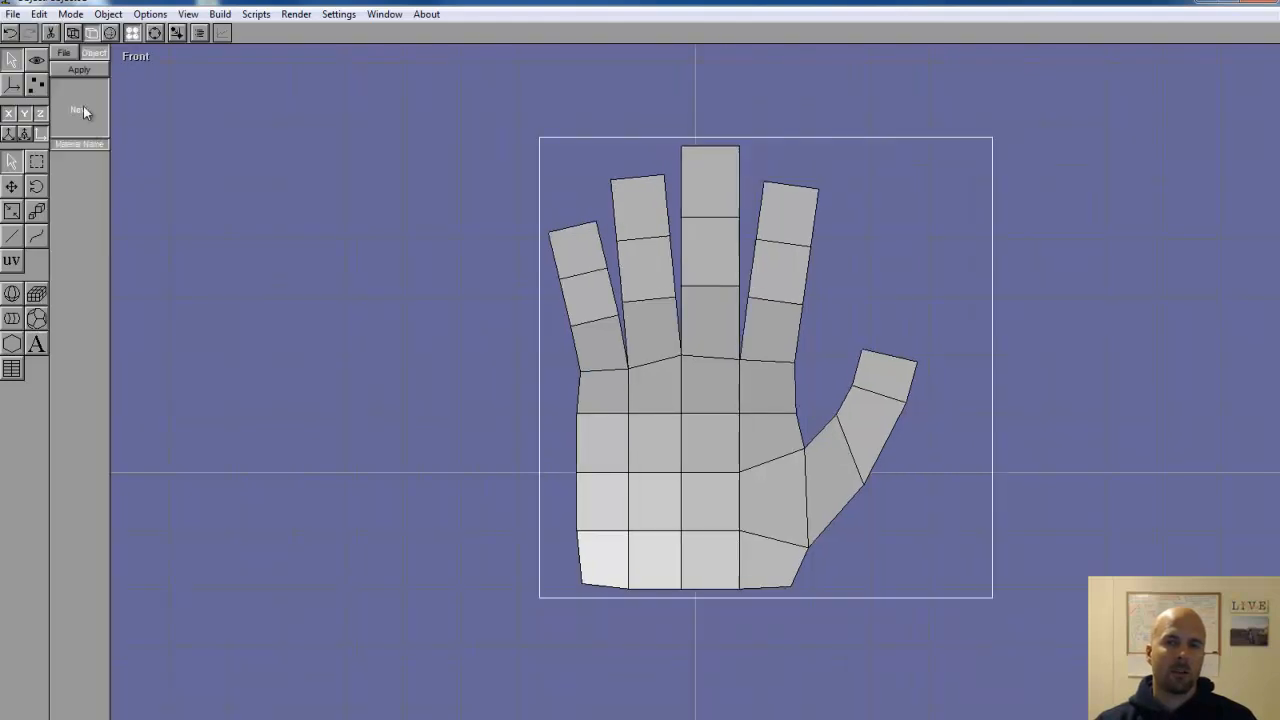
left_click(83, 106)
left_click(70, 280)
left_click(77, 276)
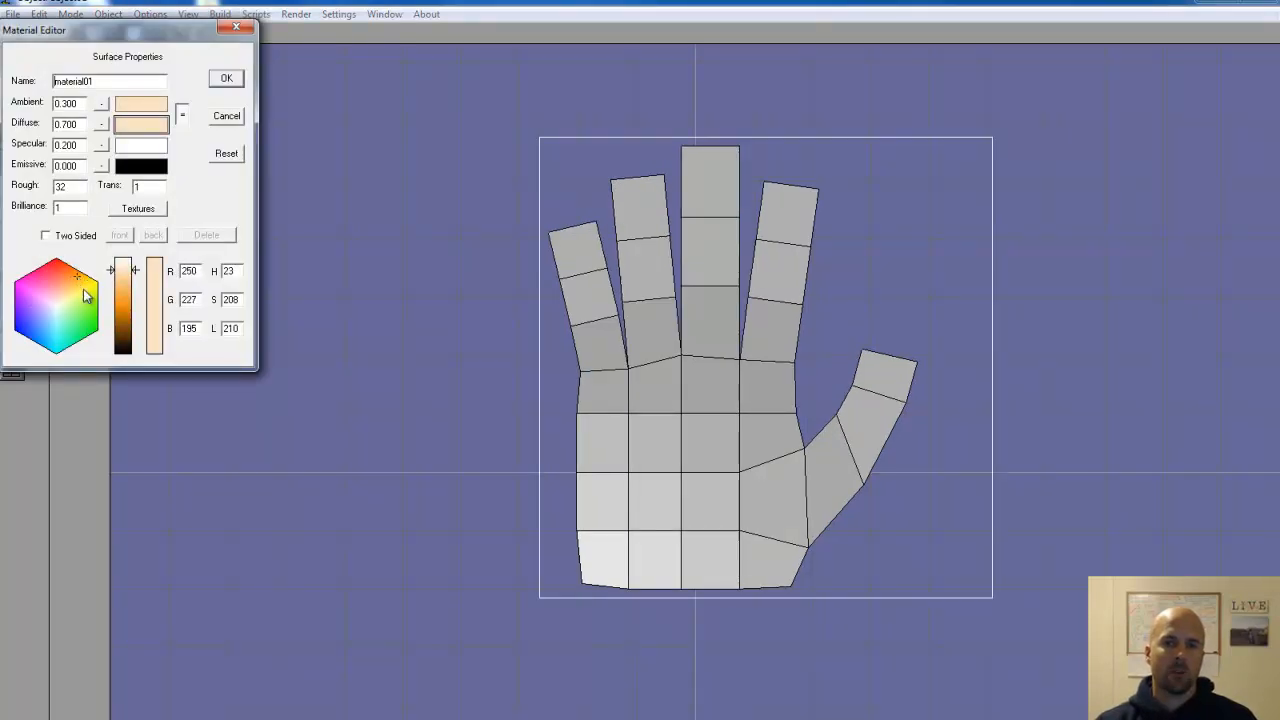
left_click_drag(123, 311, 124, 304)
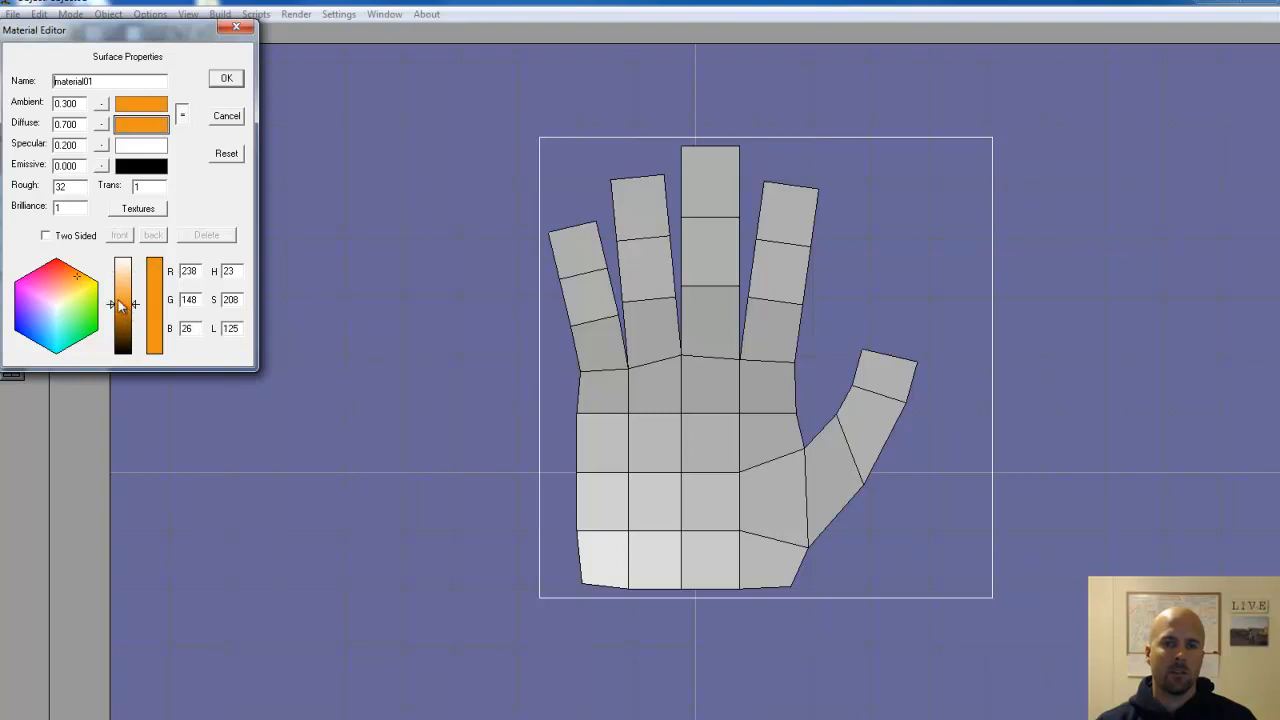
left_click(69, 281)
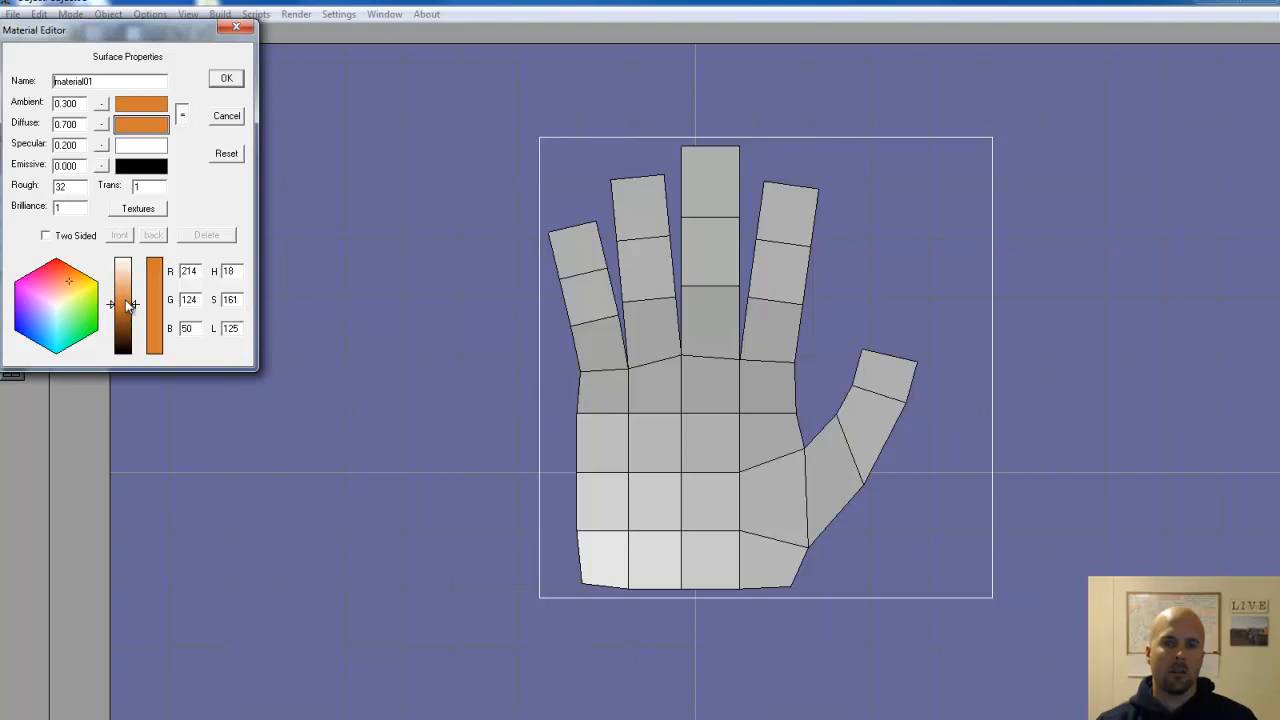
left_click_drag(129, 305, 127, 300)
left_click(227, 80)
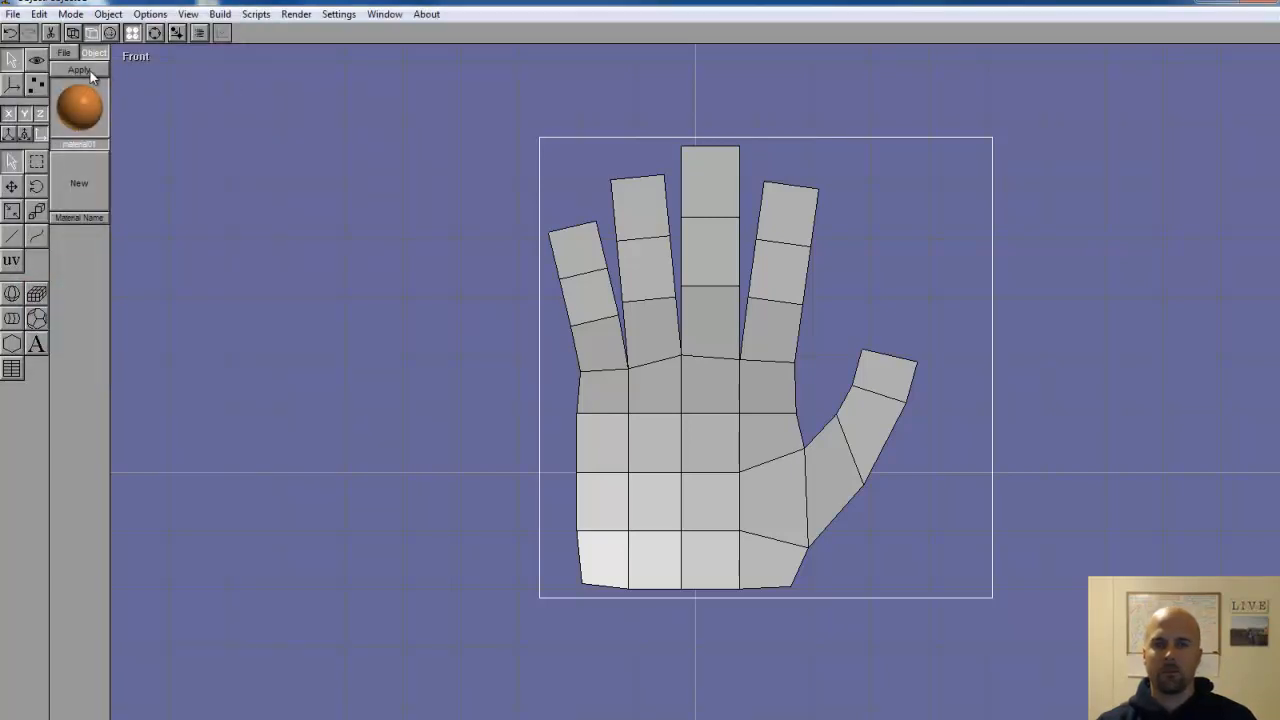
left_click(88, 71)
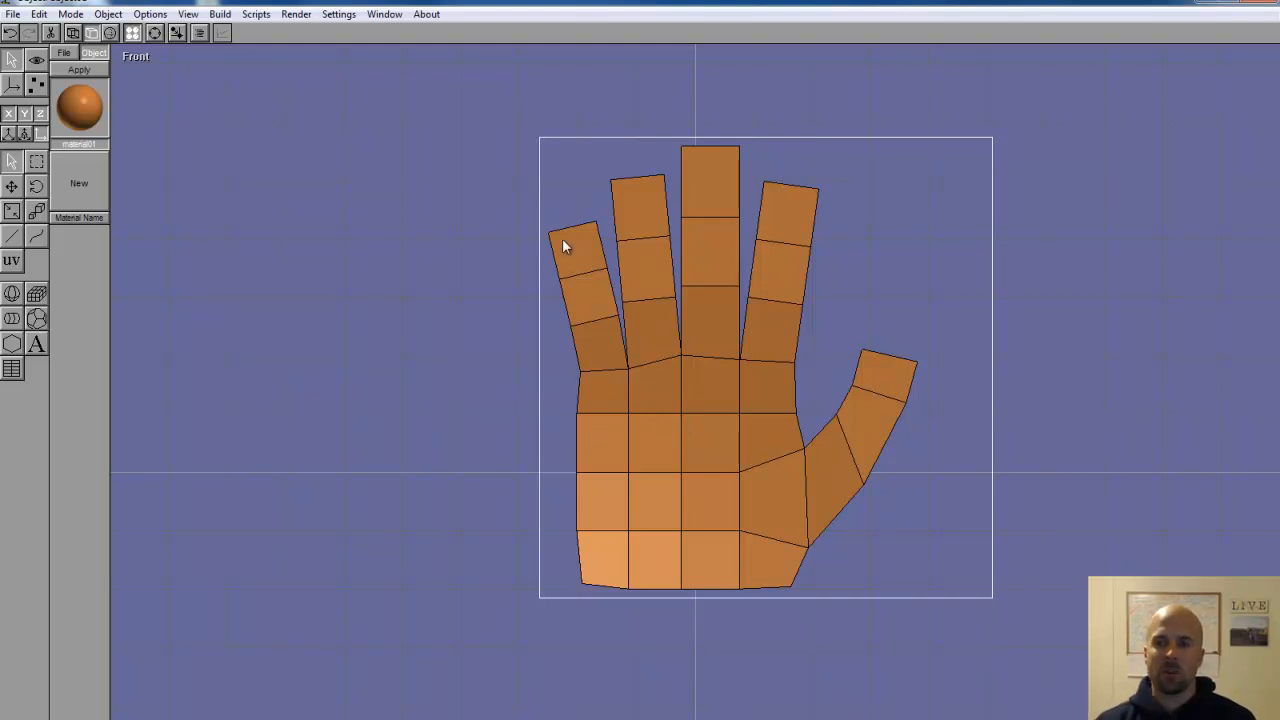
- Inspect the hand from an angle, switch to the back view and start editing the mesh by faces
left_click_drag(748, 371, 705, 378)
left_click(155, 33)
left_click(138, 57)
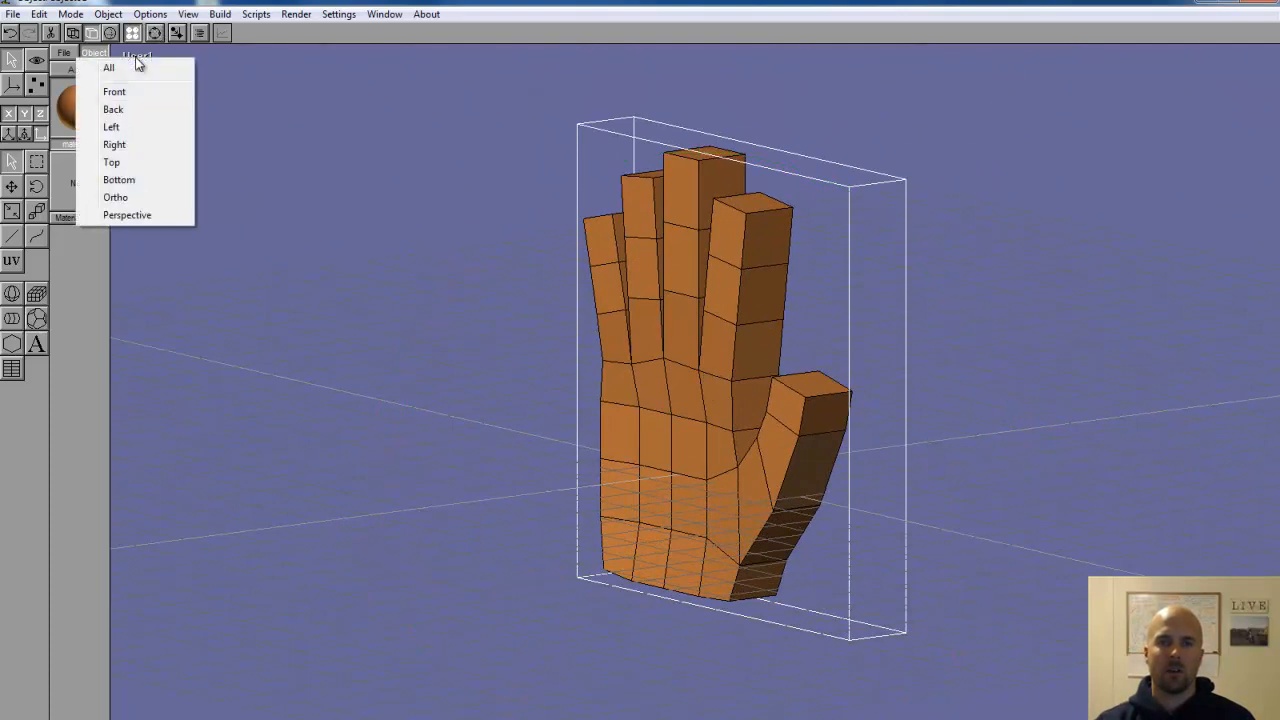
left_click(113, 109)
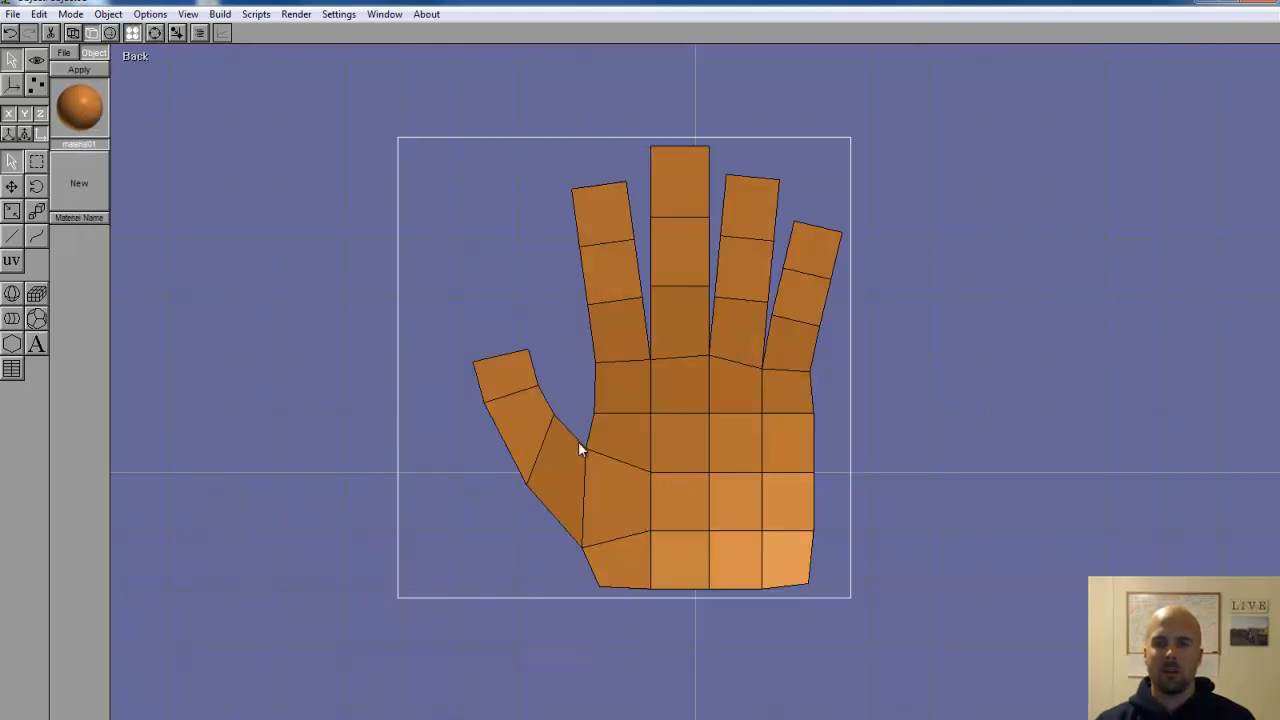
left_click(37, 85)
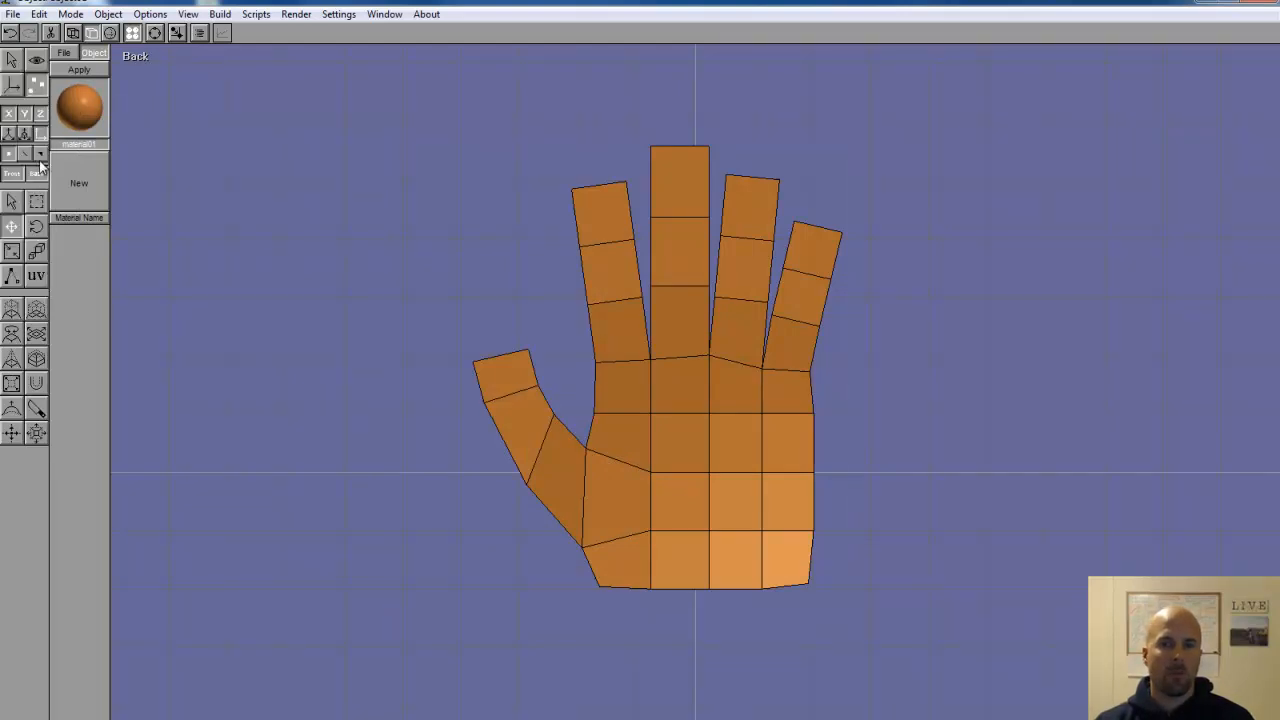
left_click(41, 154)
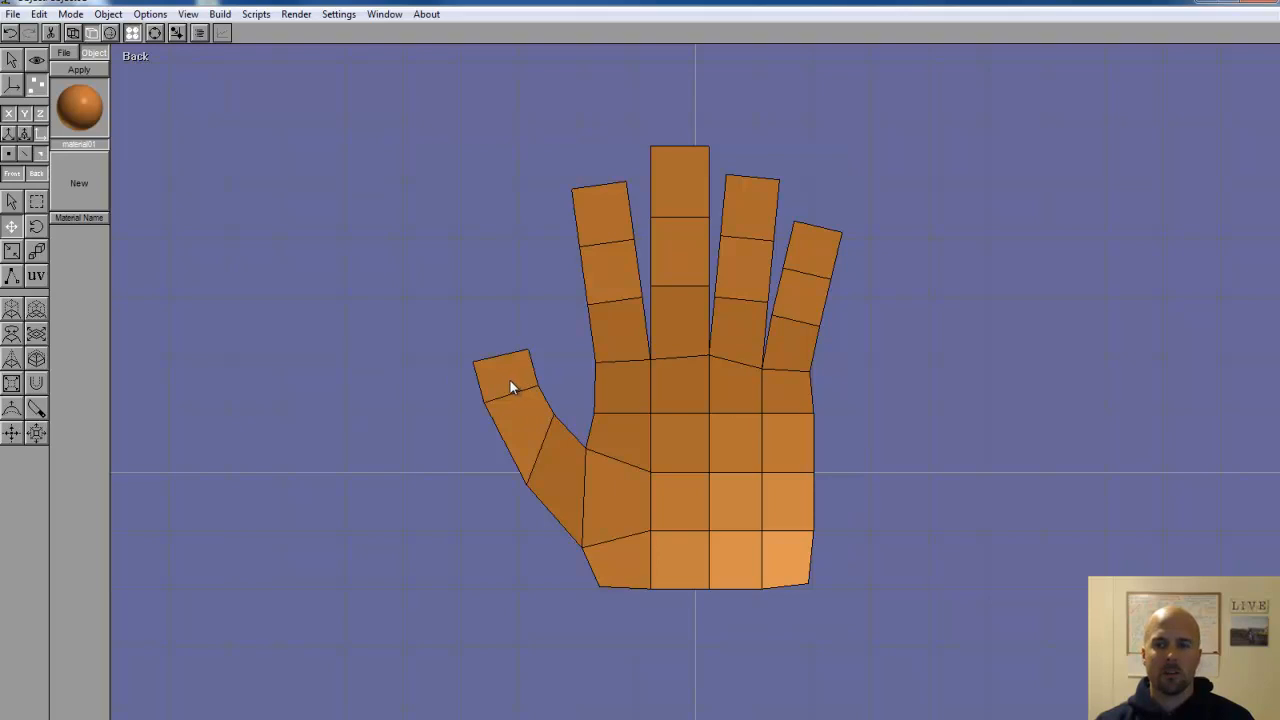
left_click(11, 202)
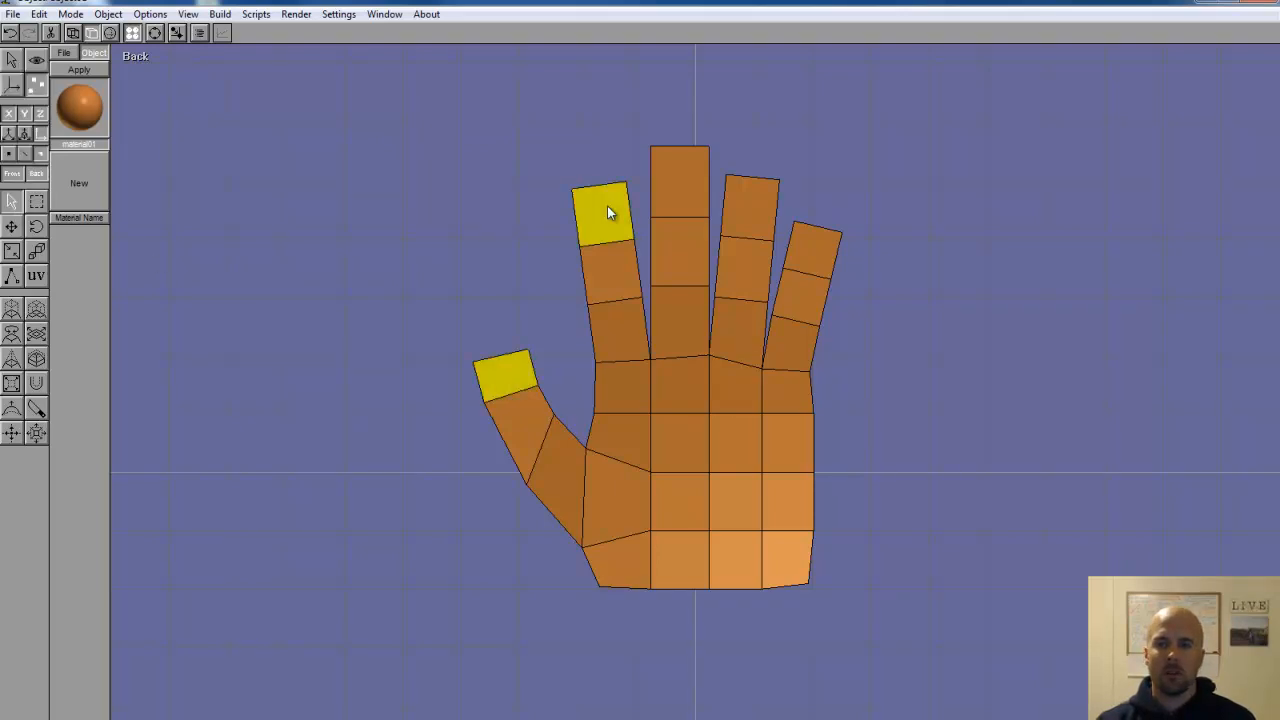
left_click(663, 191, "shift")
left_click(736, 205, "shift")
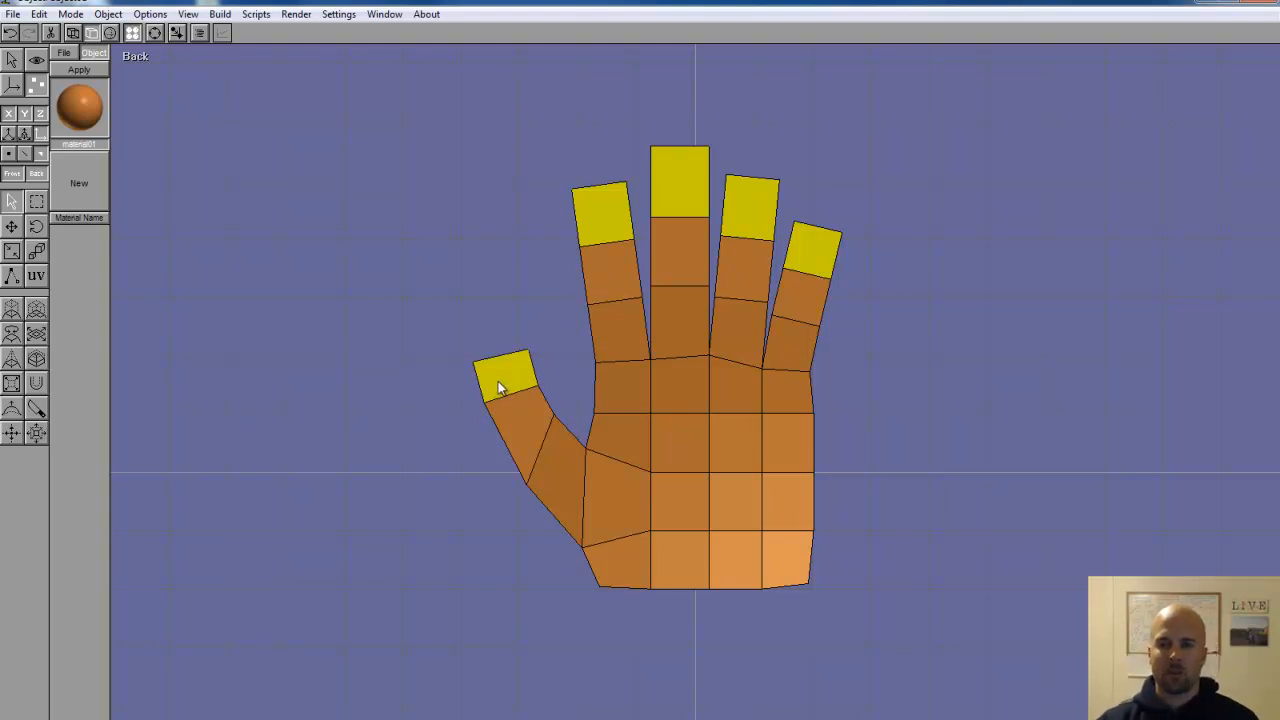
- Move the two points at the lower edge of the thumb's tip segment slightly down in wireframe display to lengthen the thumbnail face
left_click(7, 155)
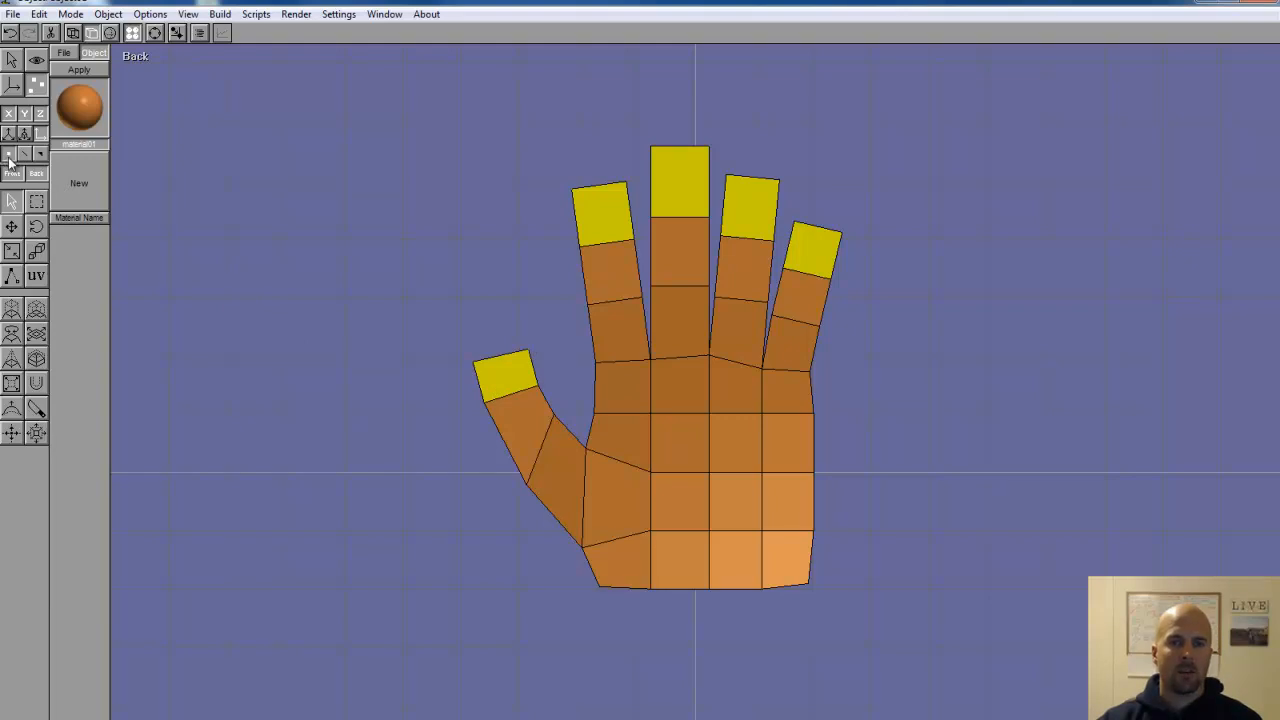
left_click(74, 35)
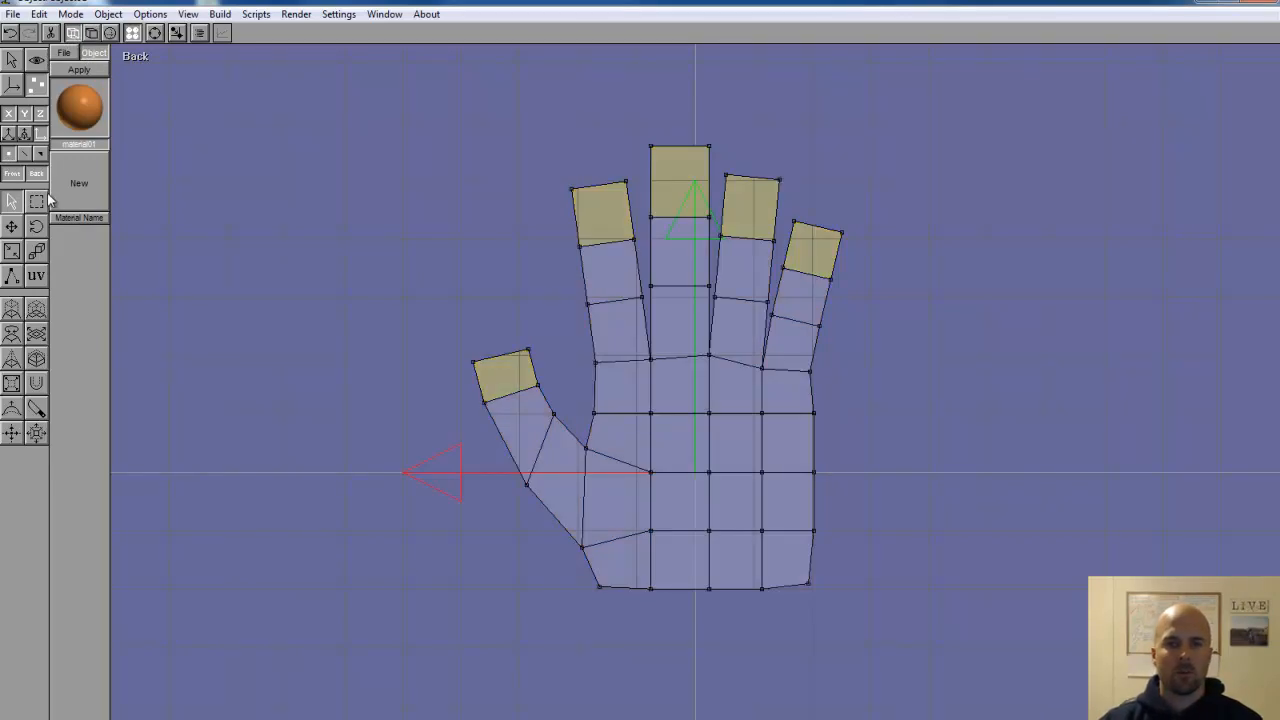
left_click(521, 384)
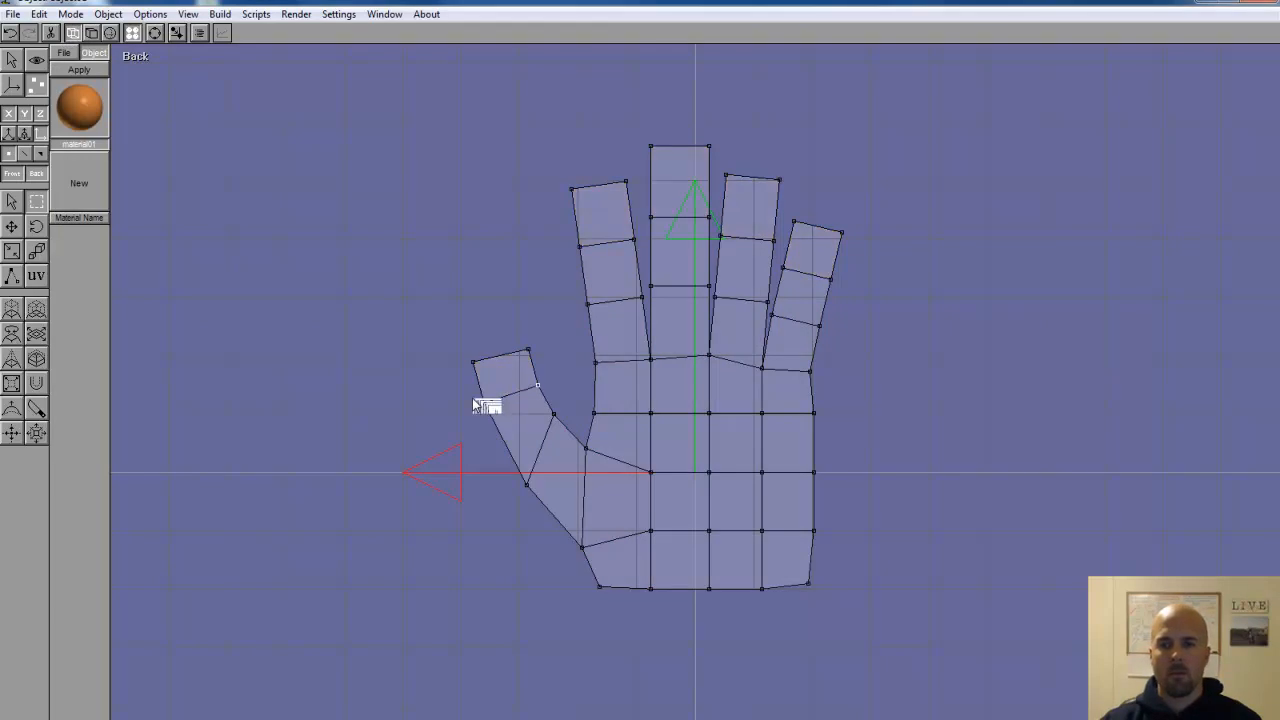
left_click(538, 385)
left_click_drag(470, 412, 473, 421)
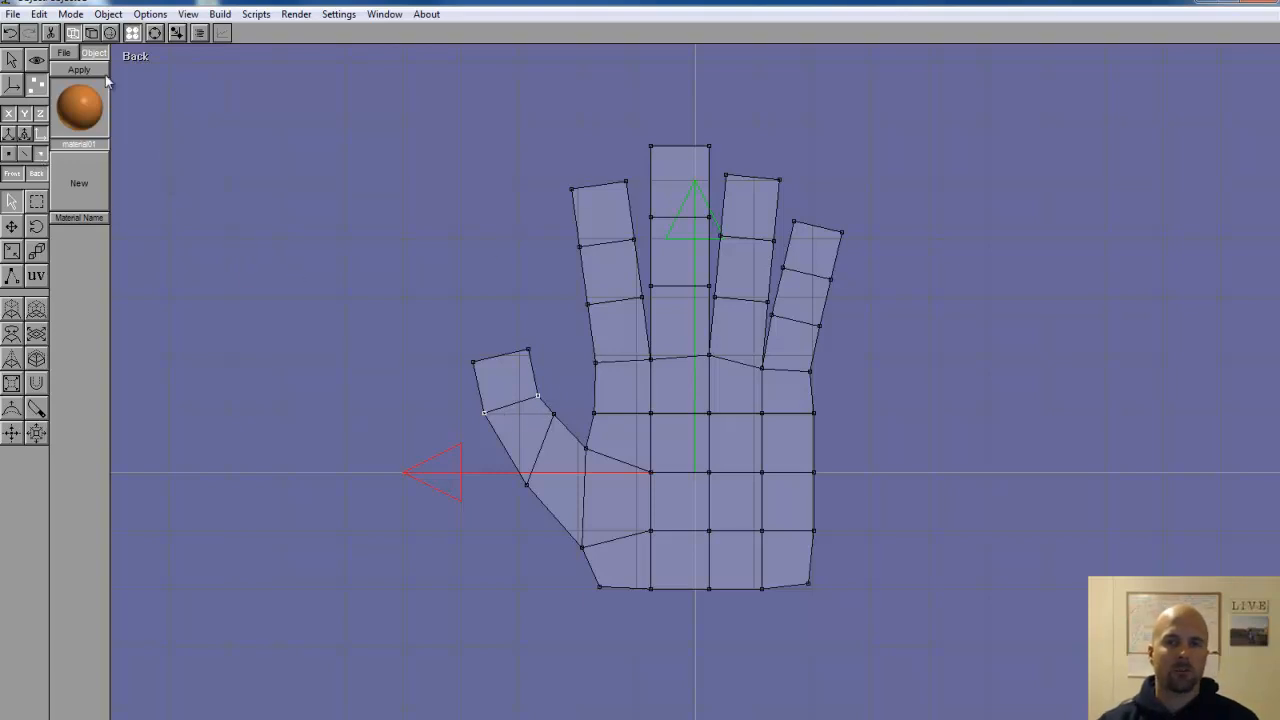
- Select the back tip faces of all four fingers and the thumb, and apply a new pale beige nail material to them
left_click(91, 33)
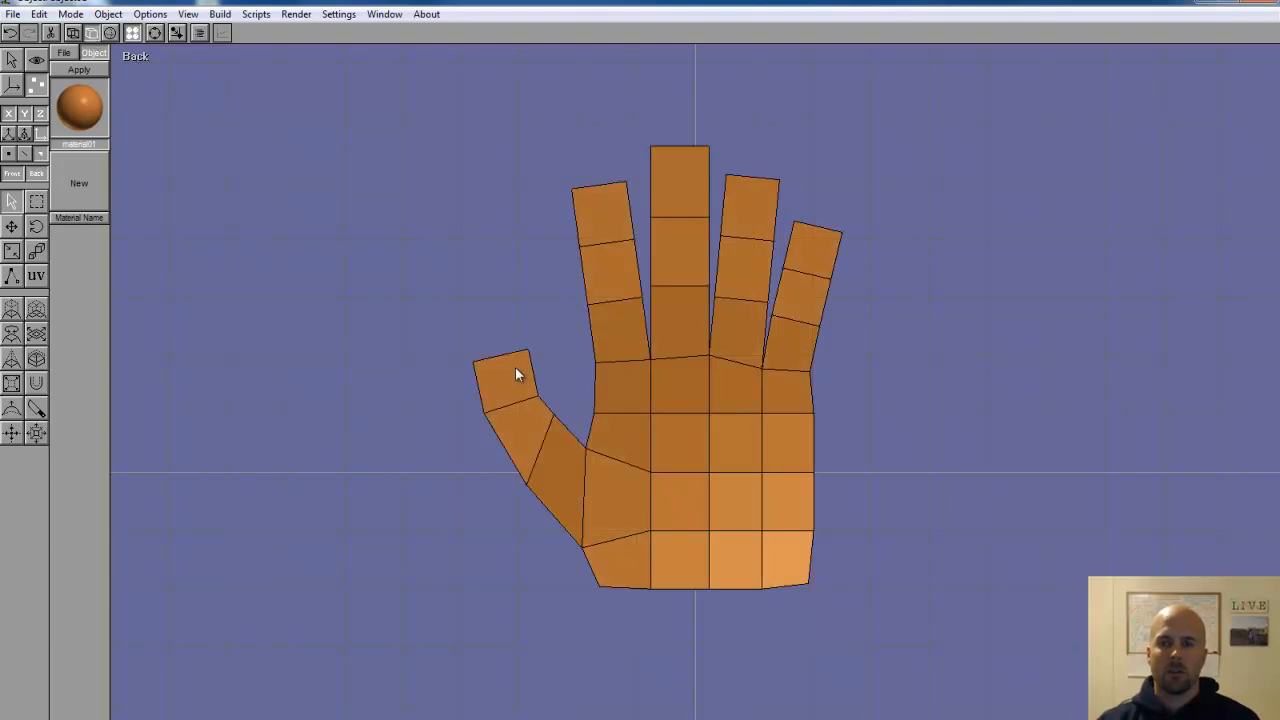
left_click(597, 238, "shift")
left_click(690, 190, "shift")
left_click(755, 210, "shift")
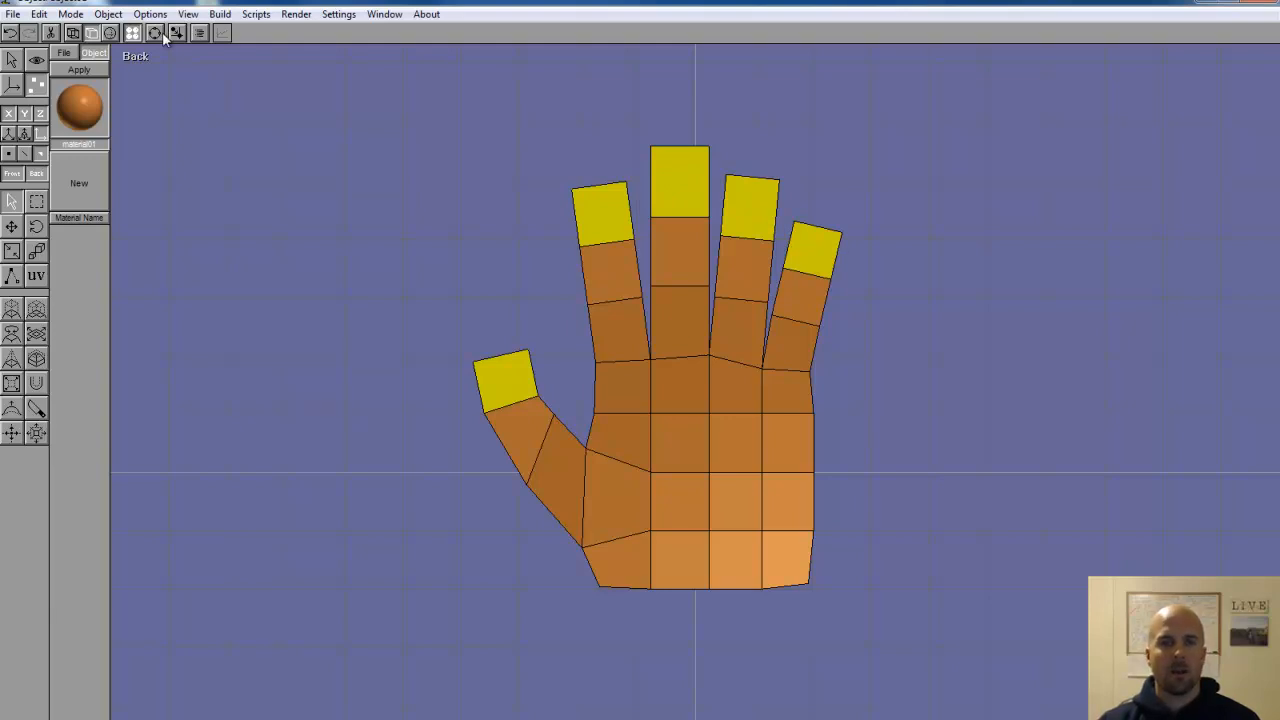
left_click(79, 182)
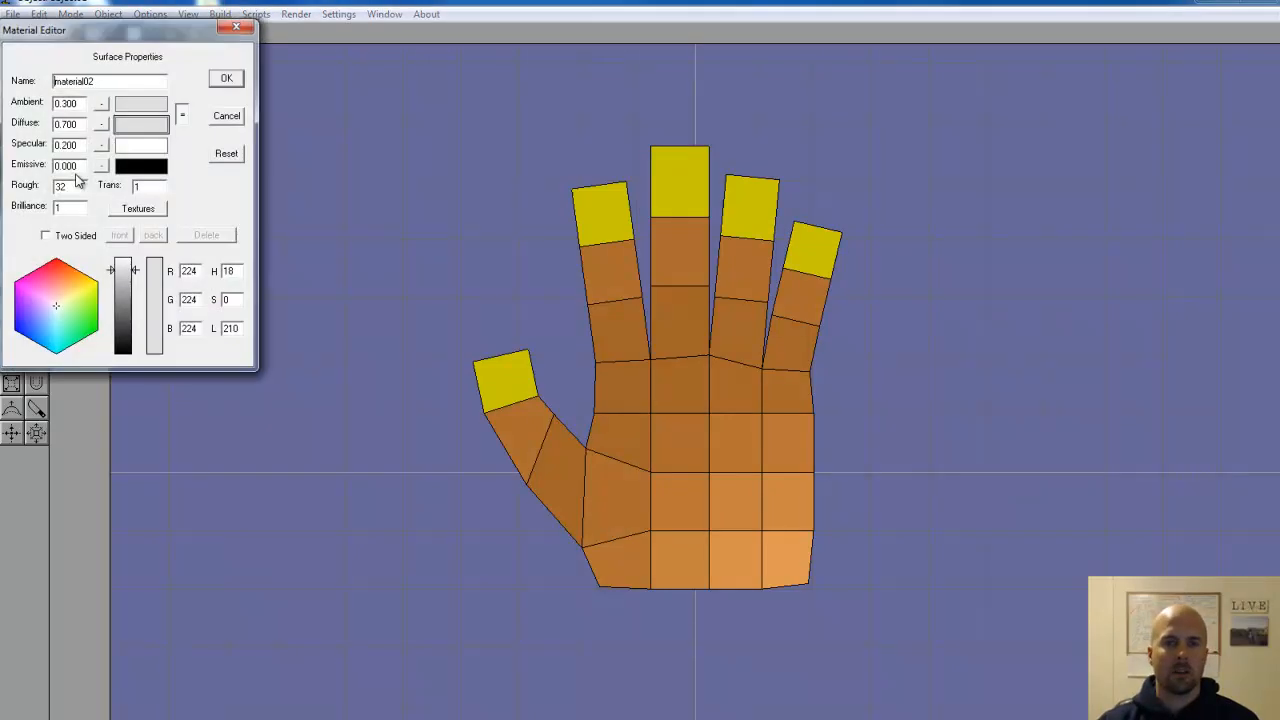
left_click(79, 274)
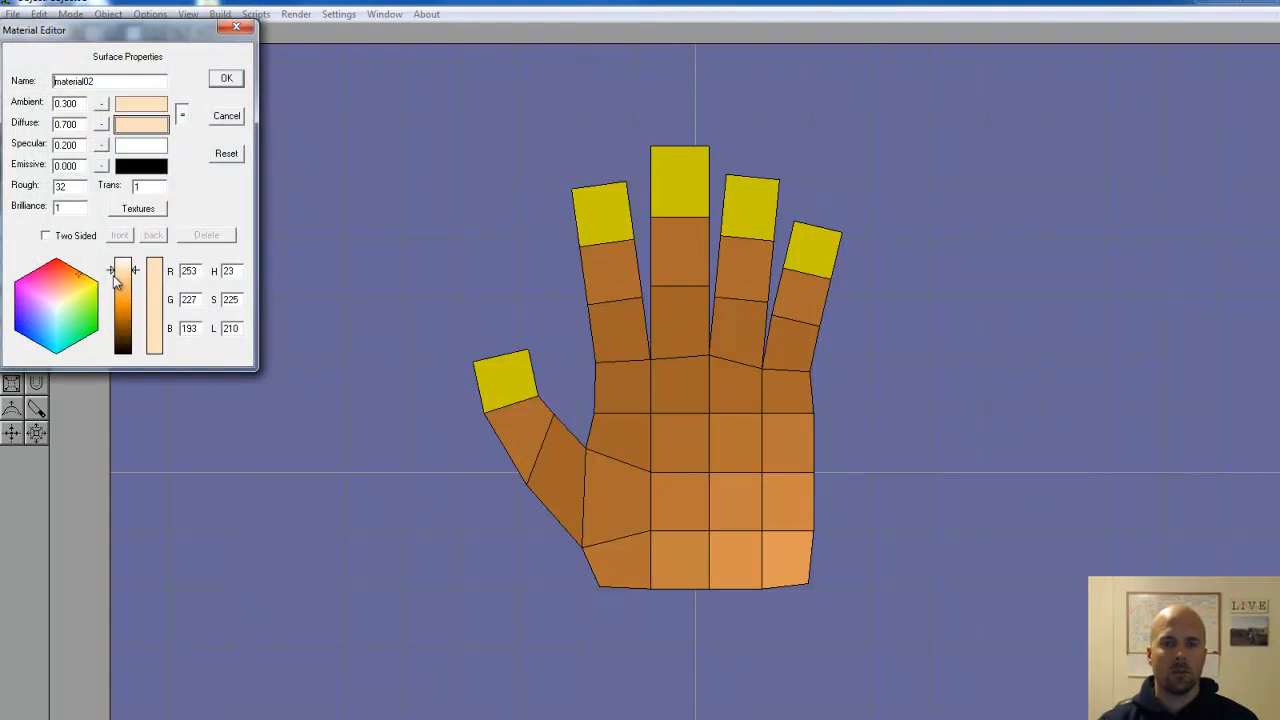
left_click(226, 80)
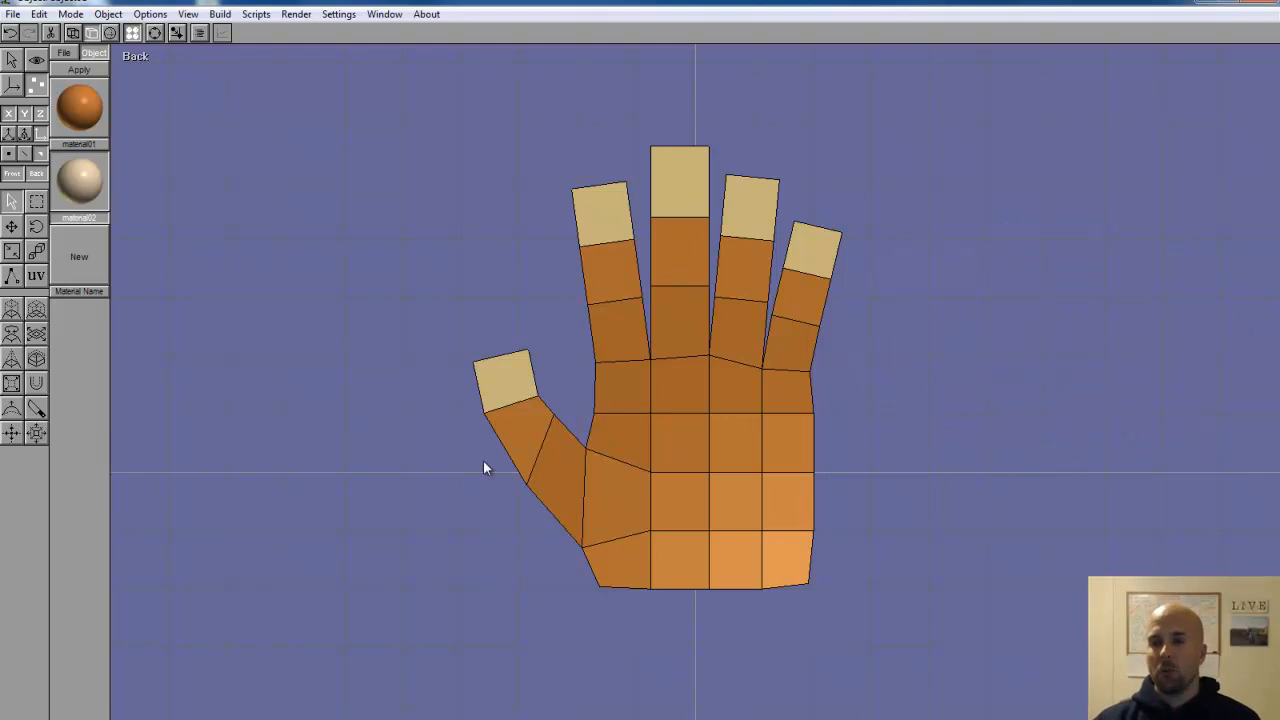
- Select the whole hand object and subdivide its faces twice, using a tension of 0 each time
left_click(221, 14)
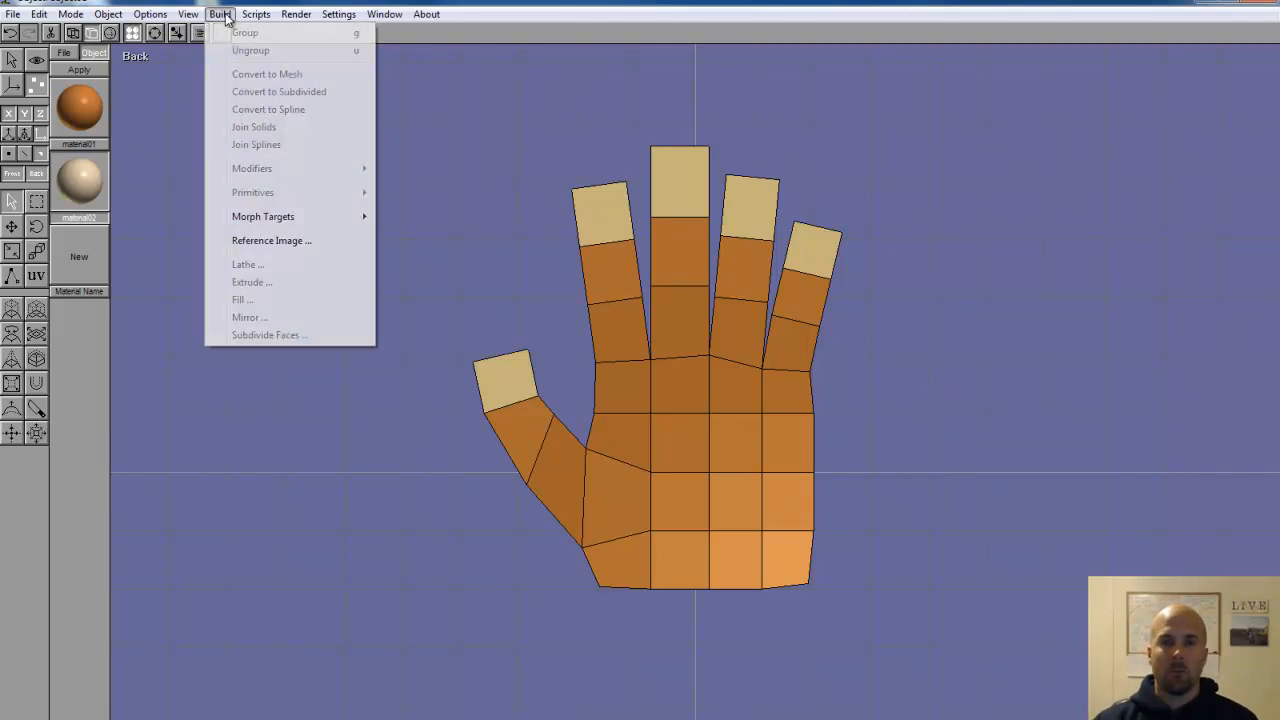
left_click(70, 14)
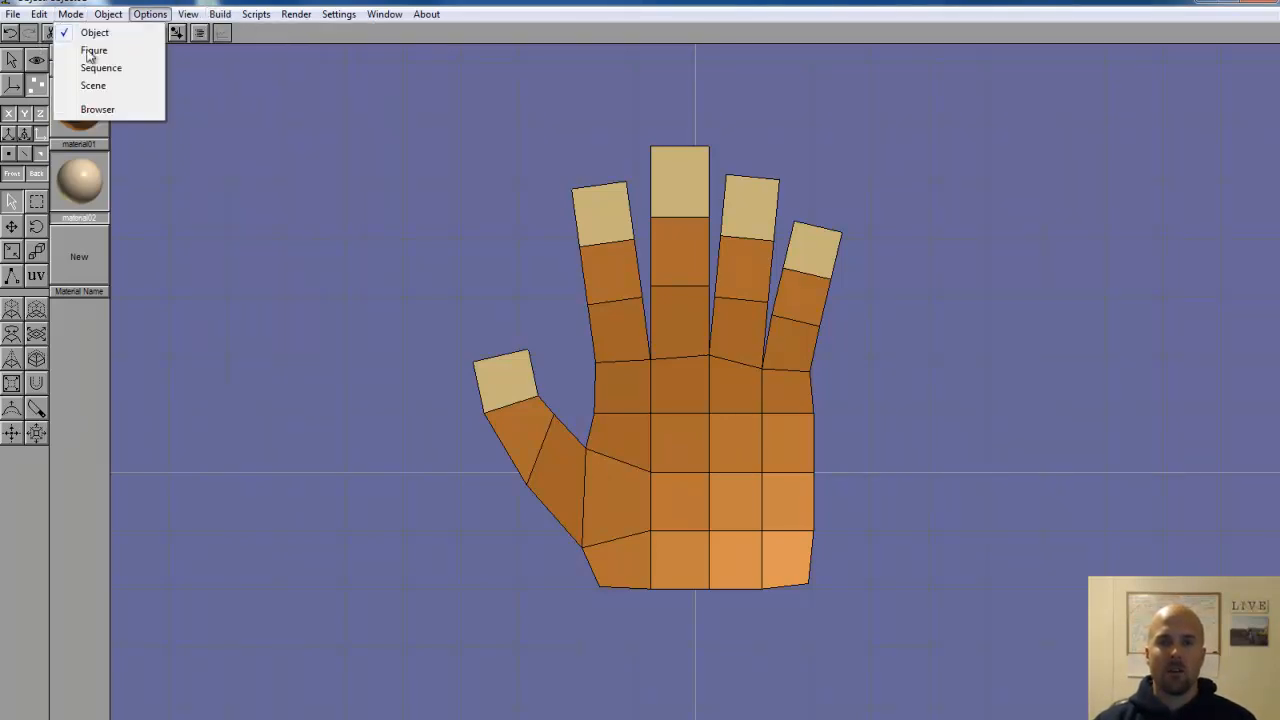
left_click(12, 61)
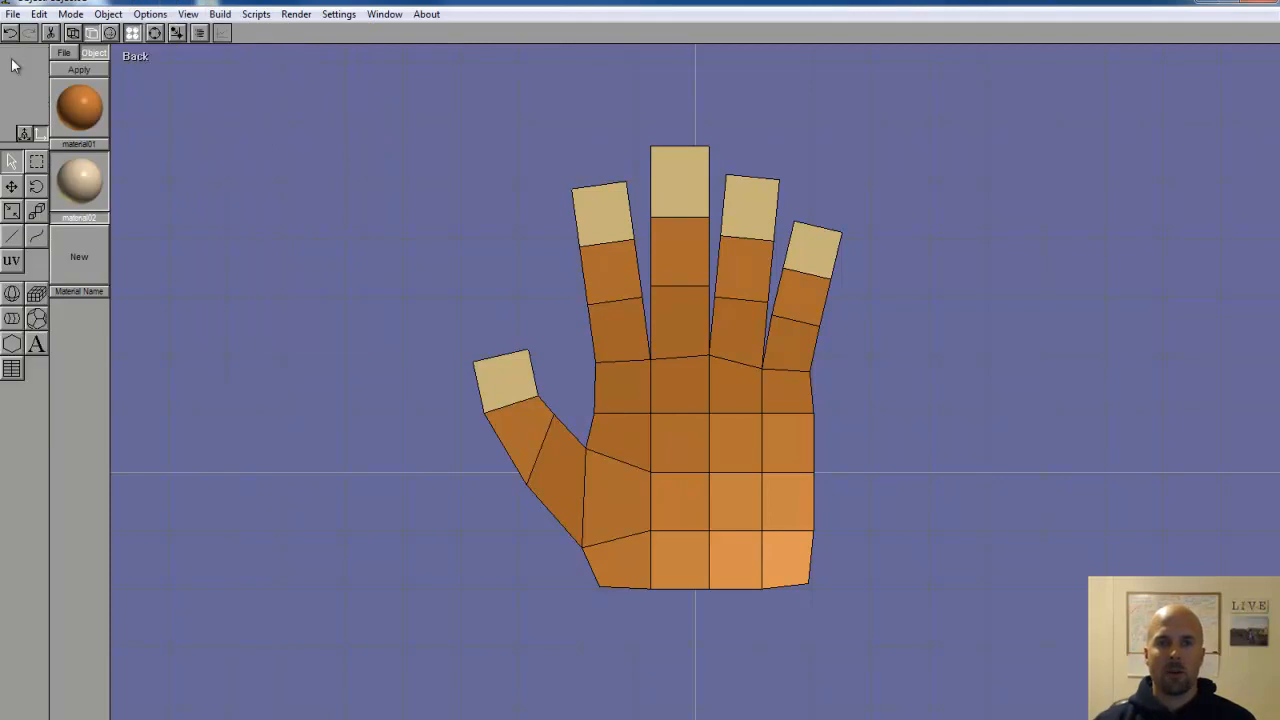
left_click(693, 328)
left_click(221, 14)
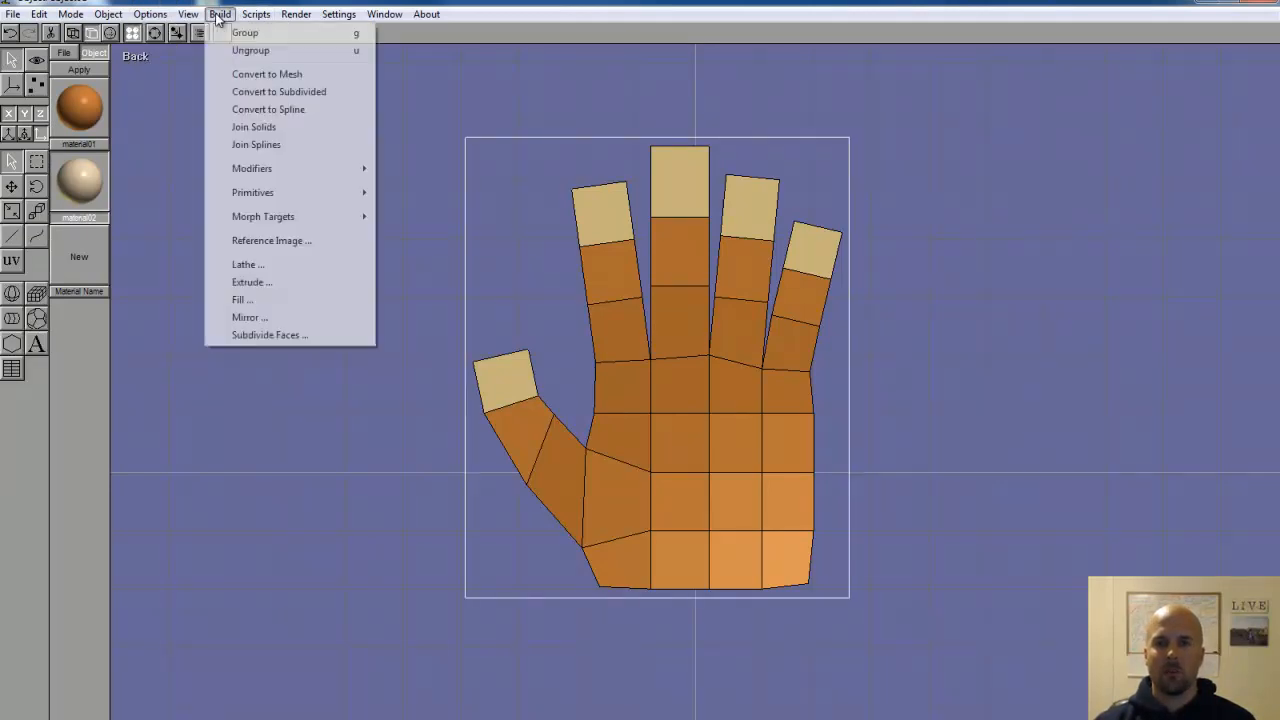
left_click(279, 336)
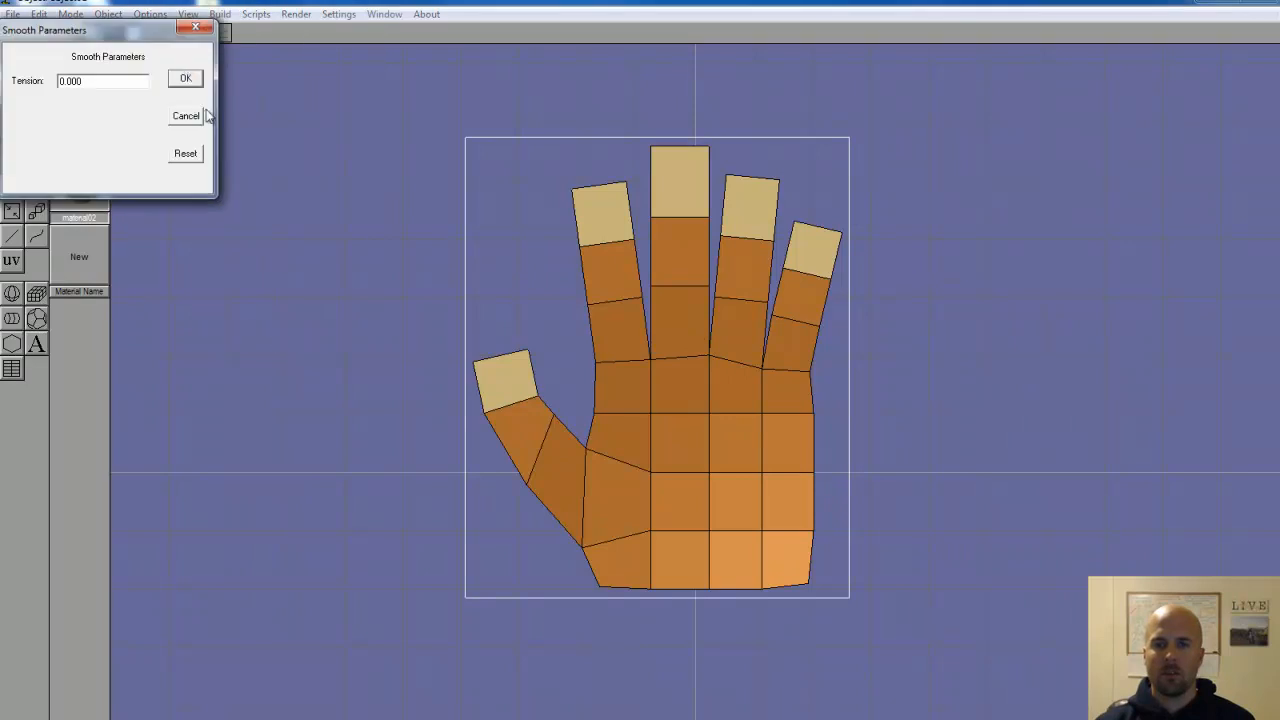
left_click(184, 80)
left_click(221, 14)
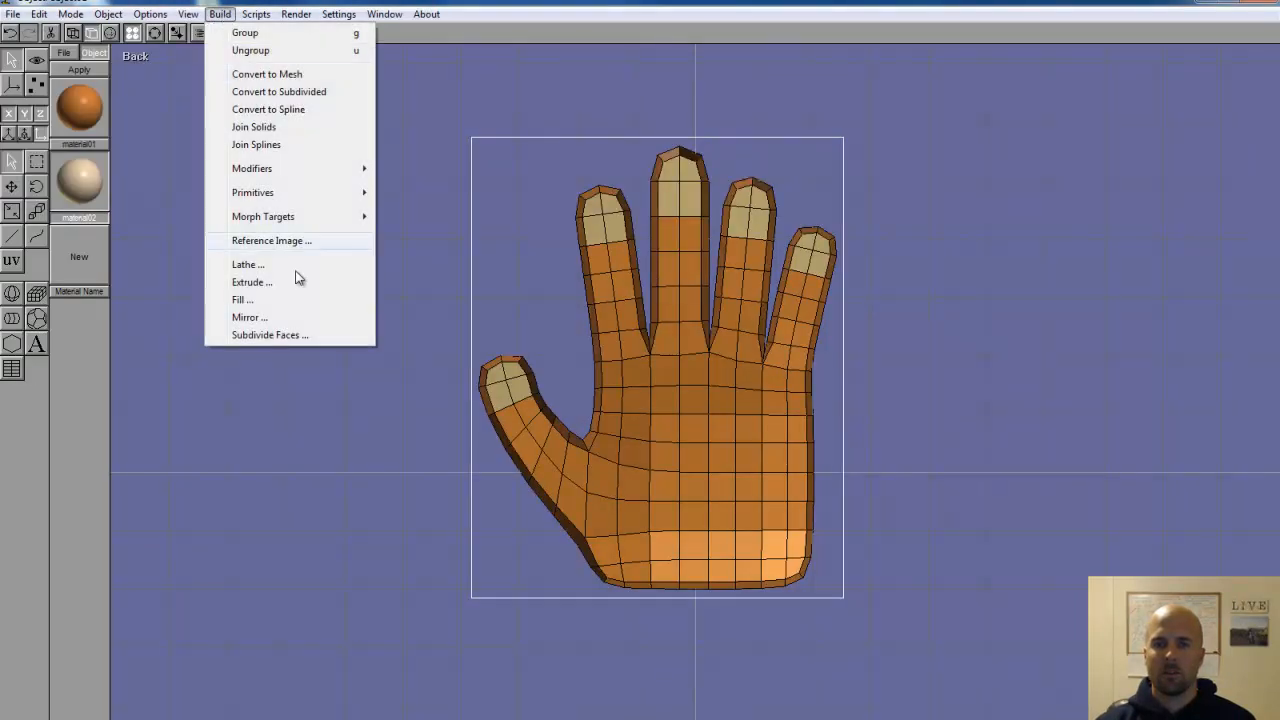
left_click(292, 337)
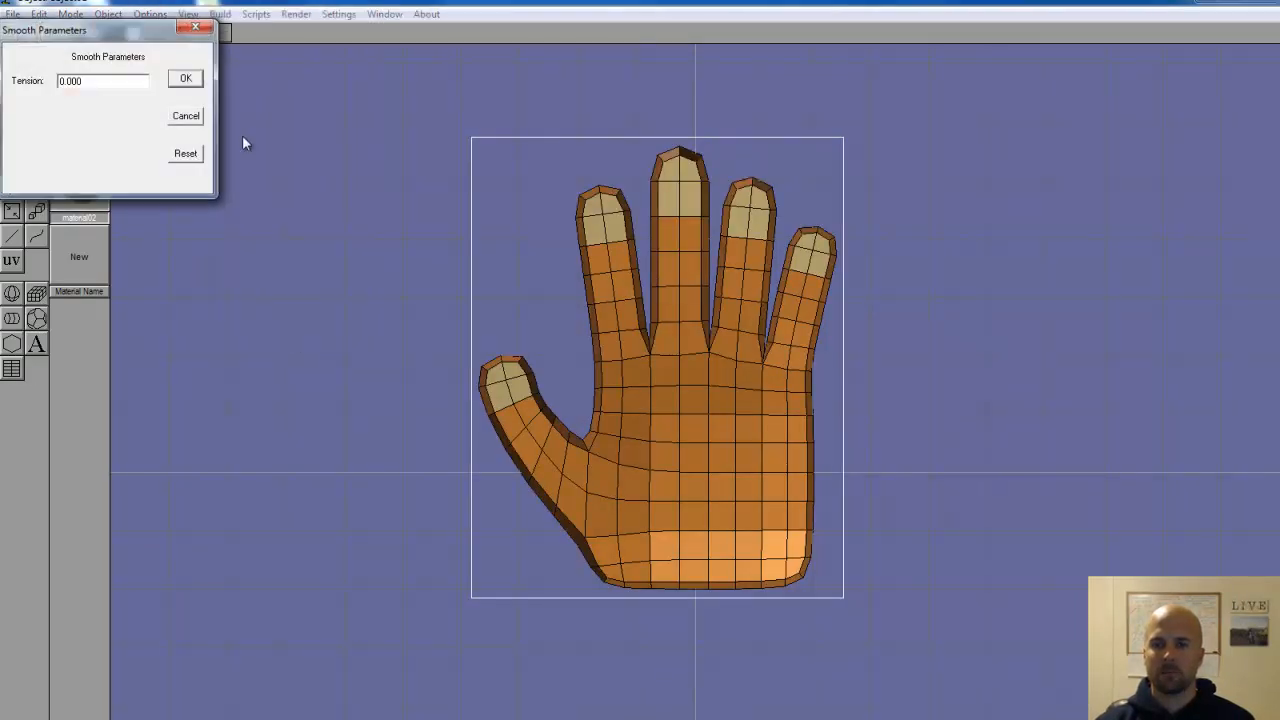
left_click(185, 79)
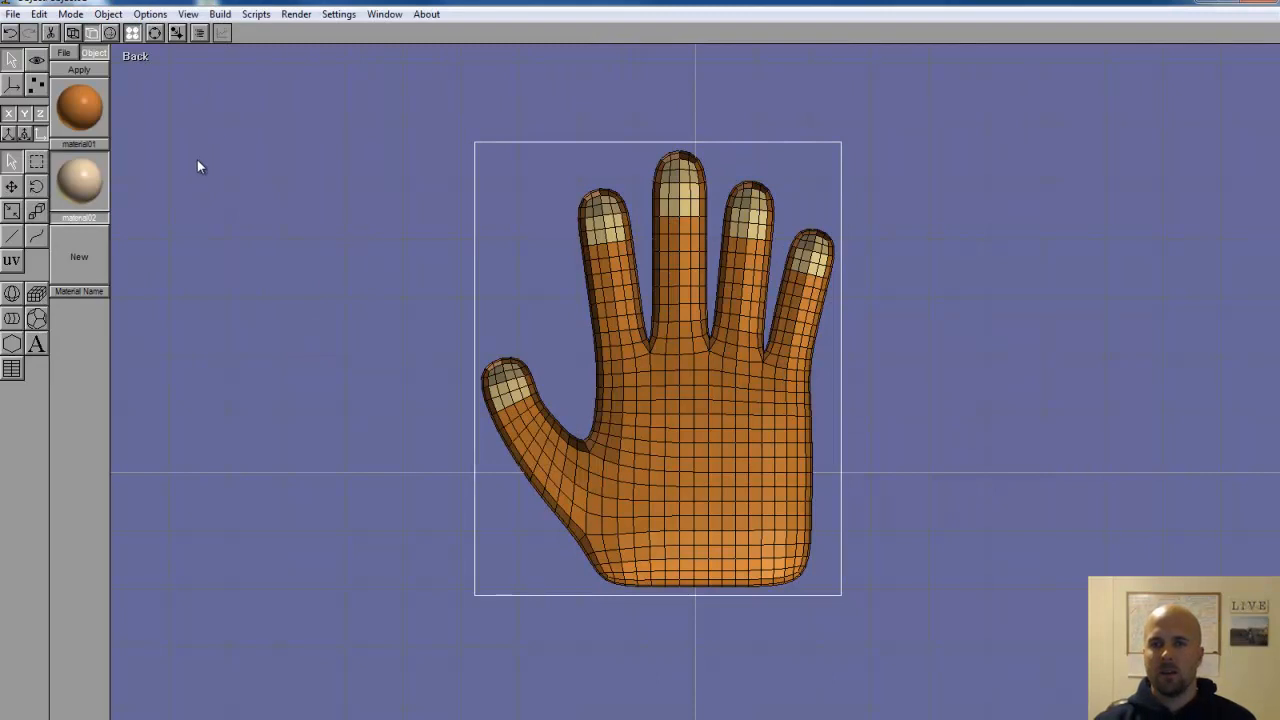
- Display the subdivided hand smoothly shaded, examine its back and nails from an angle, and return to the front view
left_click(110, 32)
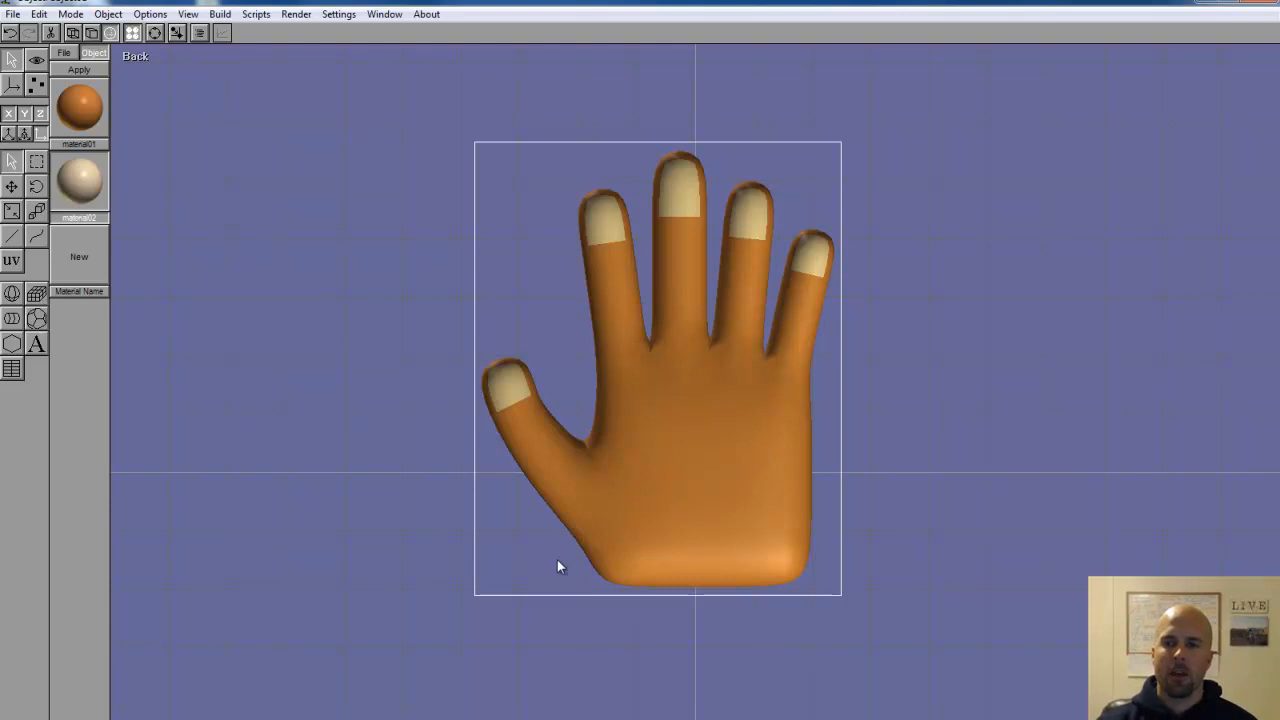
left_click(155, 33)
left_click_drag(722, 418, 670, 400)
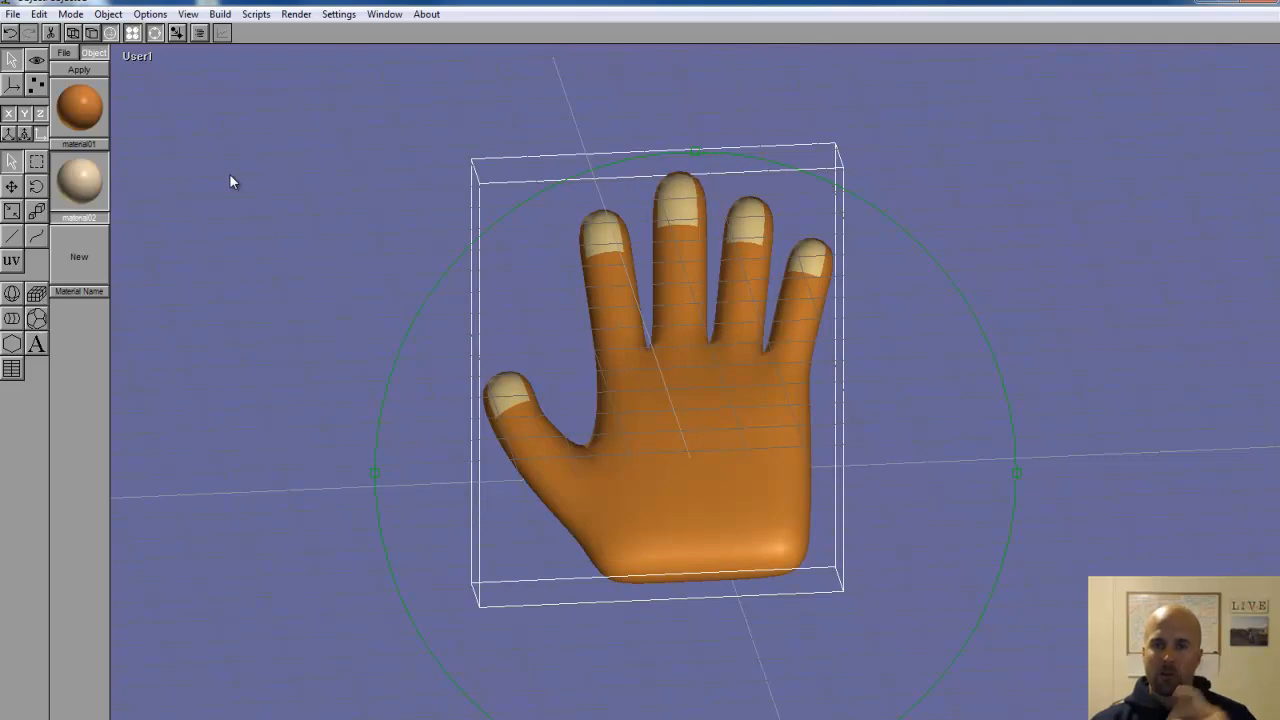
left_click(138, 56)
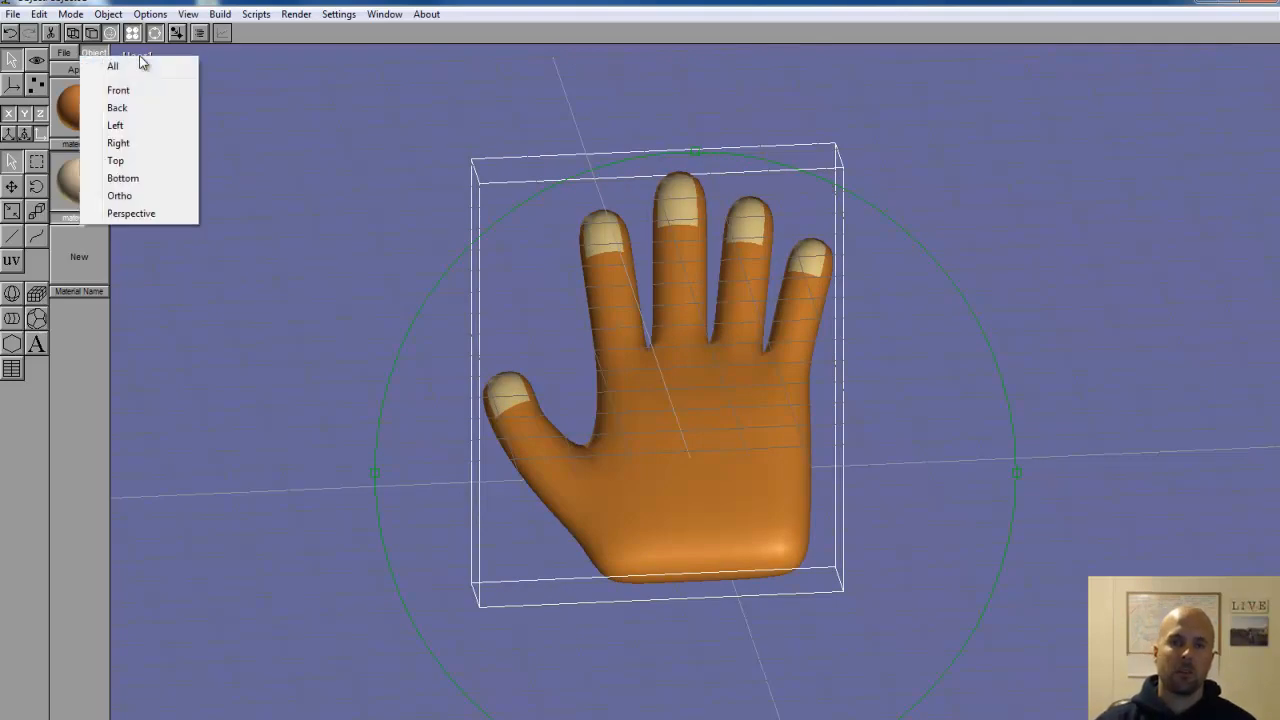
left_click(132, 90)
left_click(155, 35)
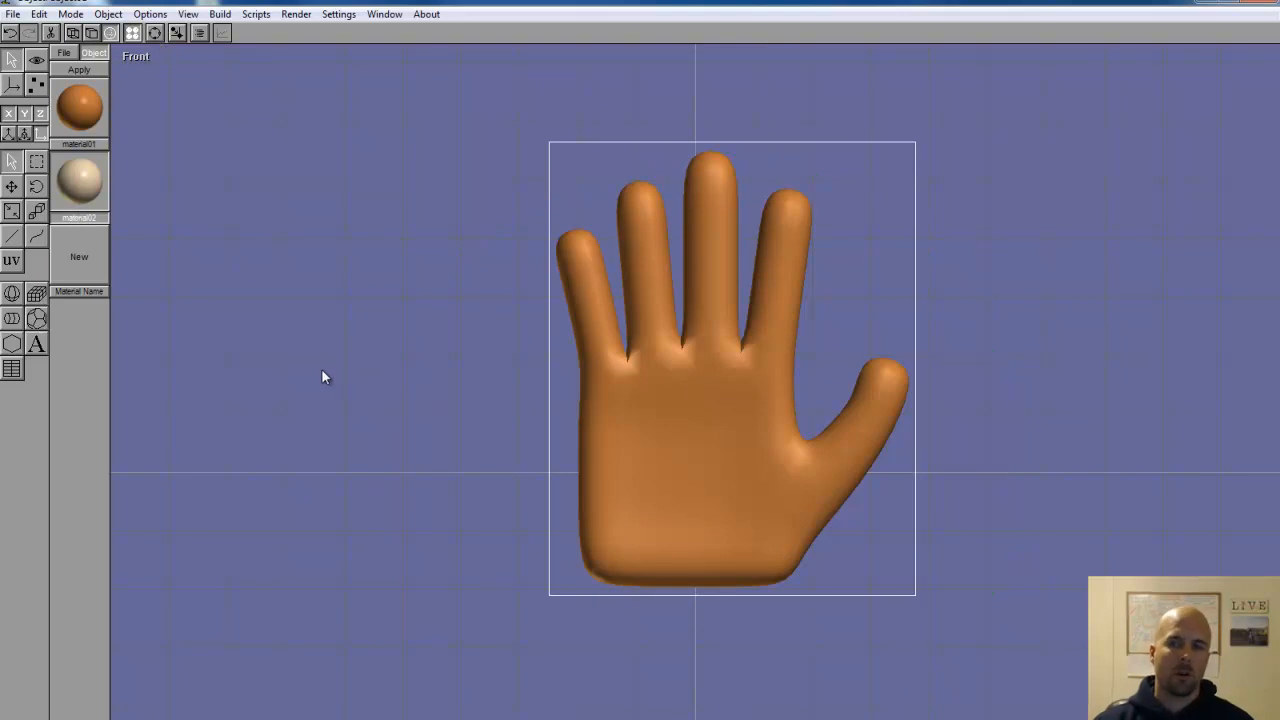
- Draw a modifier cage along the index finger from its base to past its tip and make it a bend modifier
left_click(12, 372)
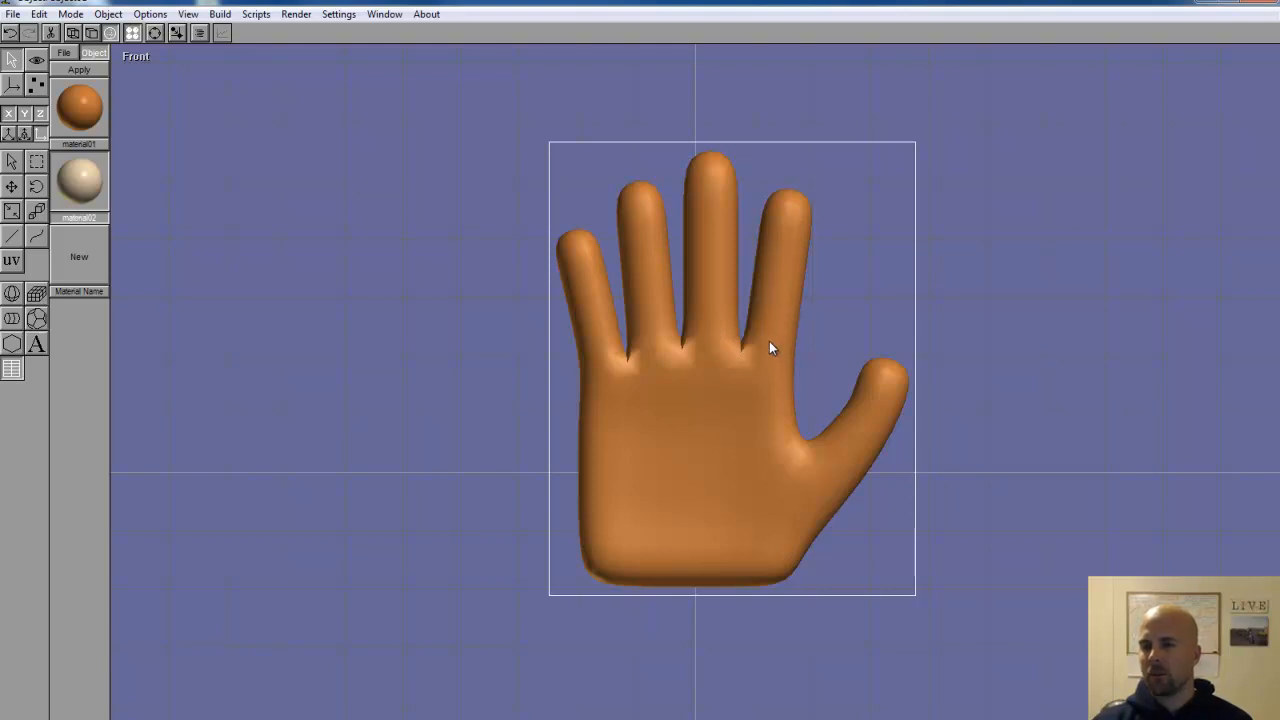
left_click_drag(786, 266, 791, 190)
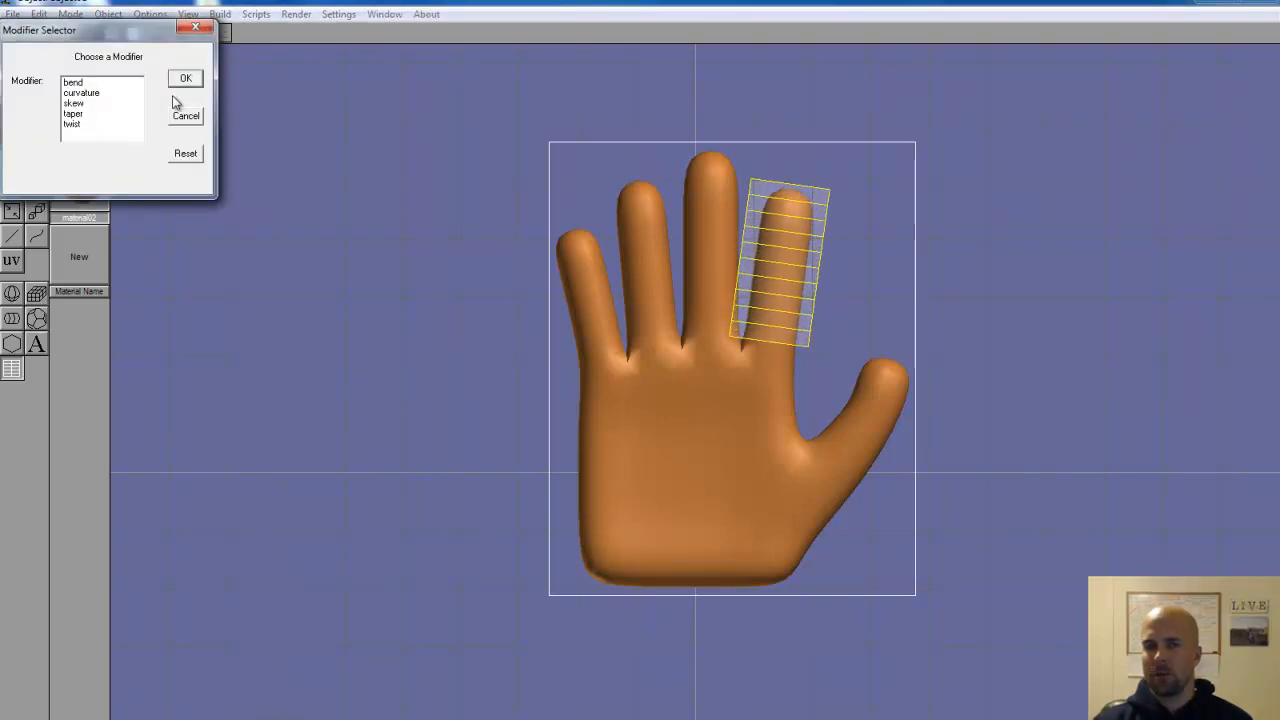
left_click(86, 83)
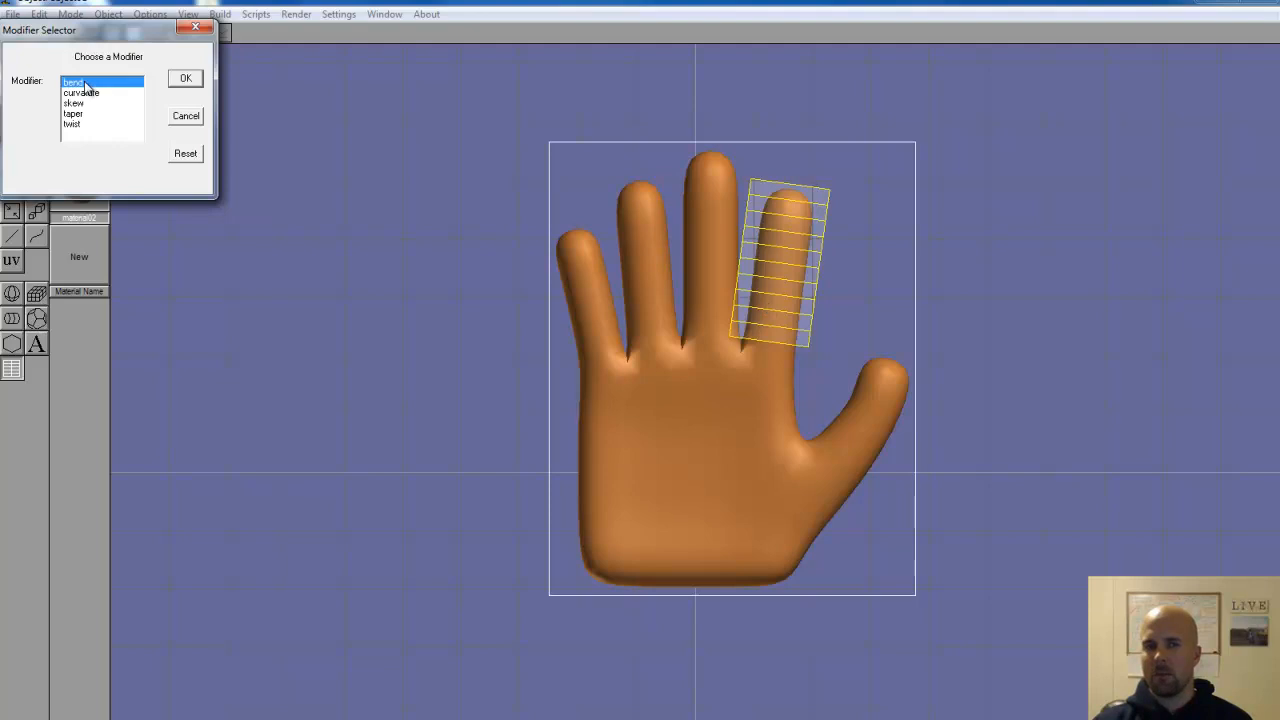
left_click(185, 79)
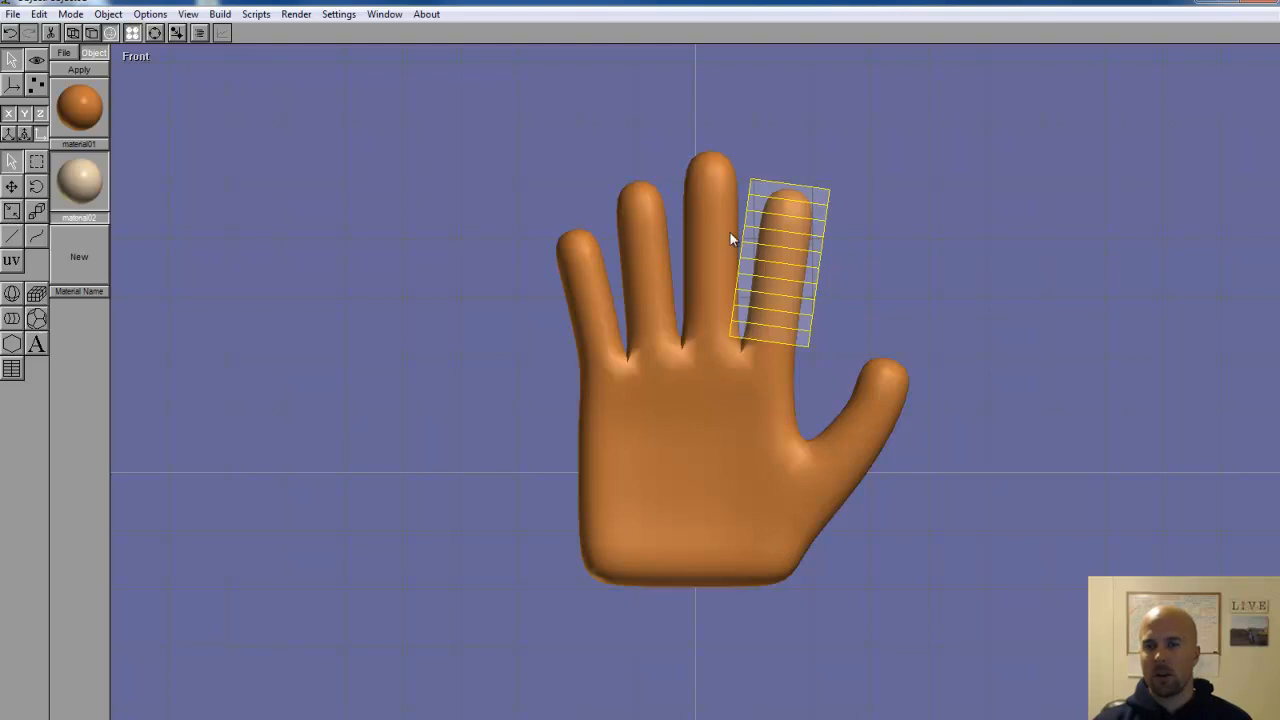
- Try a bend angle of 90 on the index finger's modifier, and undo that change
double_click(750, 277)
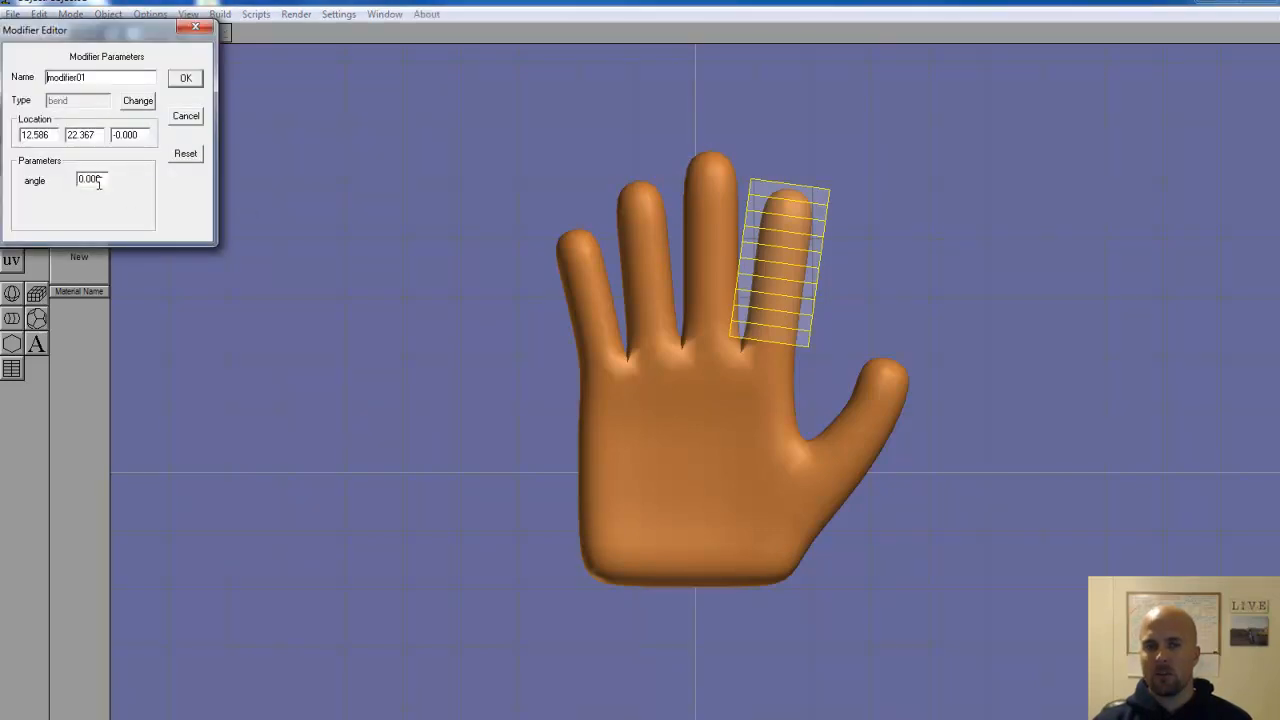
left_click_drag(103, 180, 42, 187)
type("90")
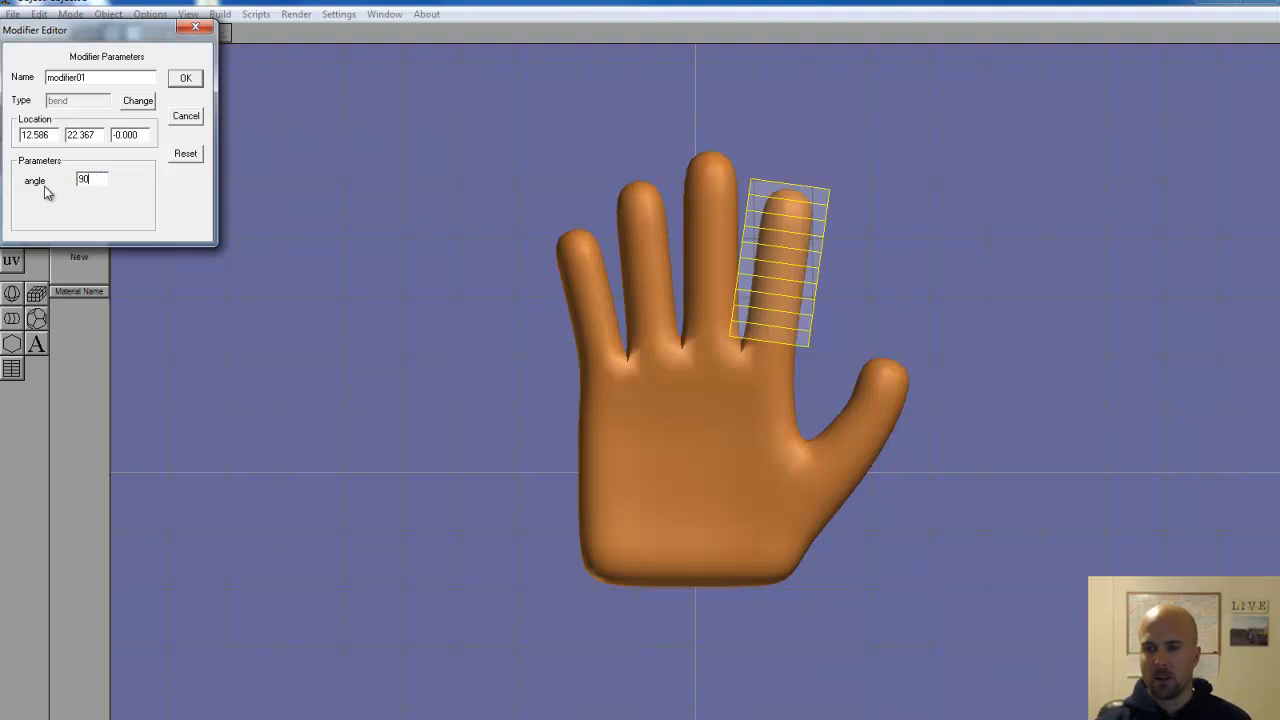
left_click(184, 80)
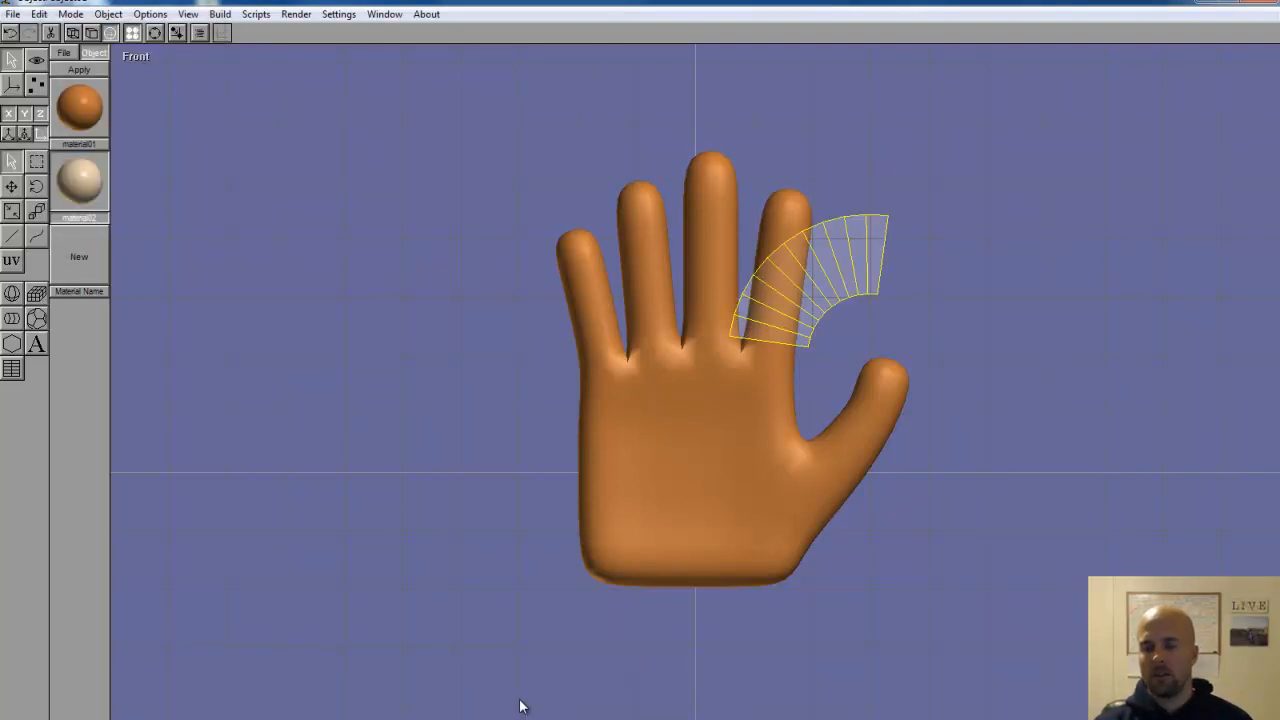
left_click(8, 34)
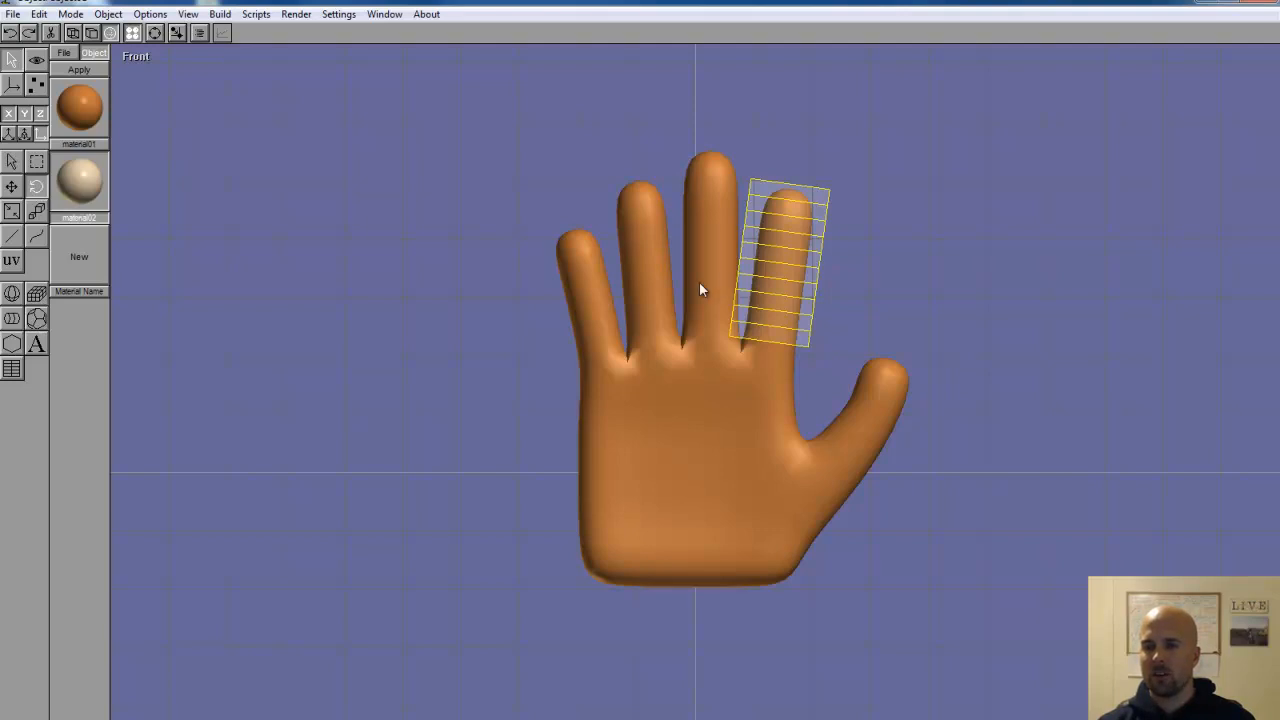
- Rotate the index finger's modifier cage in the front and top views, turning it a quarter turn about the finger's length
left_click_drag(712, 270, 834, 291)
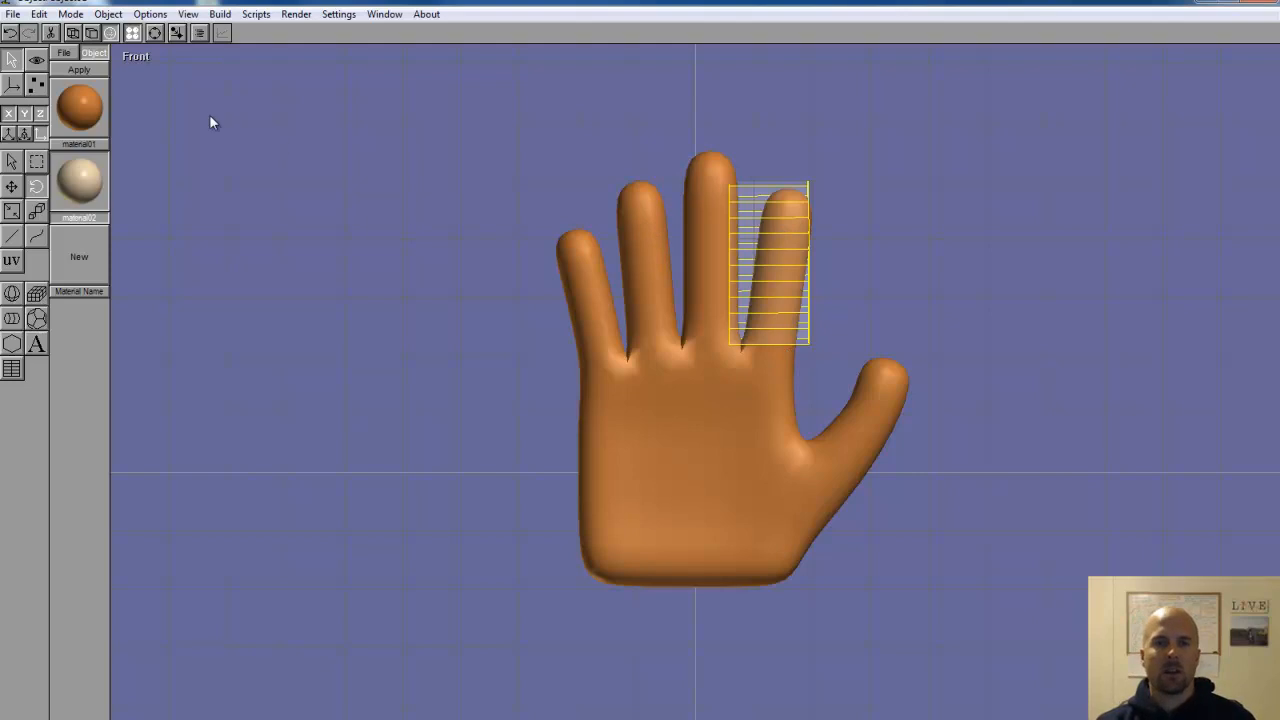
left_click(149, 55)
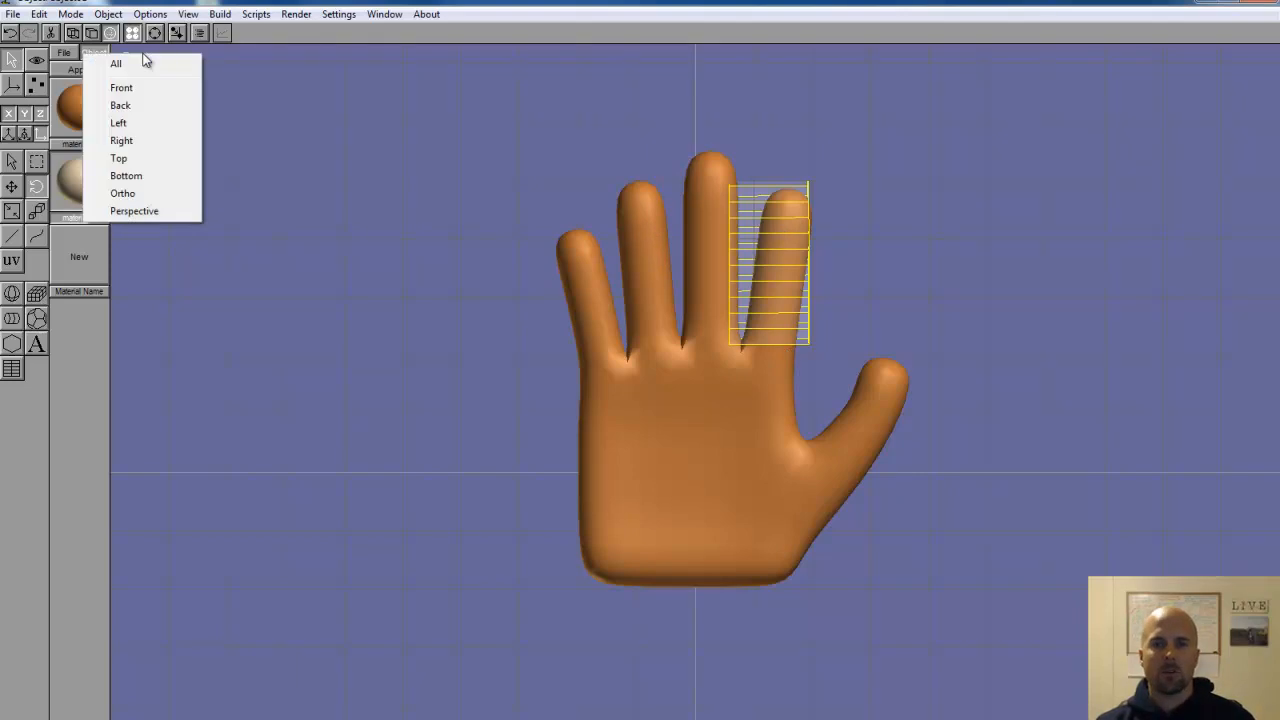
left_click(135, 158)
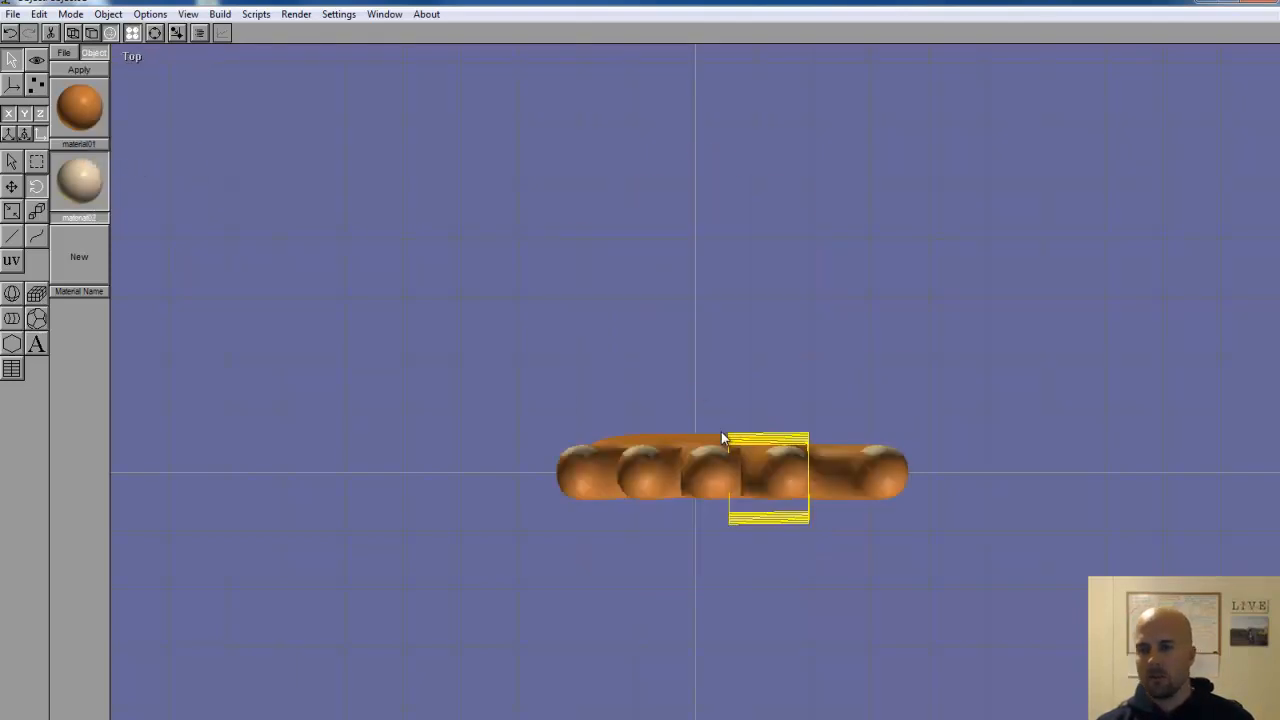
left_click_drag(772, 449, 786, 443)
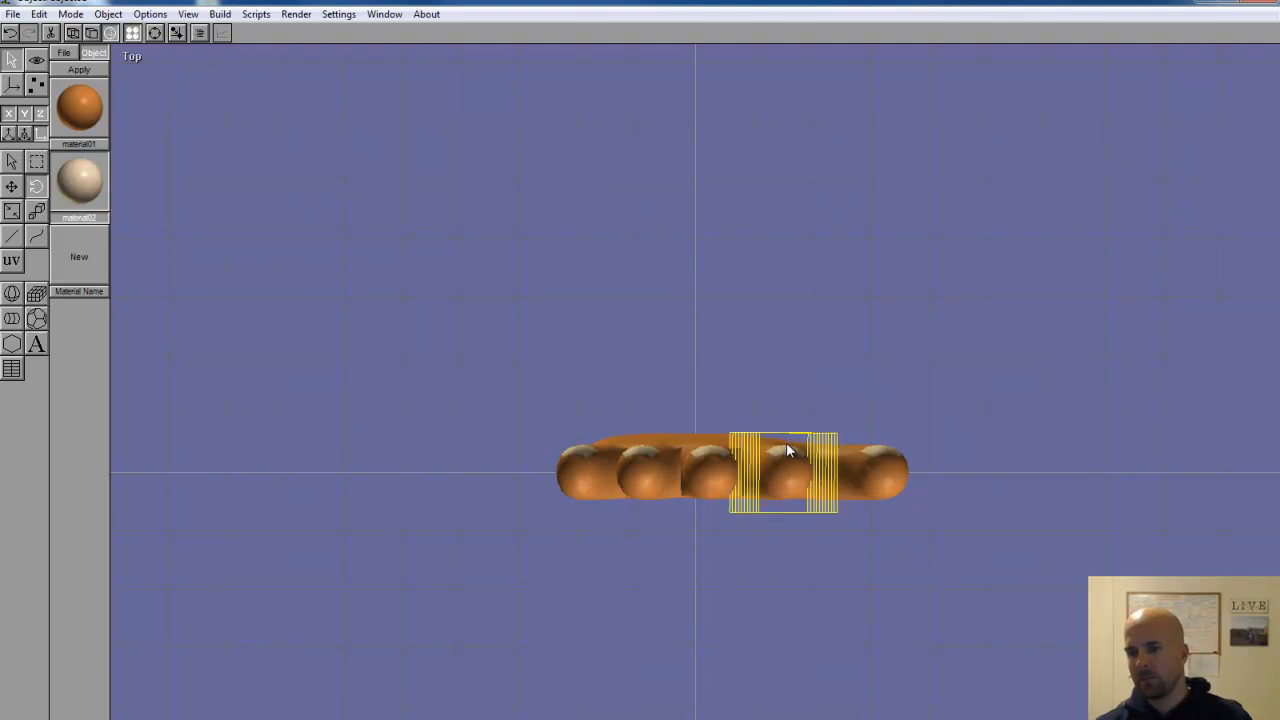
left_click(133, 57)
left_click(123, 91)
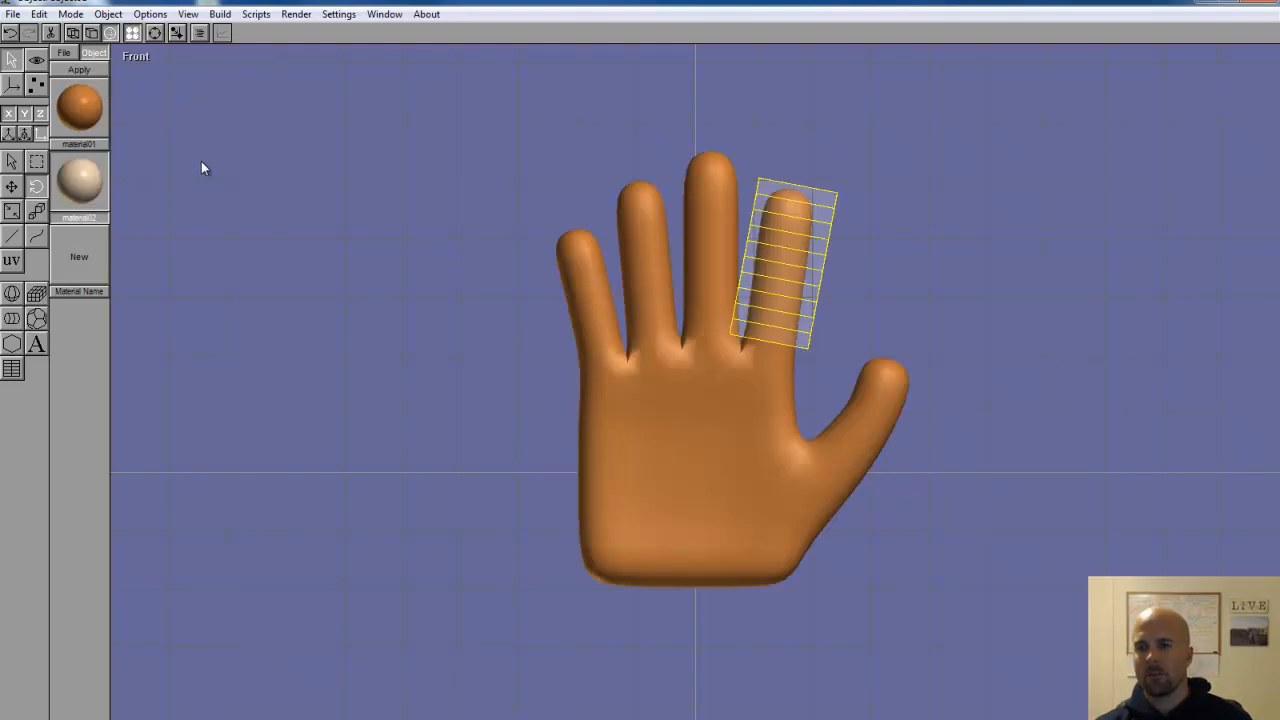
- Fine-tune the modifier cage's rotation from above so its tilt follows the index finger in the front view
left_click(133, 57)
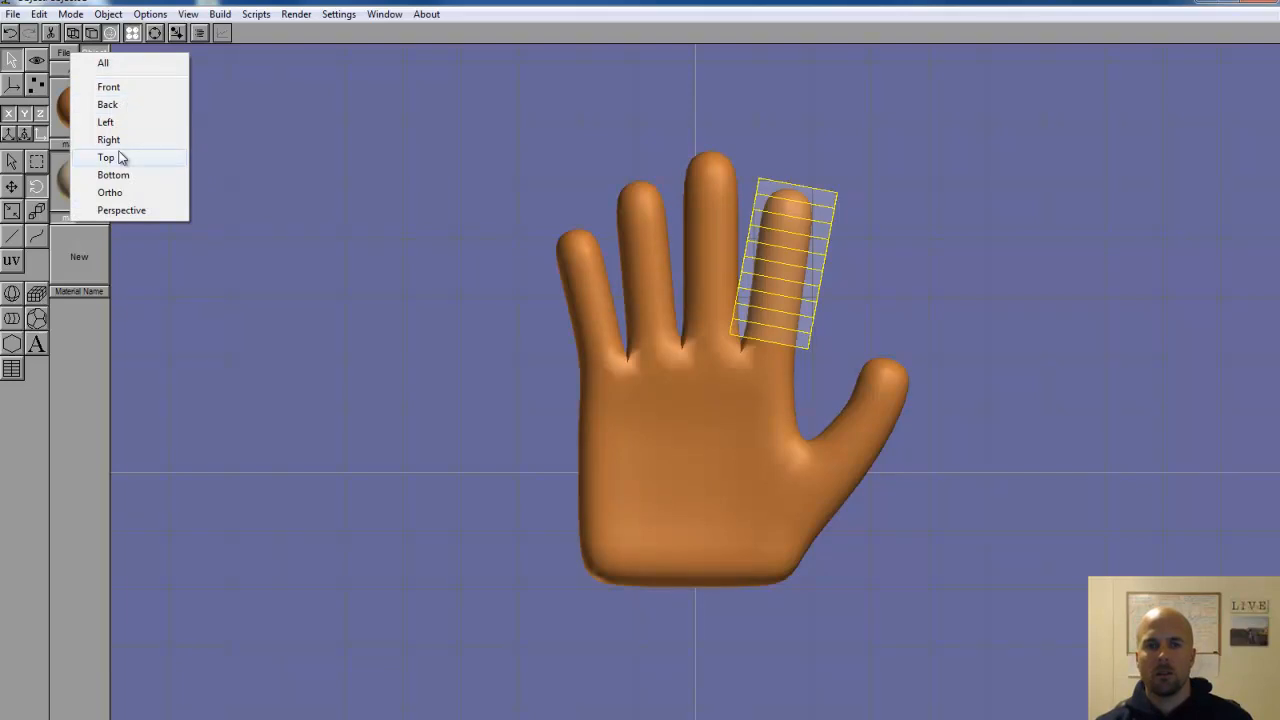
left_click(118, 157)
left_click_drag(777, 463, 774, 463)
left_click(133, 57)
left_click(131, 89)
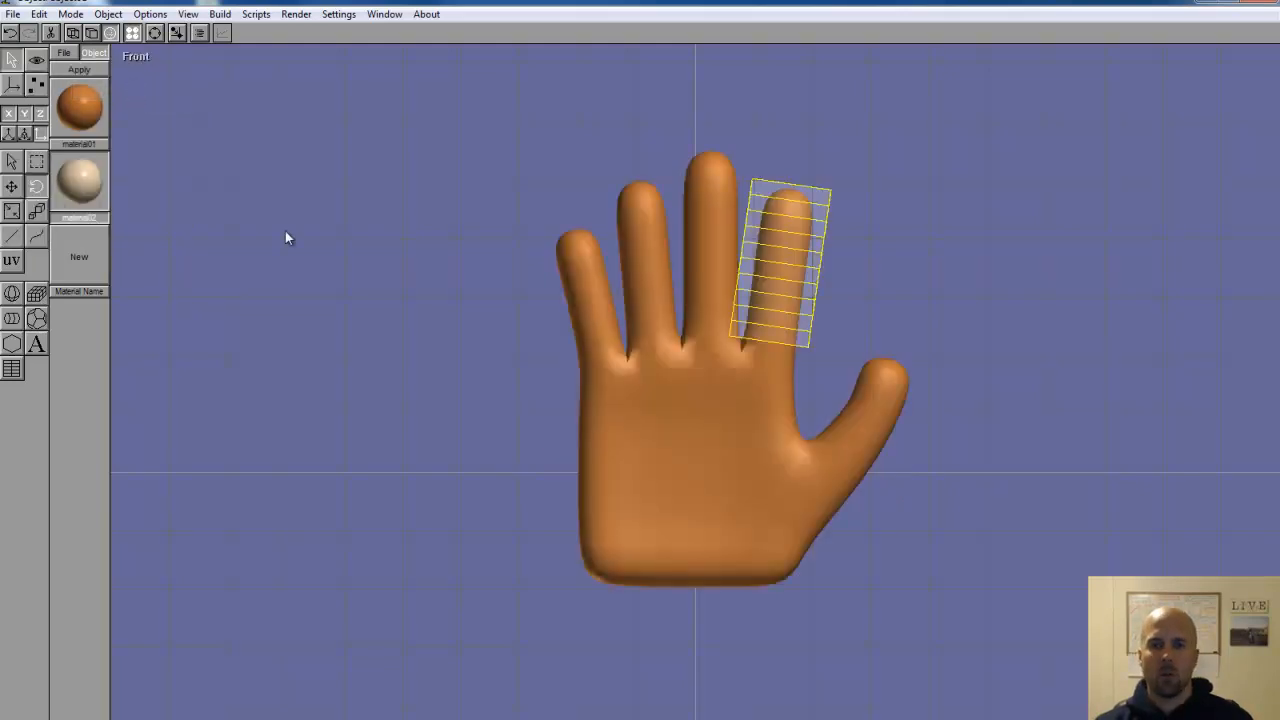
- Scale the modifier cage down to fit closely around the index finger and nudge it slightly up and to the right
left_click(11, 211)
left_click_drag(821, 277, 781, 285)
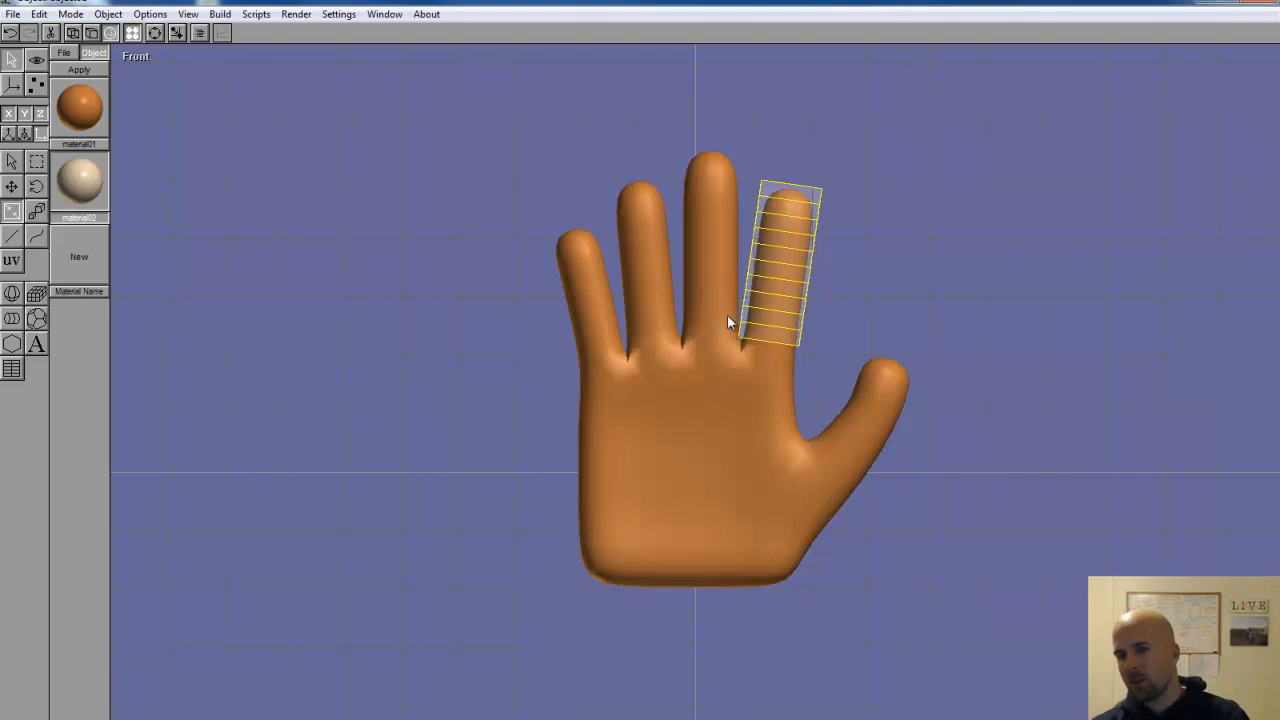
left_click(12, 187)
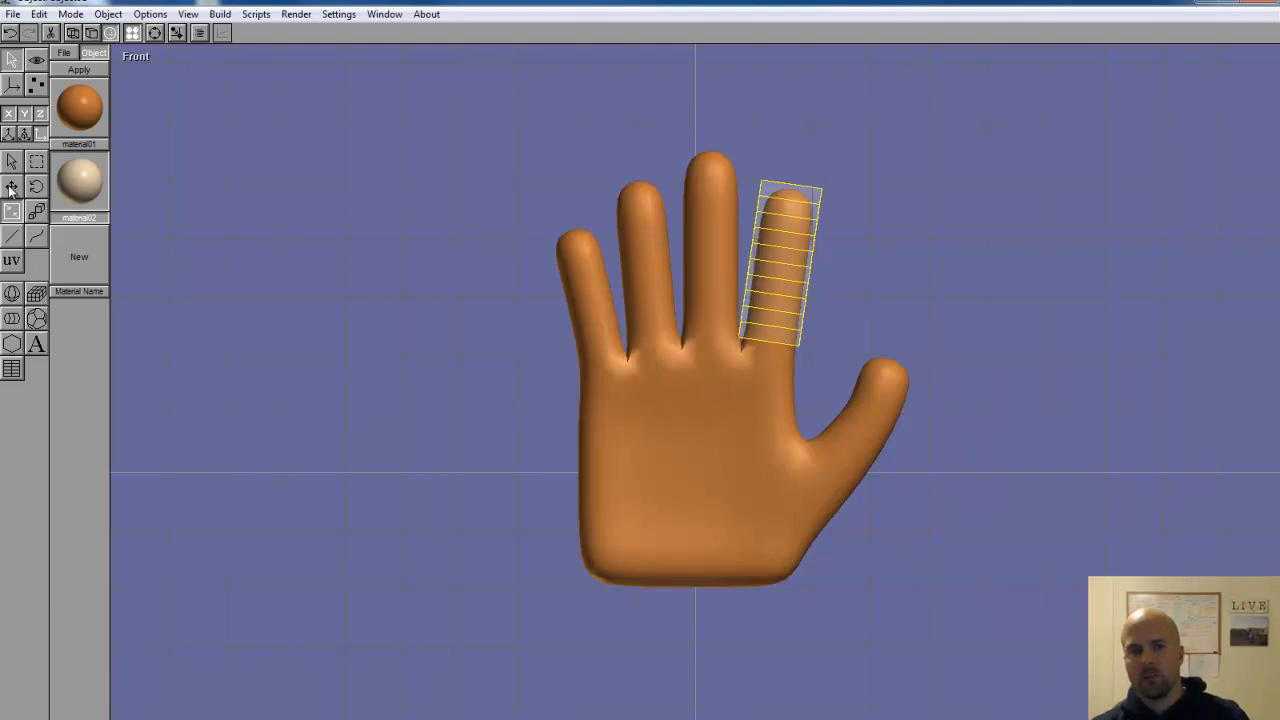
key("Right")
key("Up")
key("Up")
key("Up")
key("Right")
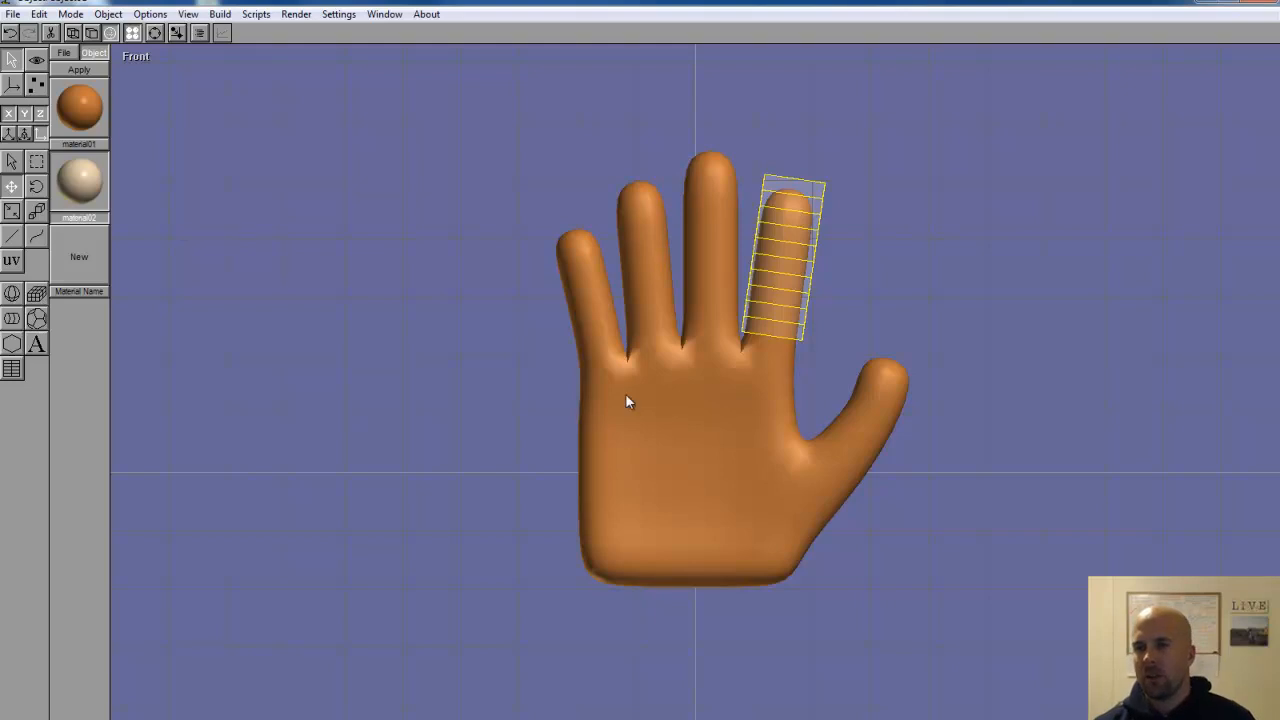
left_click(141, 58)
left_click(120, 165)
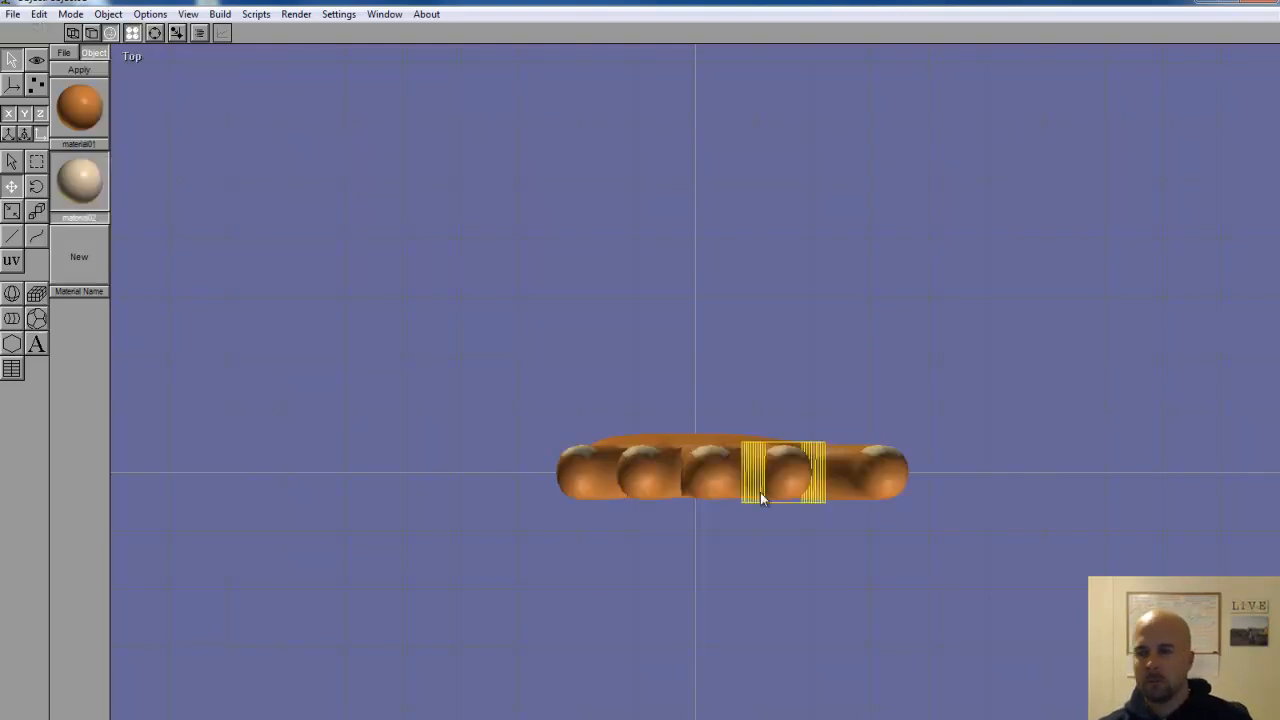
left_click(155, 33)
left_click_drag(648, 449, 602, 459)
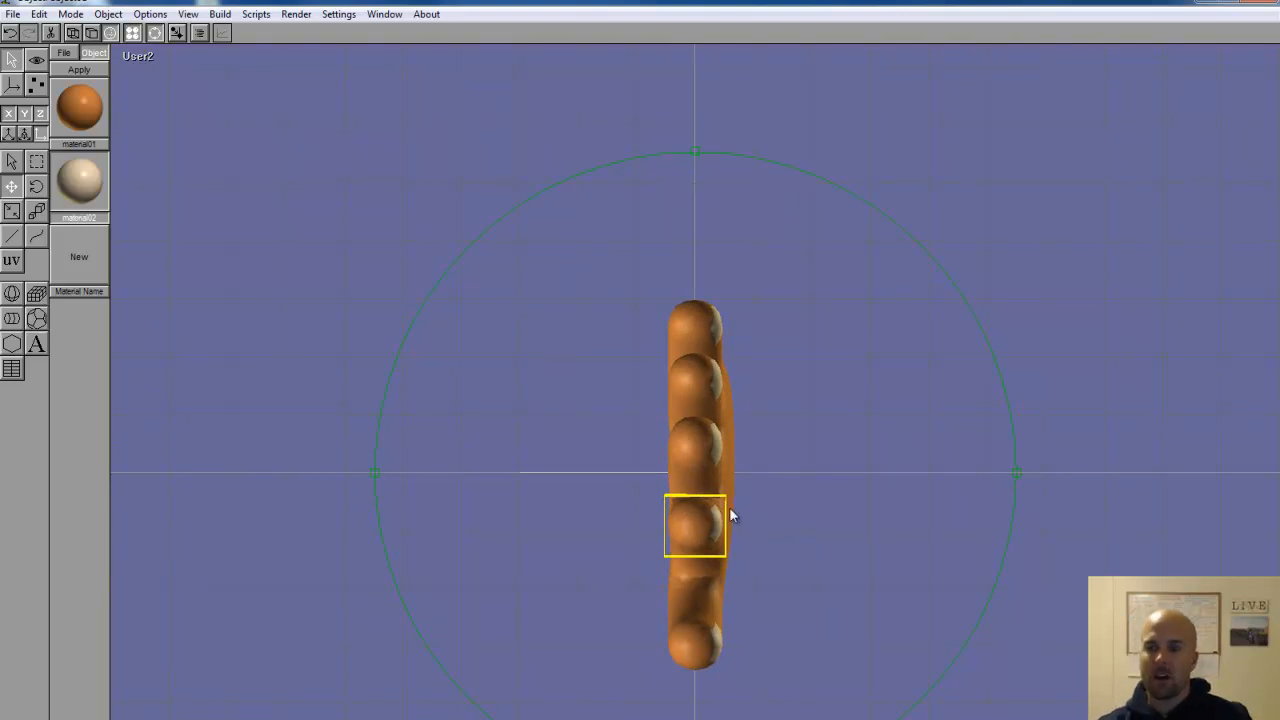
left_click(135, 56)
left_click(125, 87)
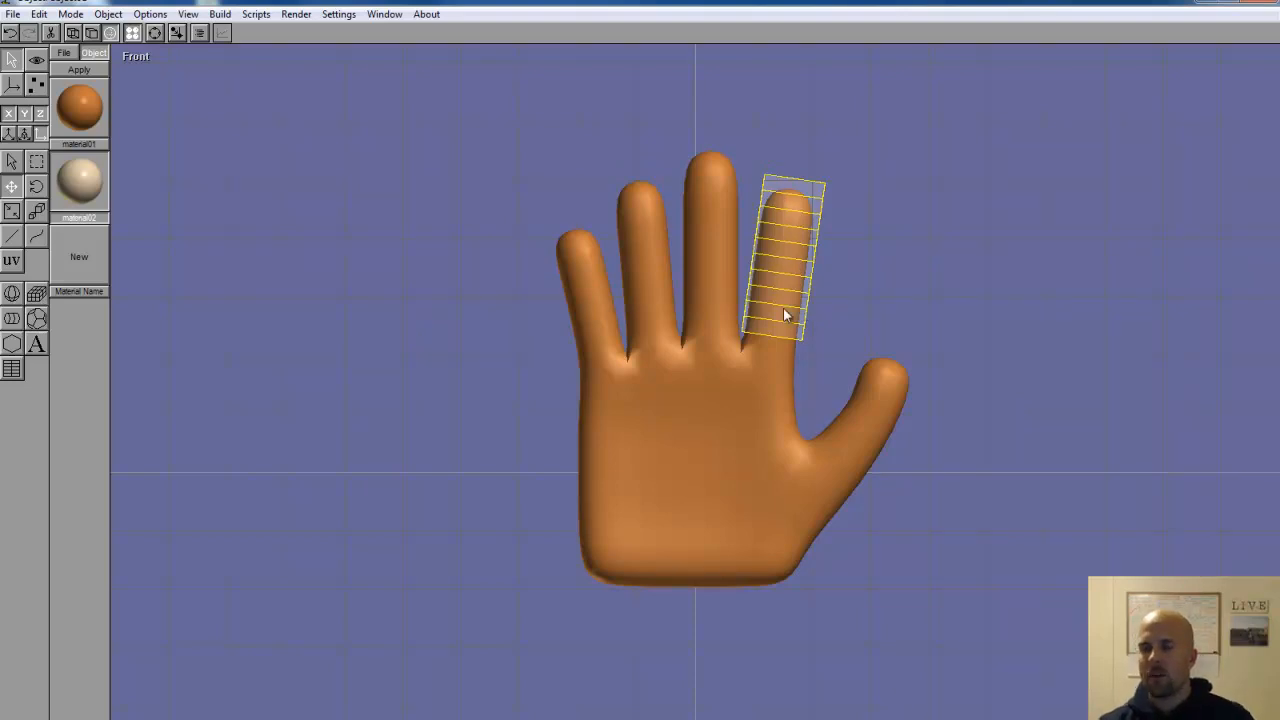
- Select the hand together with the index finger's modifier and bind the two
left_click(12, 163)
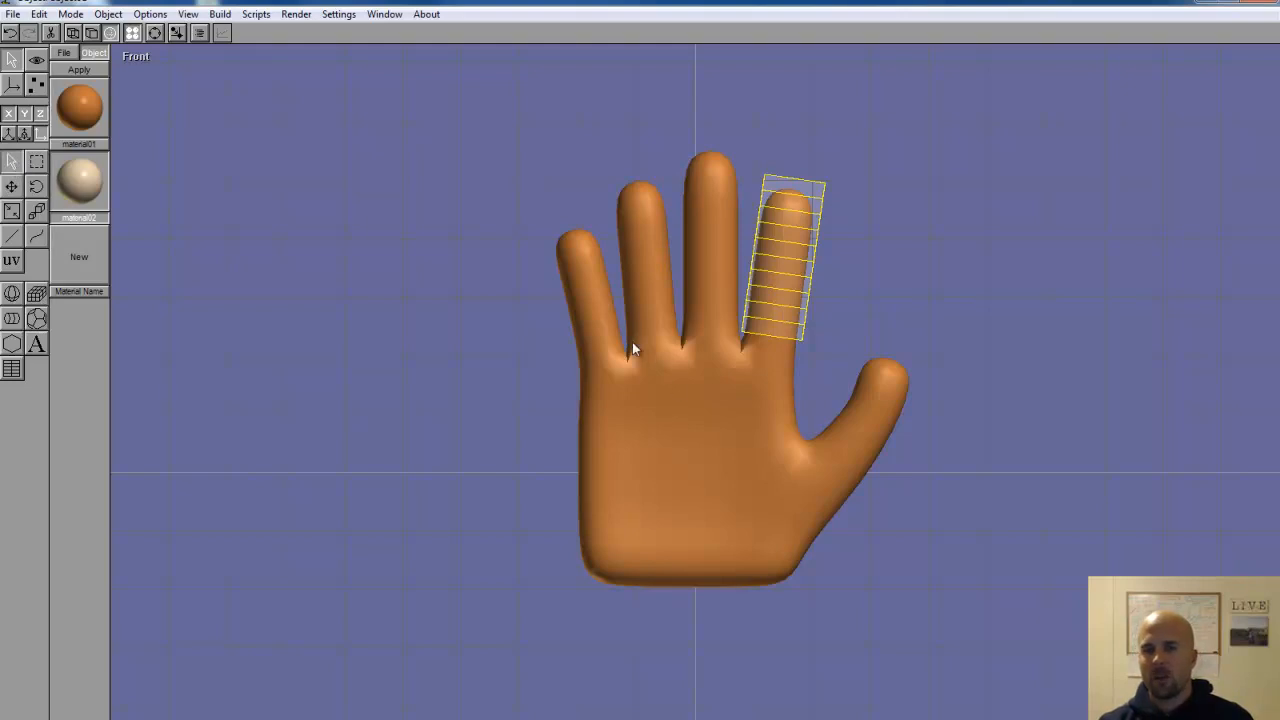
left_click(673, 383)
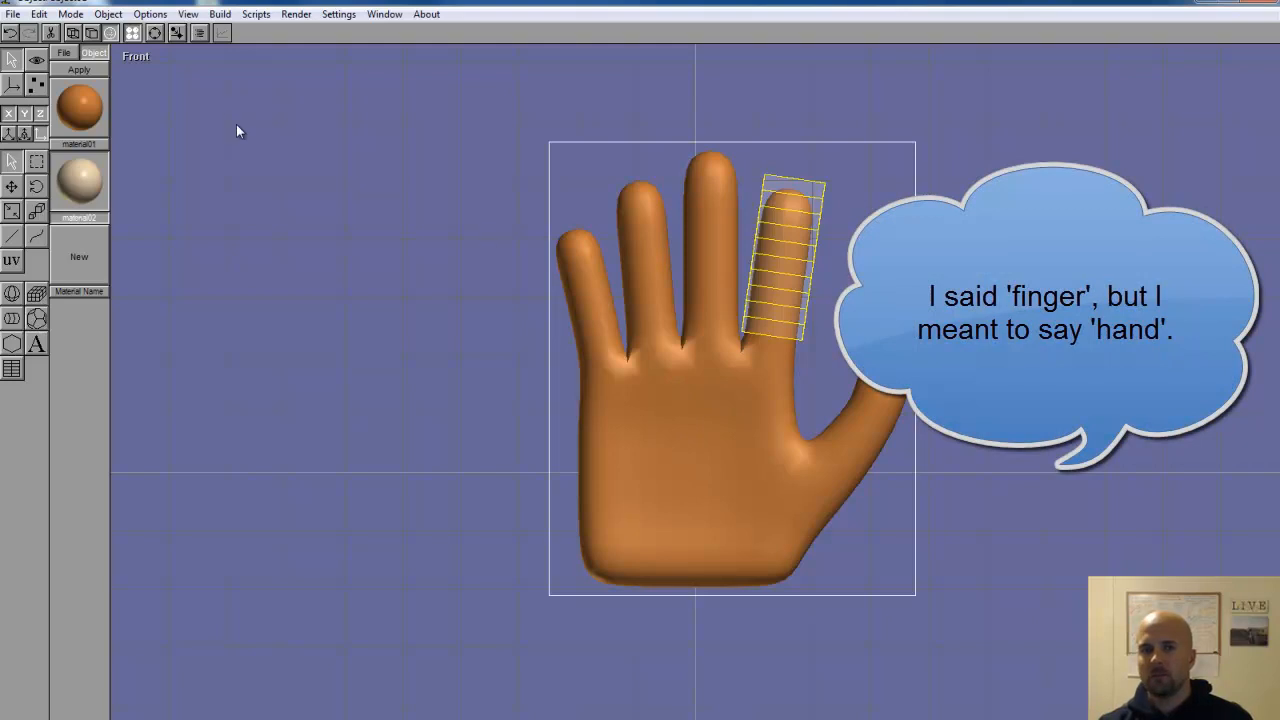
left_click(220, 14)
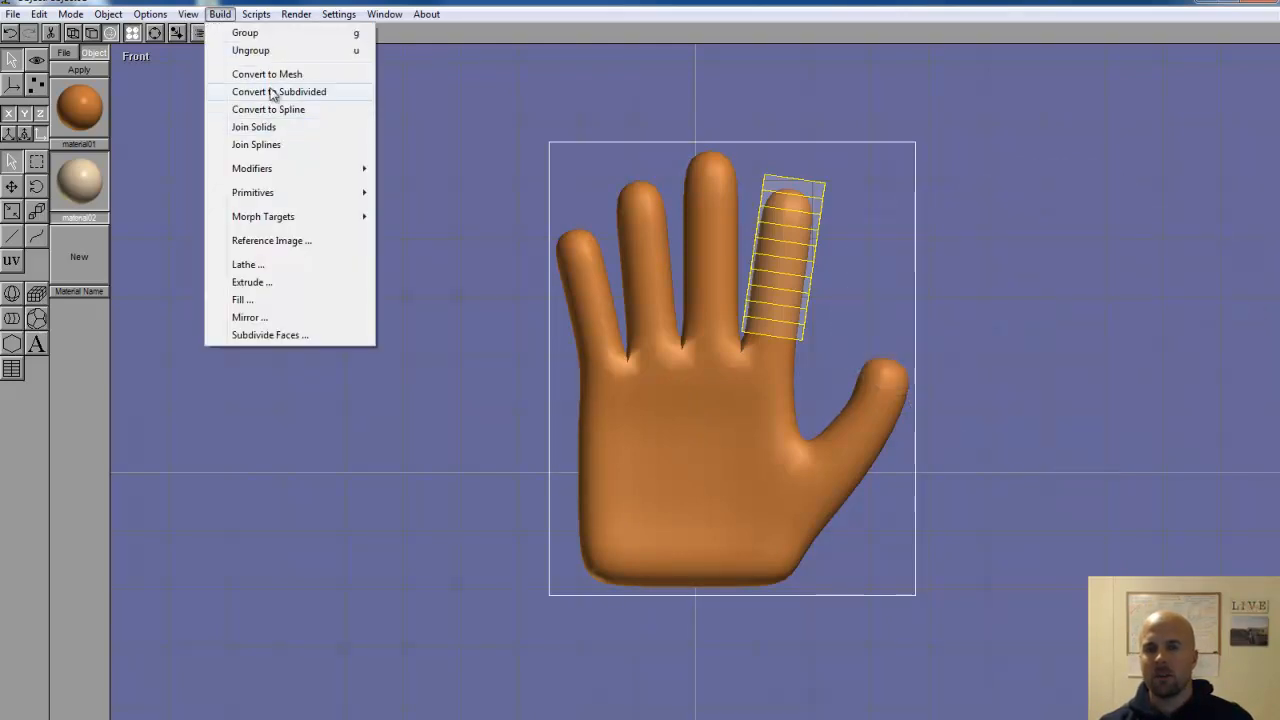
mouse_move(277, 168)
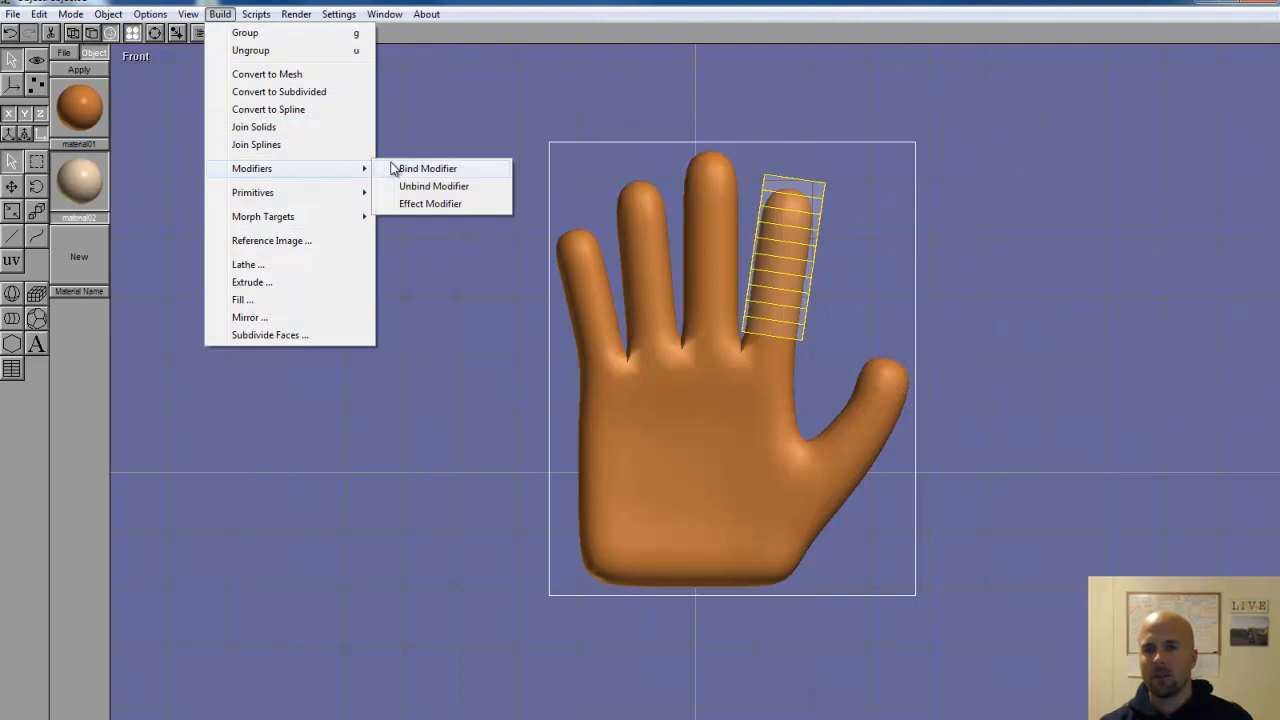
left_click(430, 170)
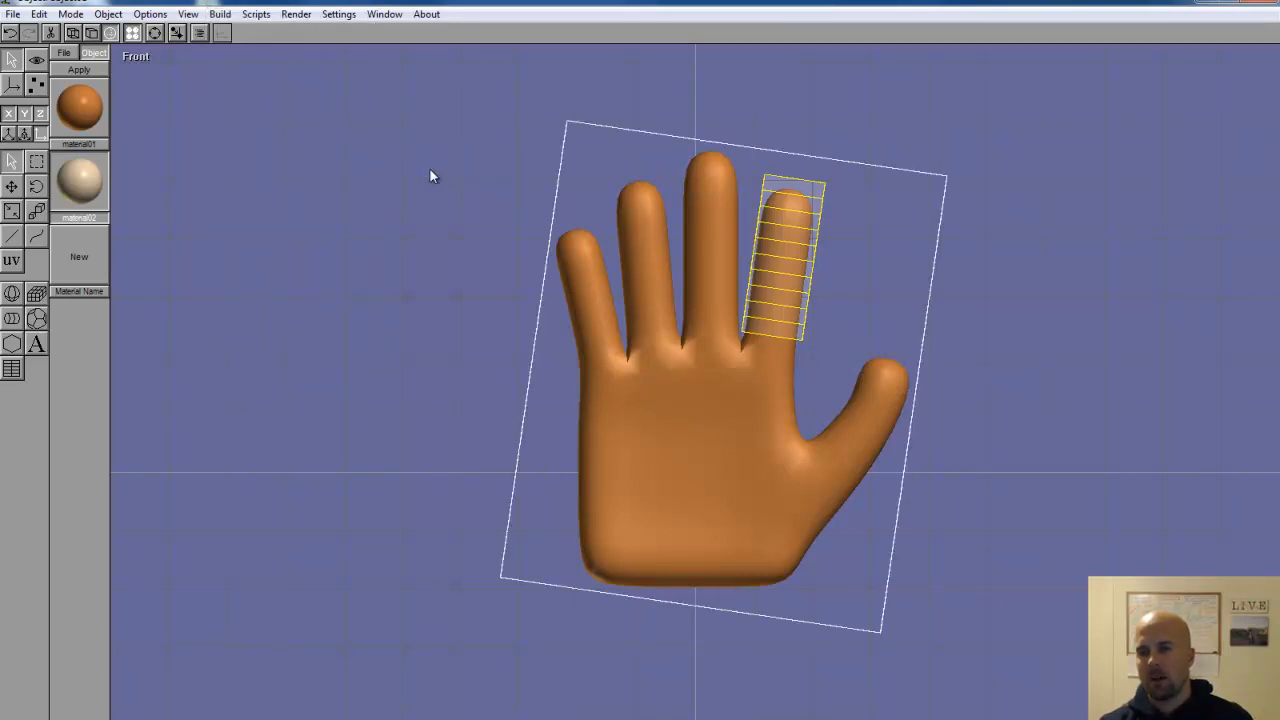
- Try a bend angle of 100 on the index finger's modifier and check the bend direction from an angle
double_click(782, 269)
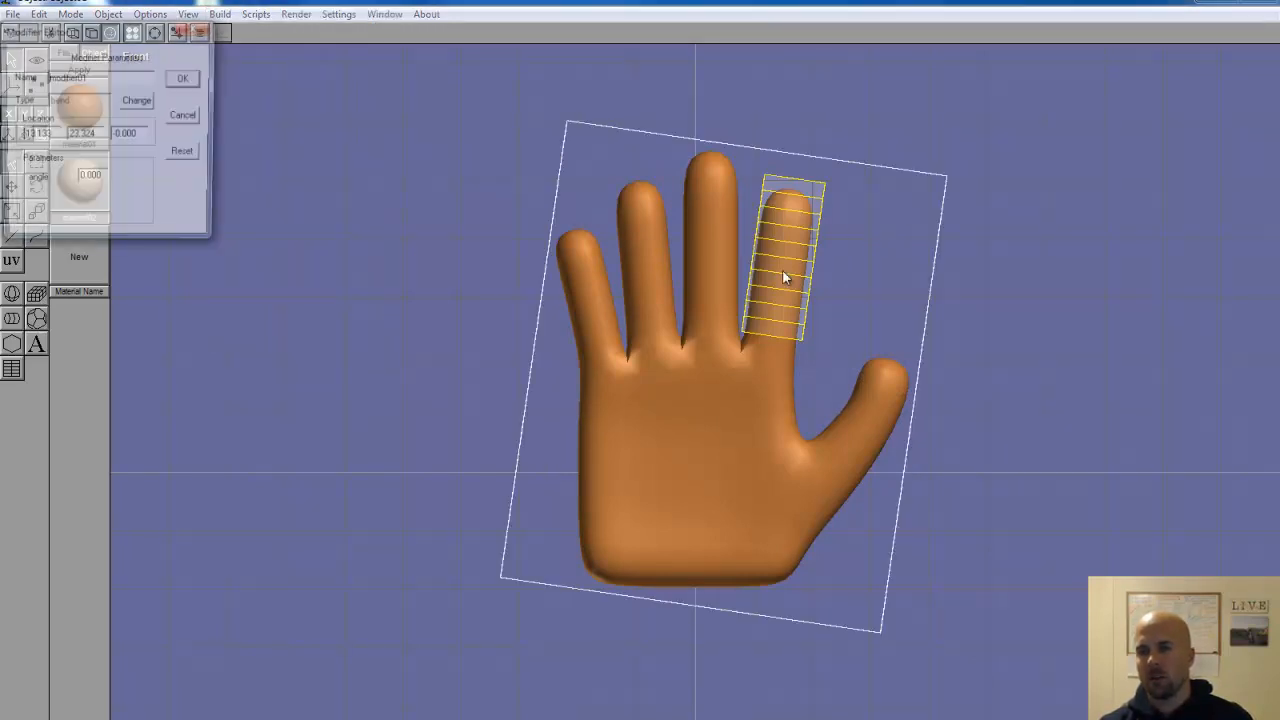
left_click_drag(102, 180, 51, 194)
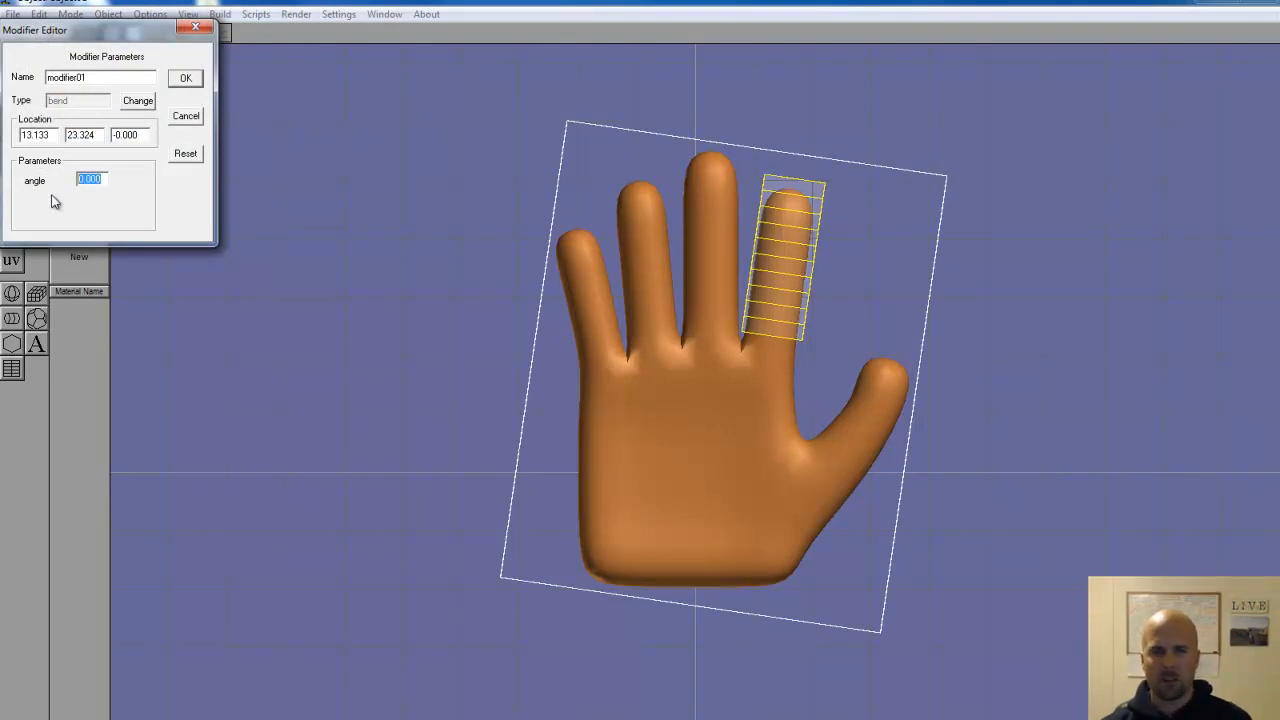
type("100")
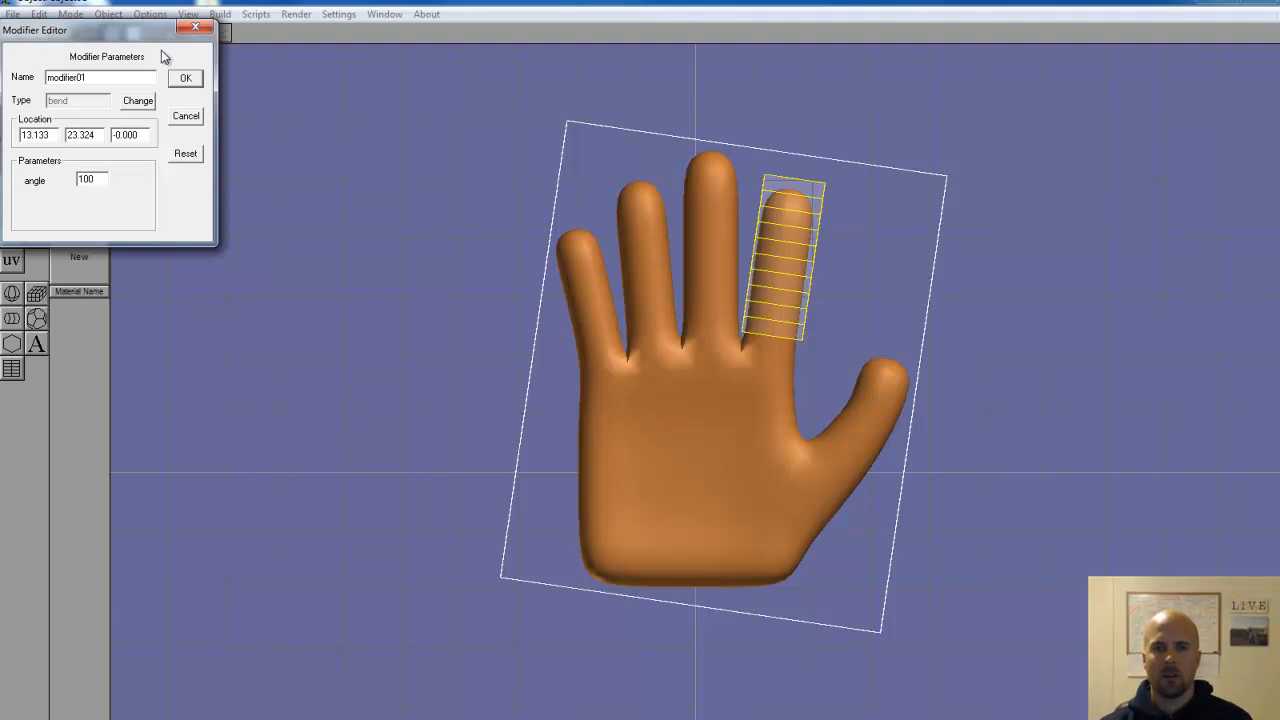
left_click(185, 79)
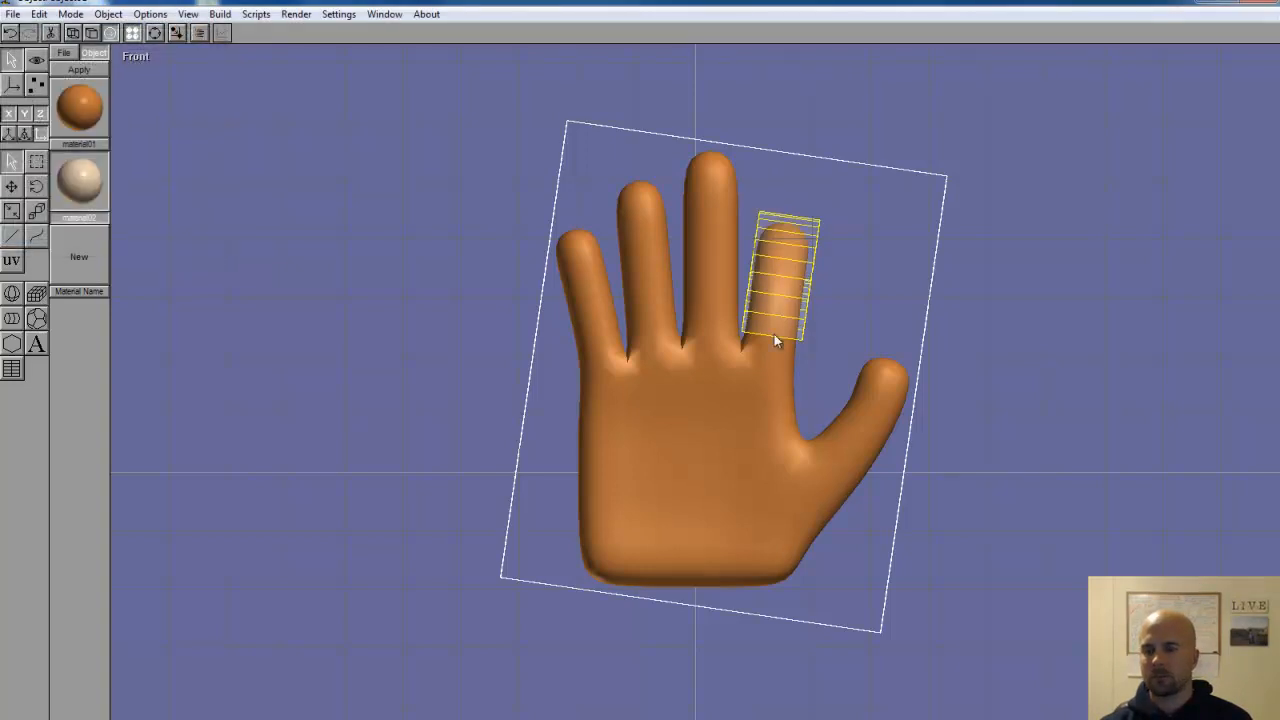
left_click(154, 33)
mouse_move(753, 439)
left_mouse_down()
mouse_move(658, 444)
mouse_move(755, 447)
left_mouse_up()
left_click(152, 34)
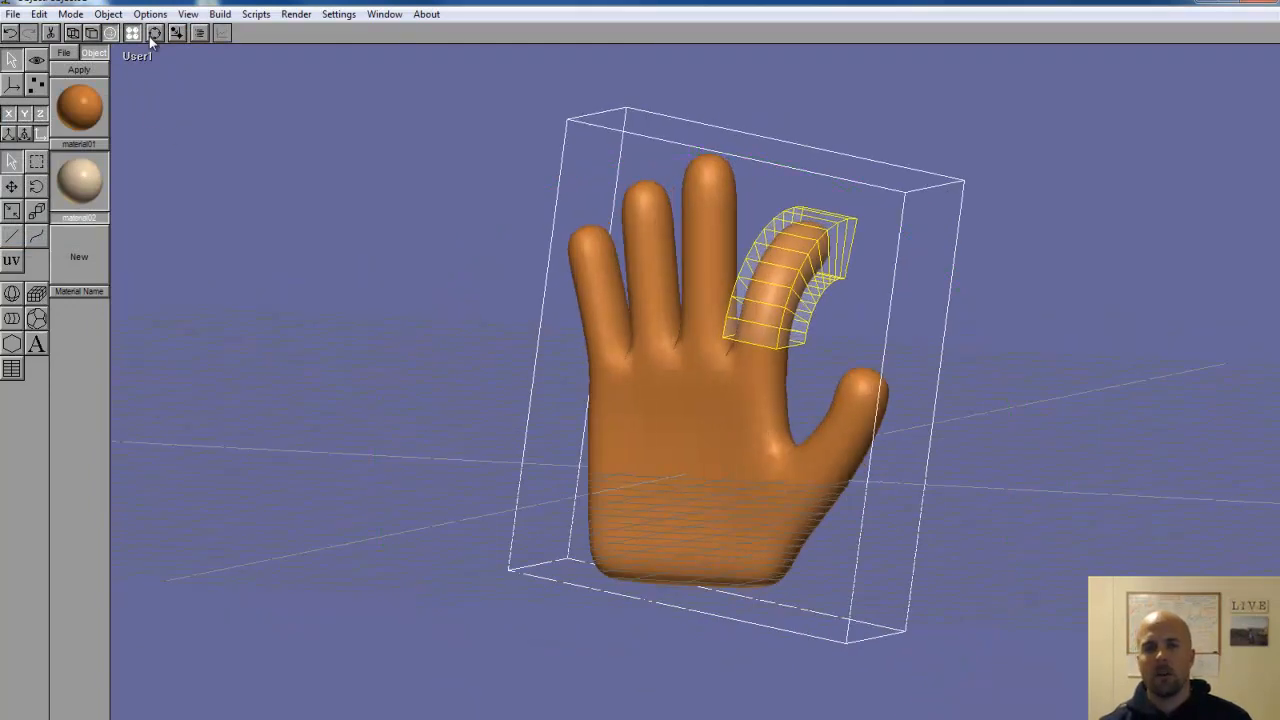
- Set the index finger modifier's bend angle to -100, check the curl from an angle, and return to the front view
double_click(775, 301)
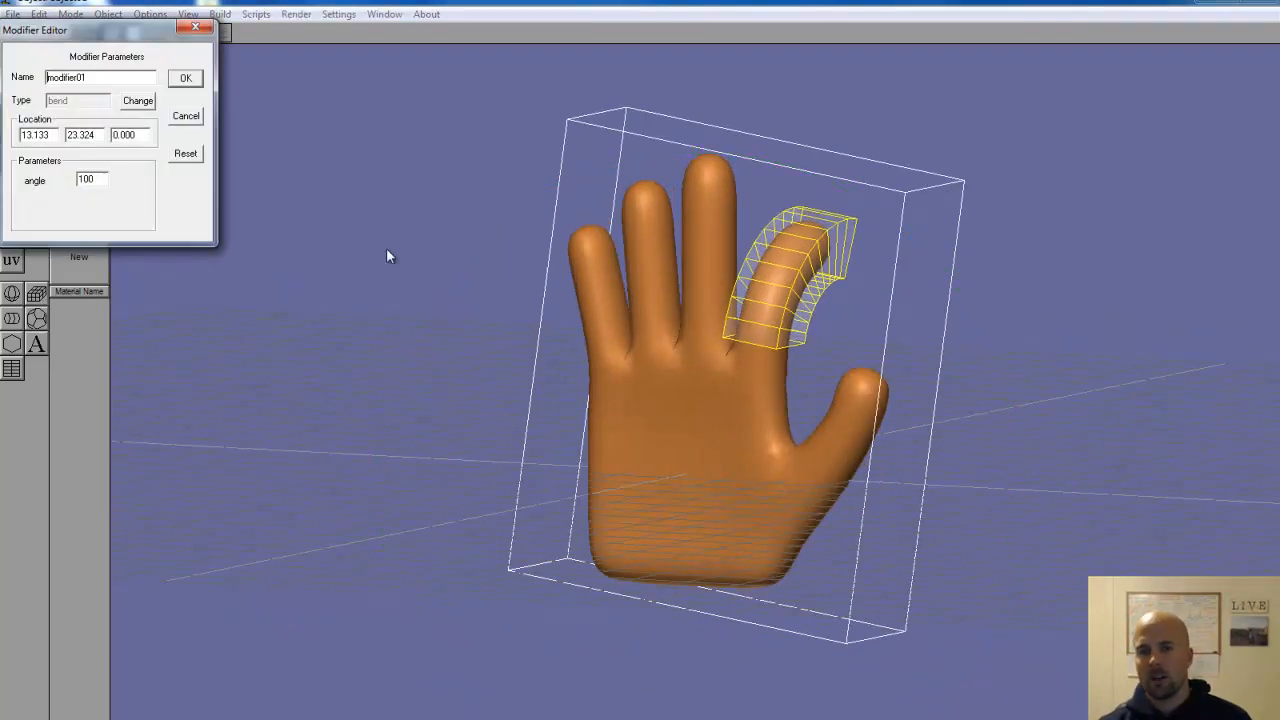
left_click(80, 180)
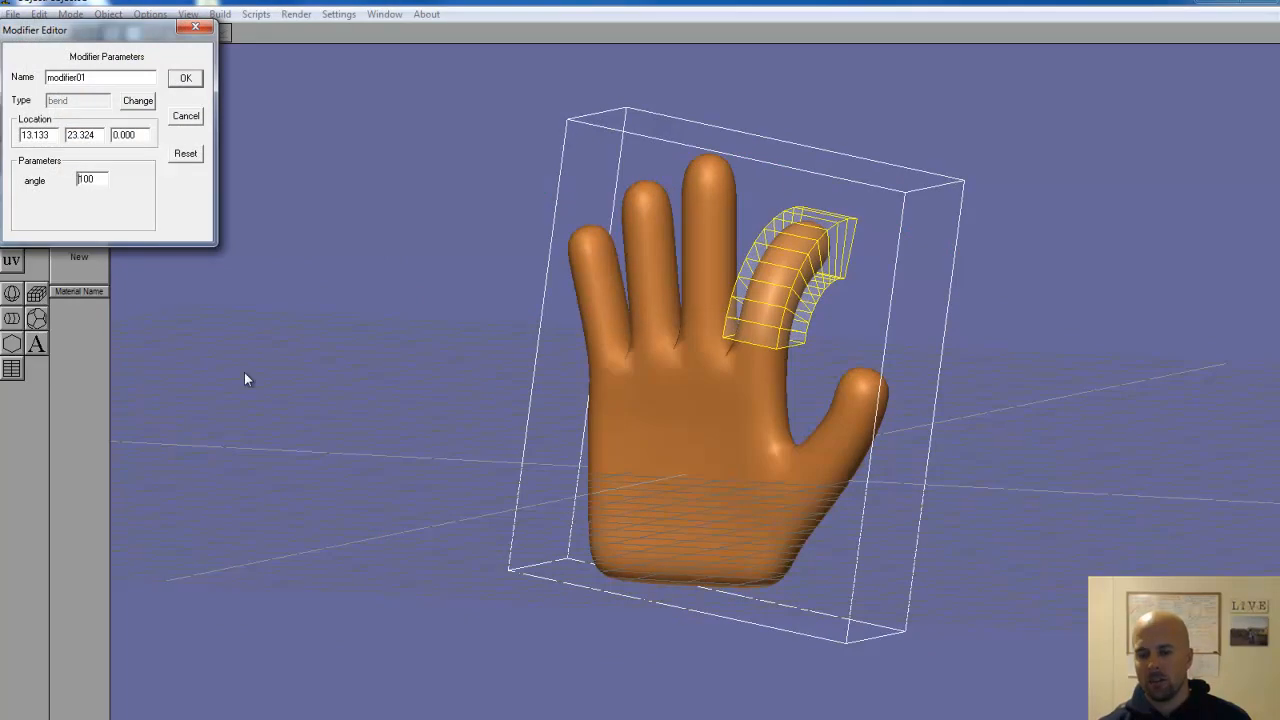
type("-")
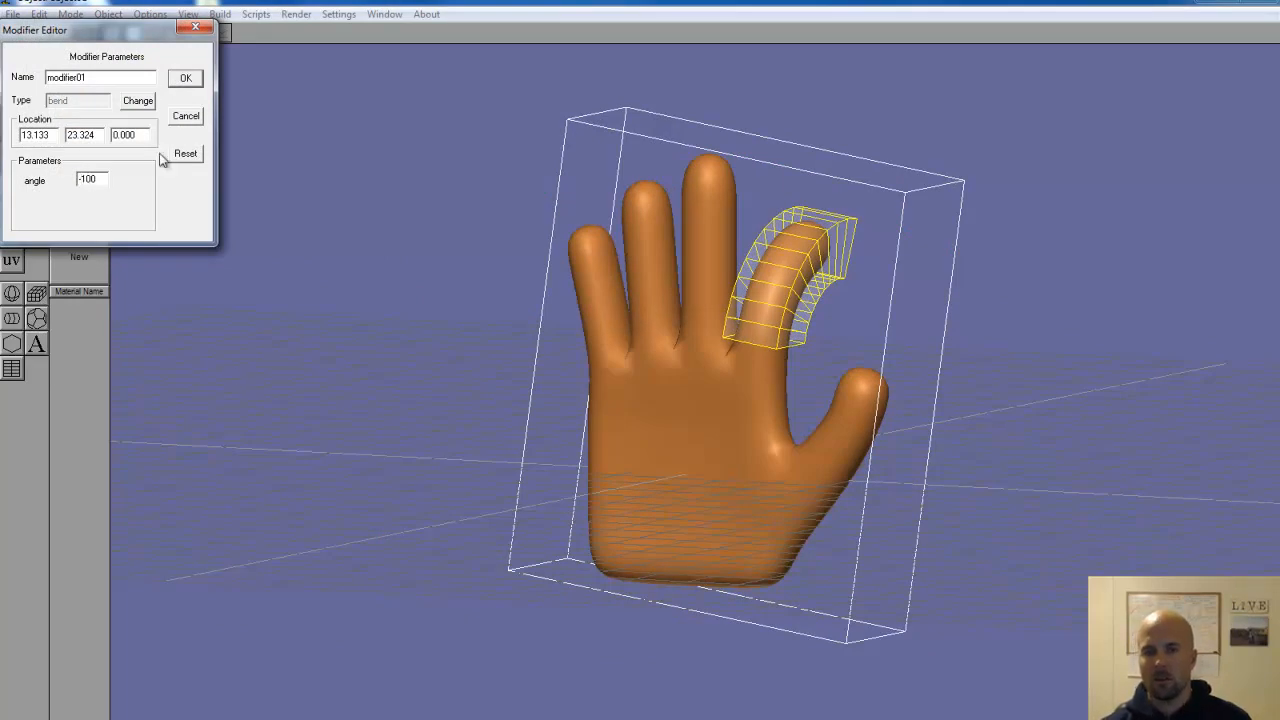
left_click(184, 79)
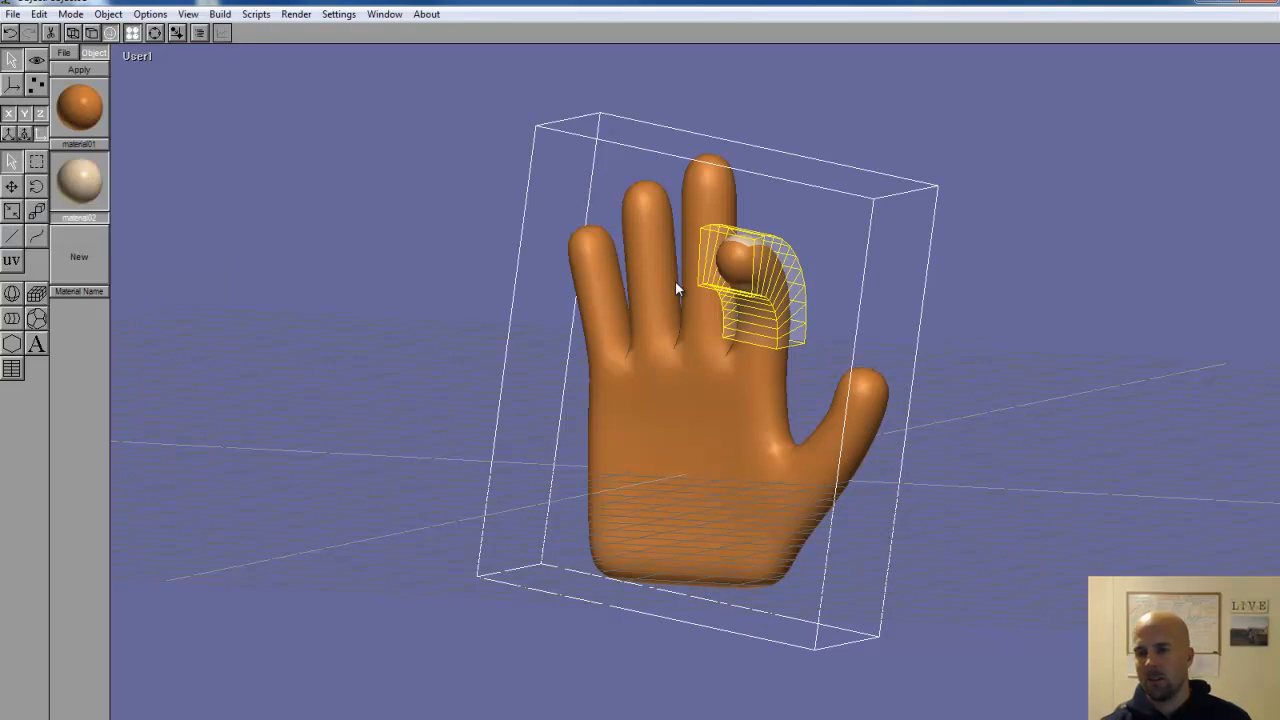
left_click_drag(697, 378, 726, 391)
left_click(142, 62)
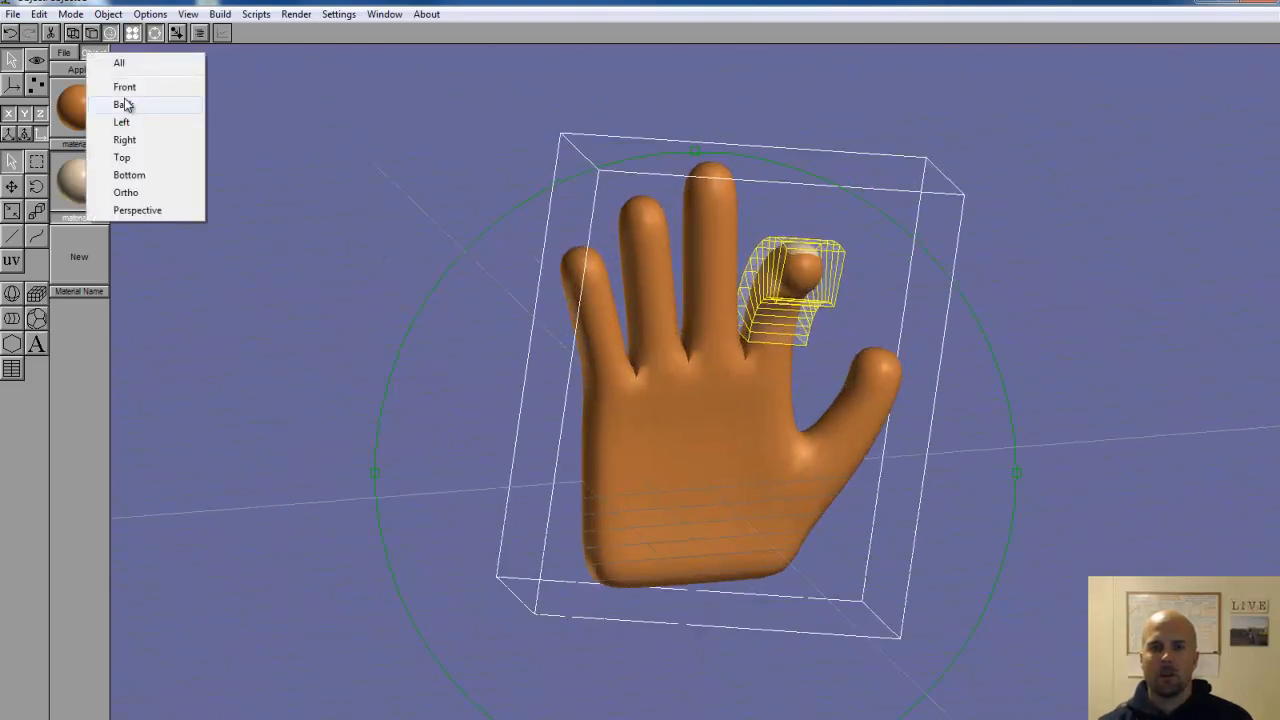
left_click(125, 87)
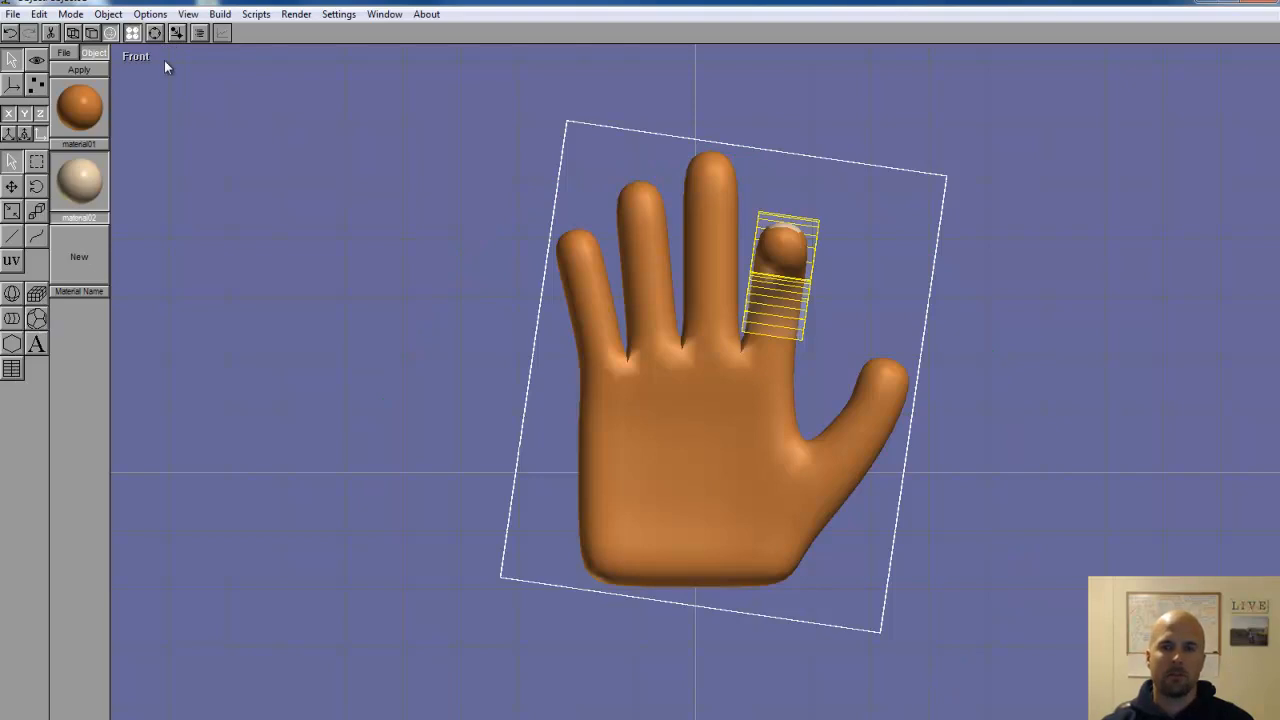
- Apply the index finger's bend permanently to the hand with Effect Modifier
left_click(218, 15)
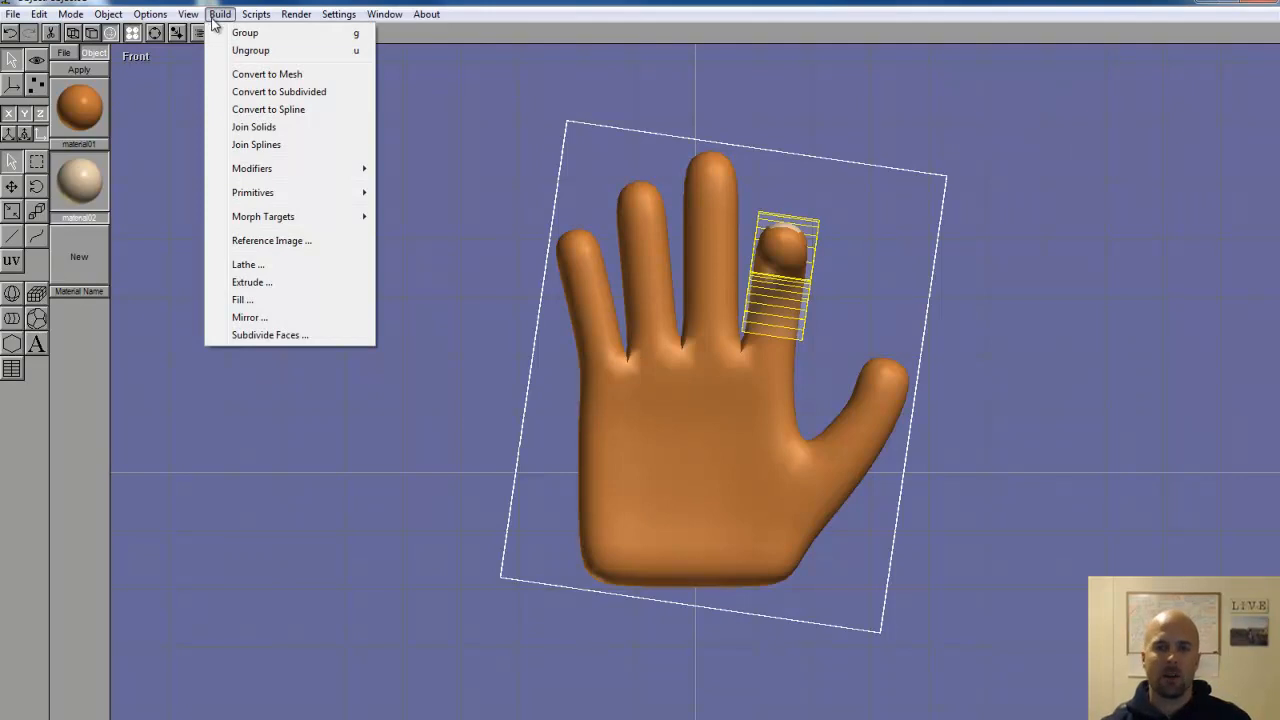
mouse_move(266, 176)
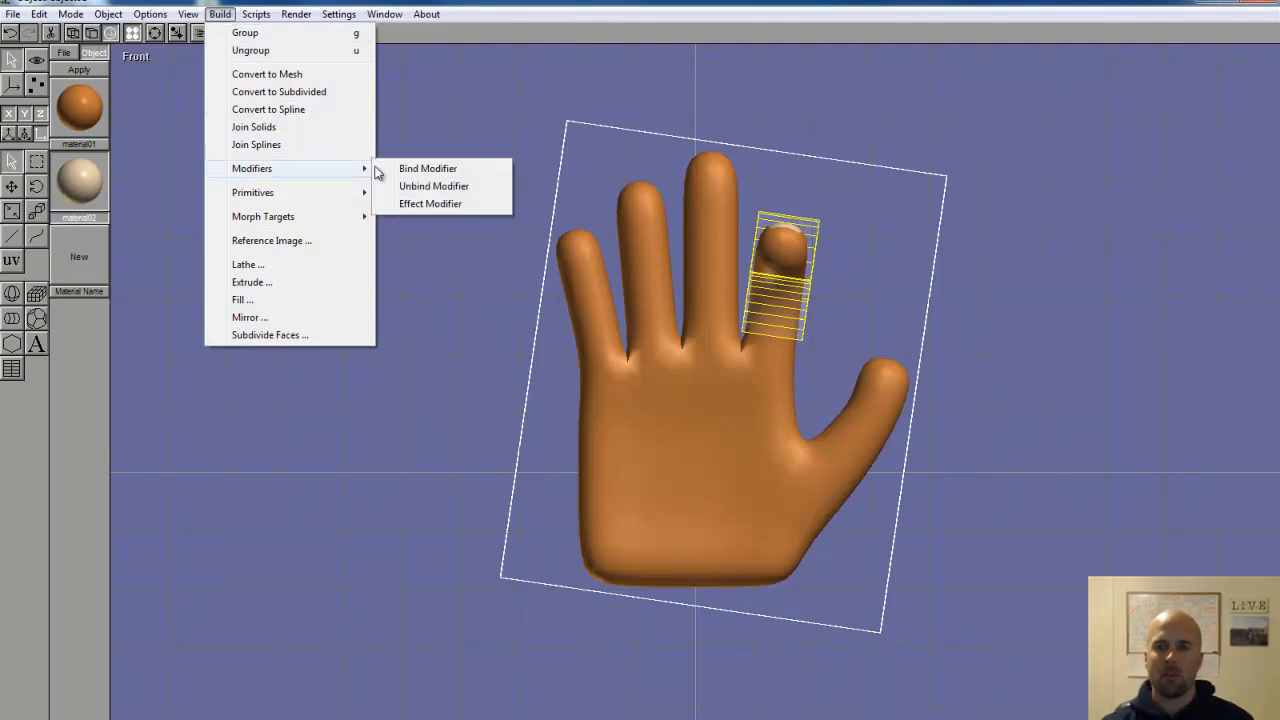
left_click(428, 203)
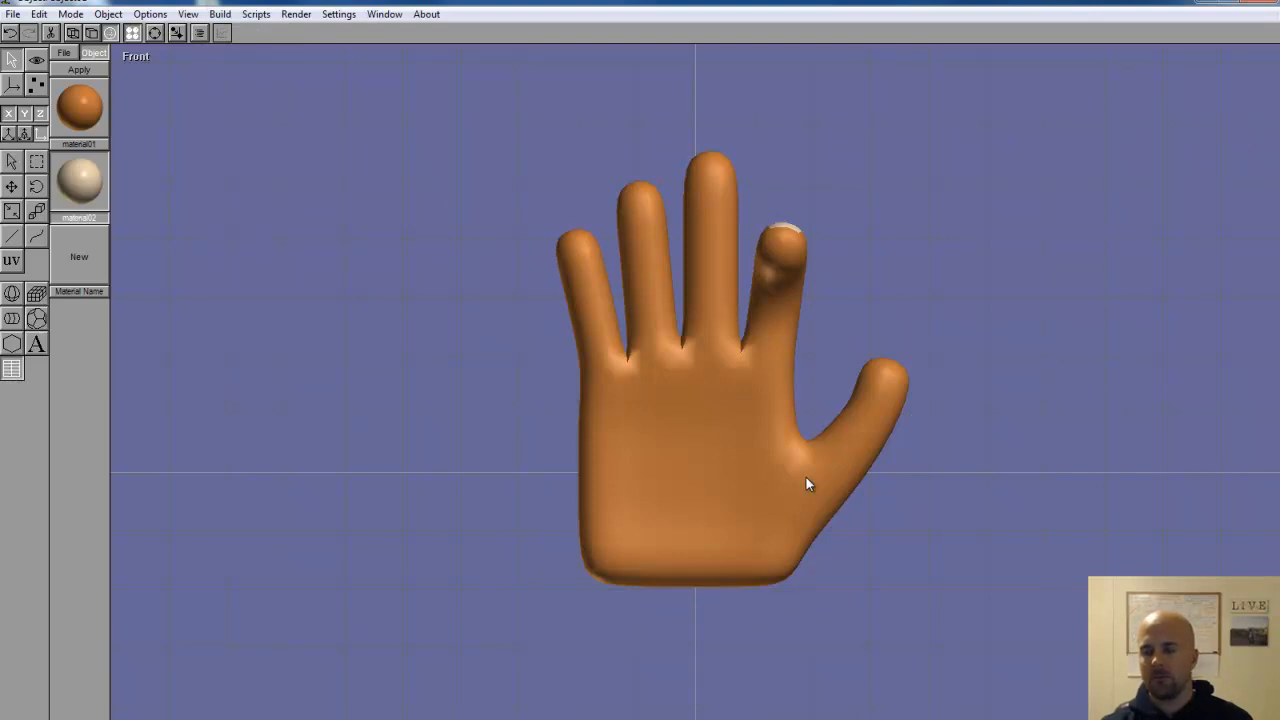
- Draw a horizontal modifier cage outward from the thumb's base and make it a bend modifier
left_click_drag(855, 486, 951, 486)
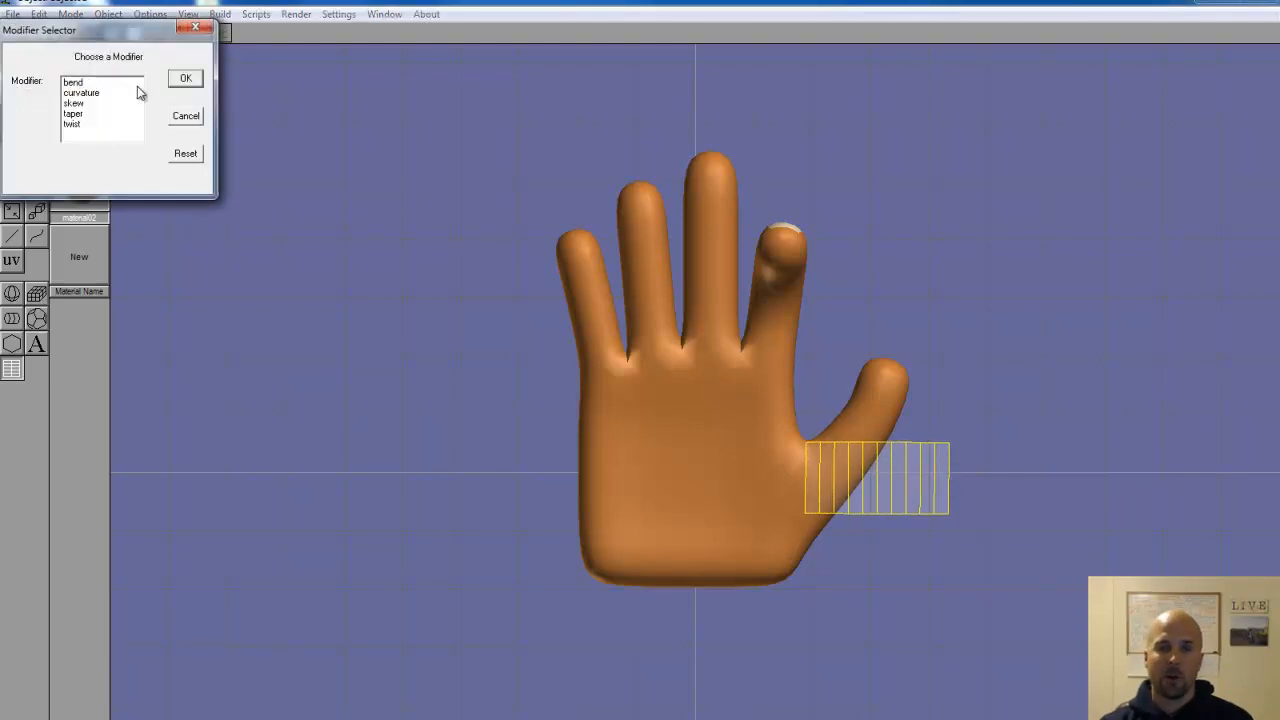
left_click(80, 83)
left_click(187, 79)
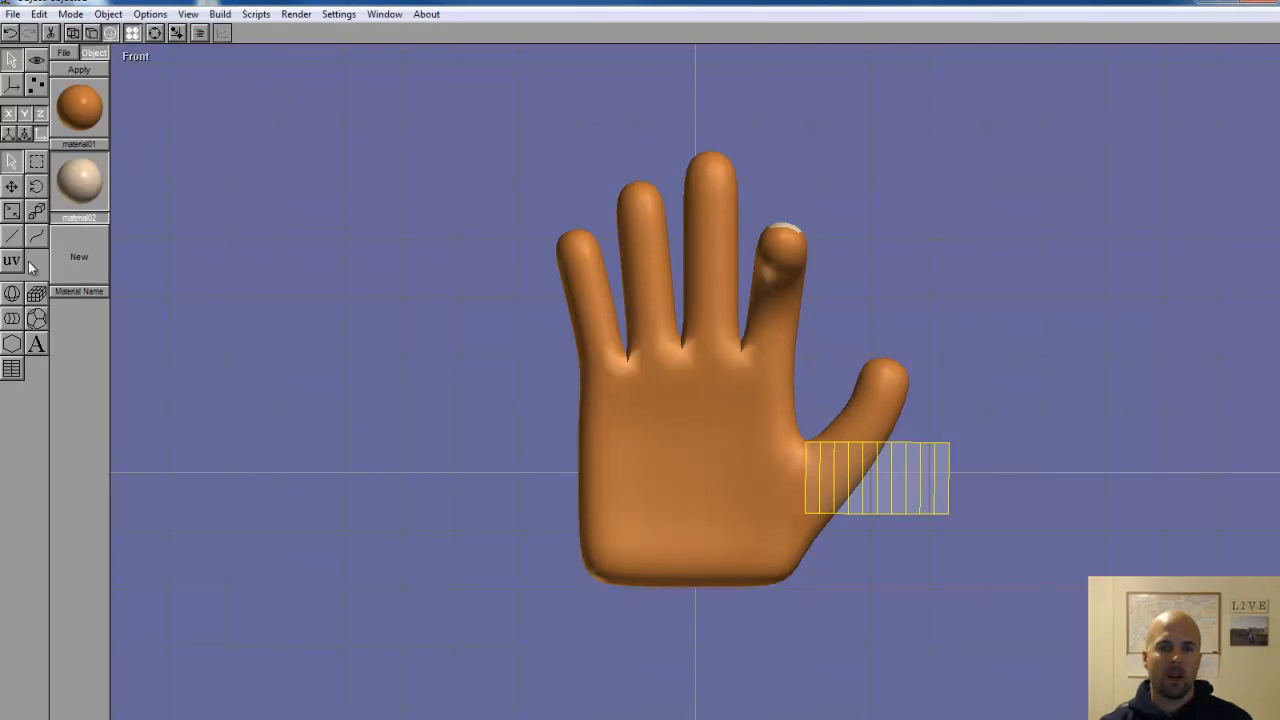
- Rotate the bend modifier cage slightly, enlarge and shift it until it encloses the whole thumb, and check its depth from an angle
left_click(36, 188)
left_click_drag(876, 552, 879, 437)
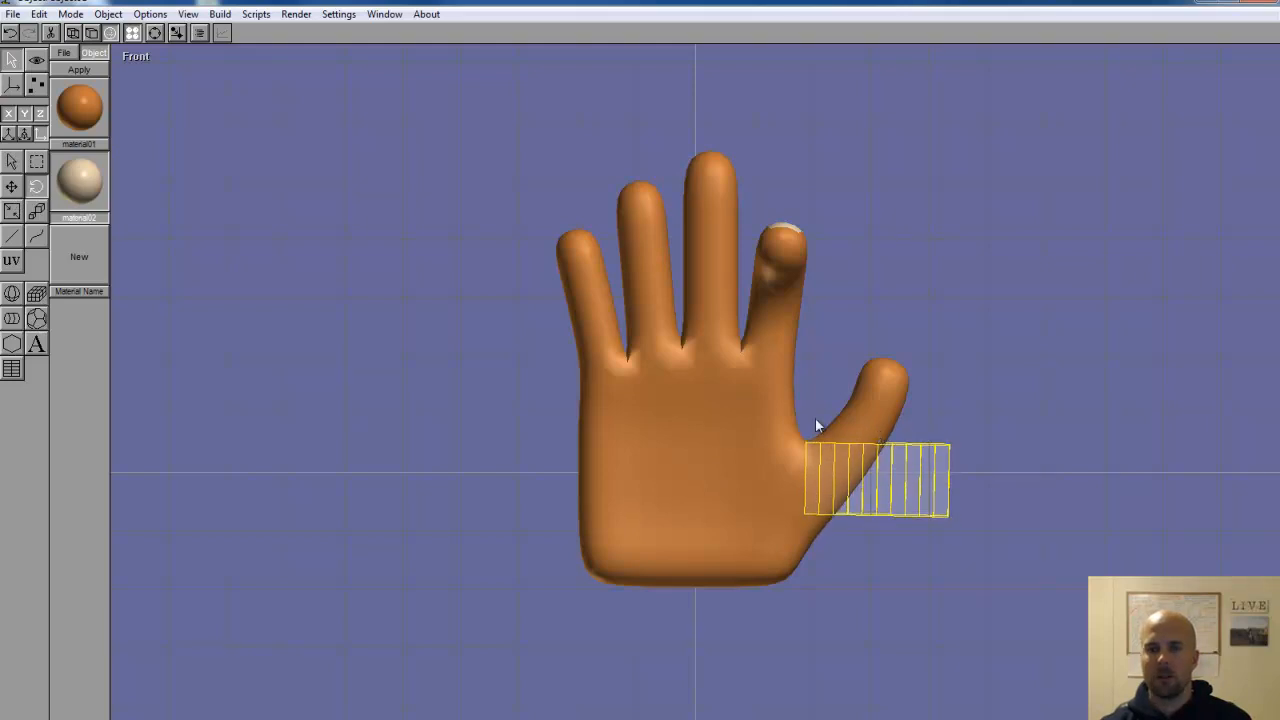
left_click(13, 212)
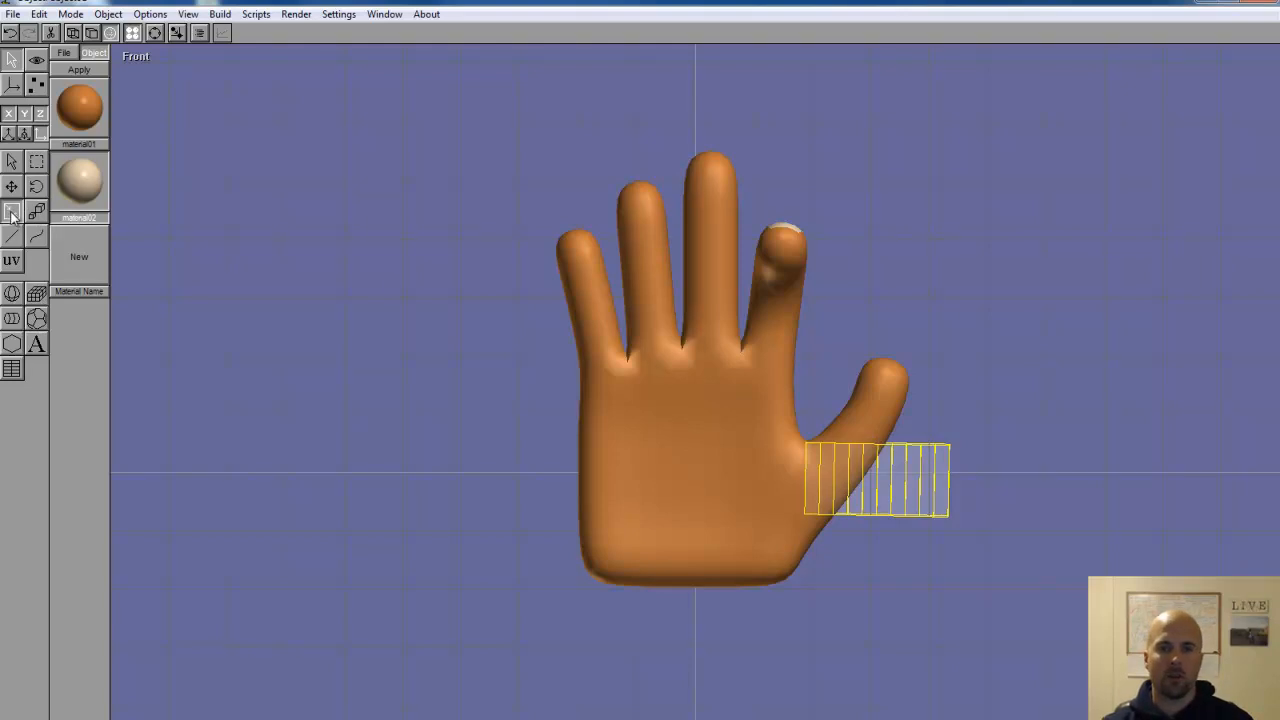
right_click_drag(880, 437, 966, 708)
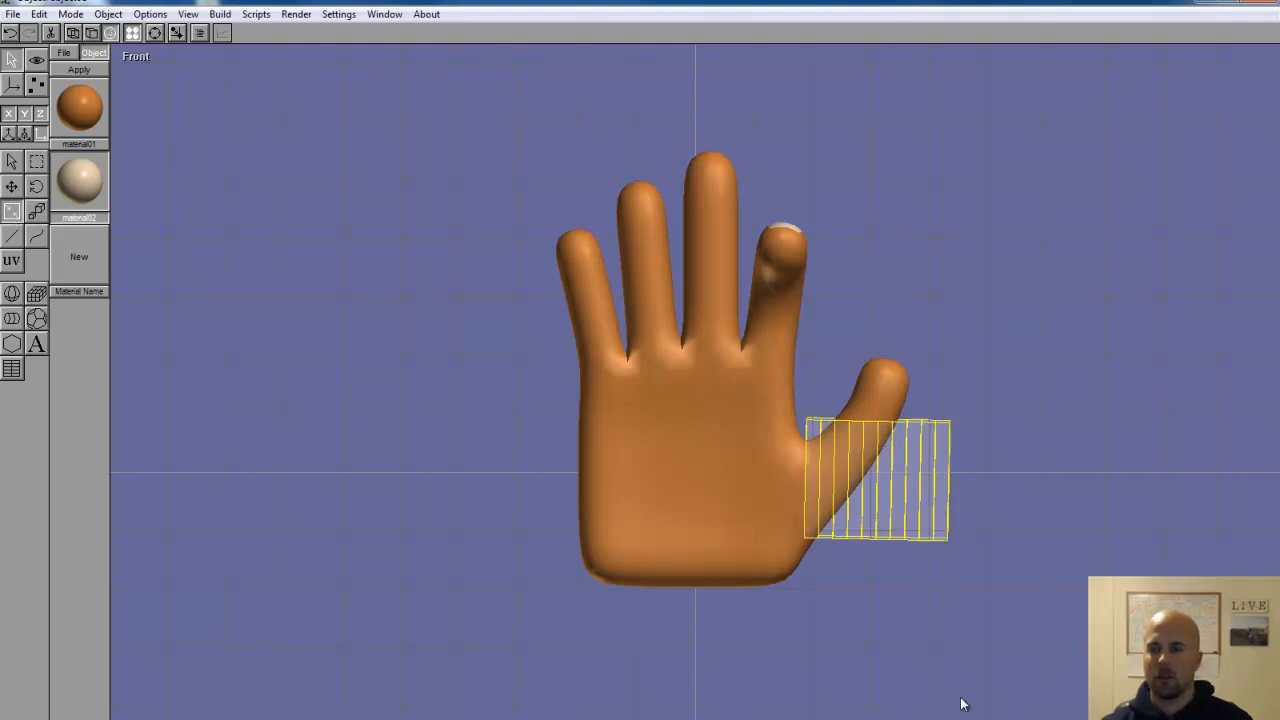
right_click_drag(877, 537, 898, 719)
right_click_drag(875, 440, 946, 503)
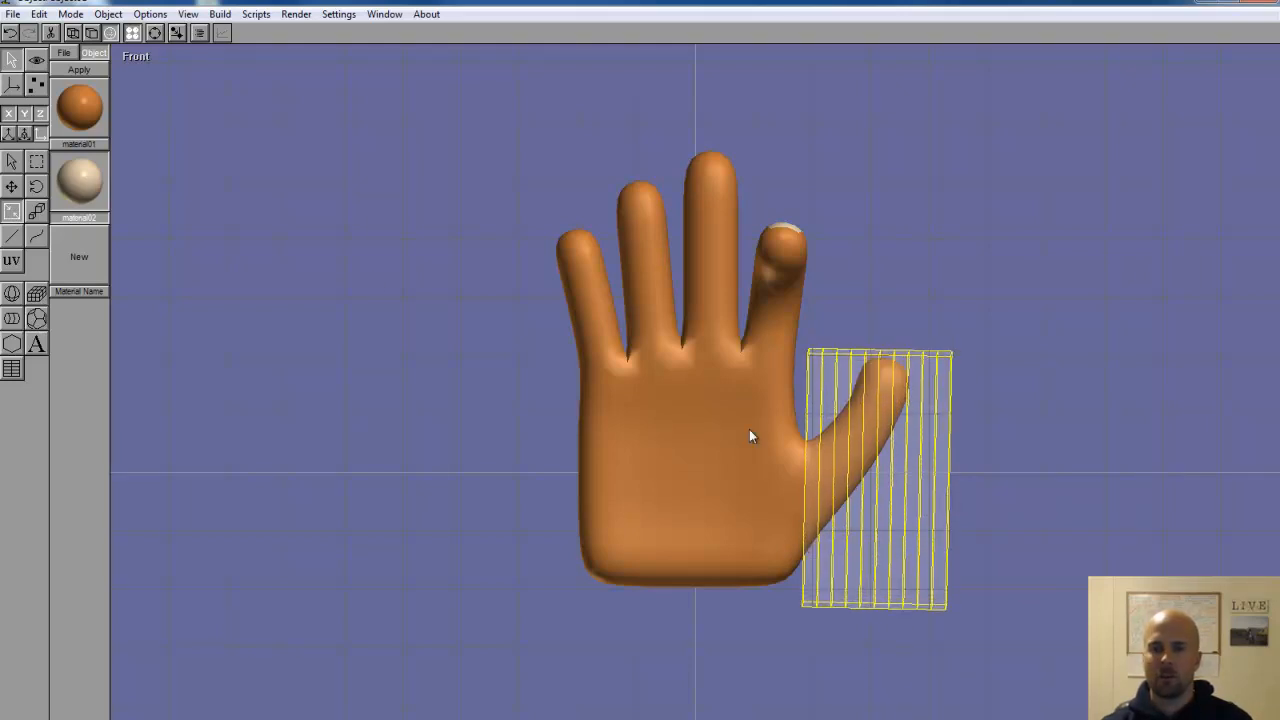
left_click(11, 187)
left_click_drag(857, 470, 856, 456)
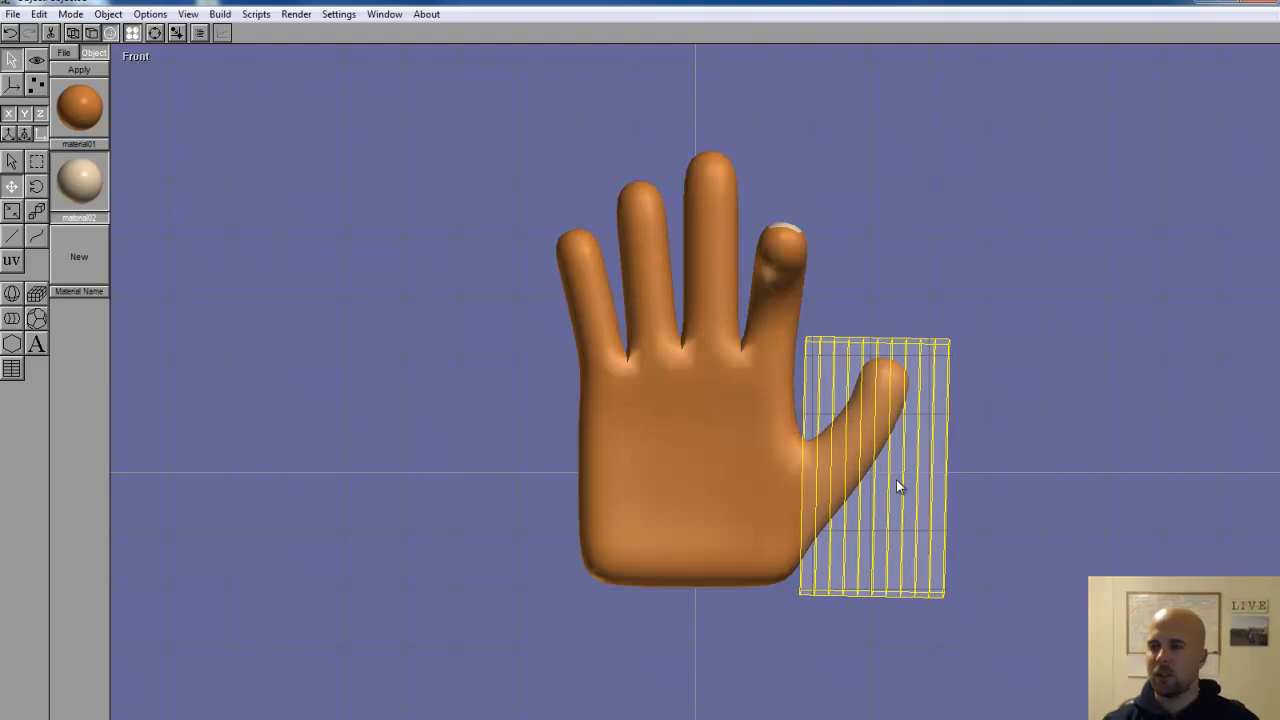
left_click(154, 32)
left_click_drag(745, 400, 536, 280)
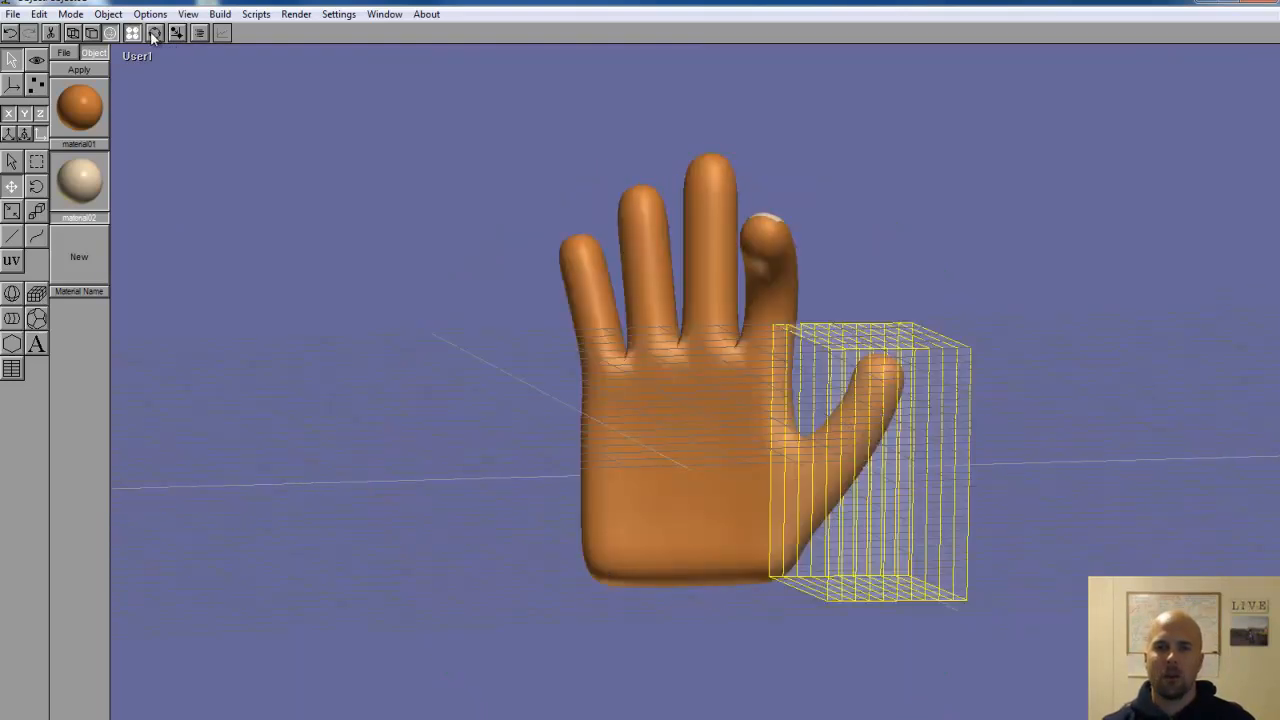
left_click(147, 56)
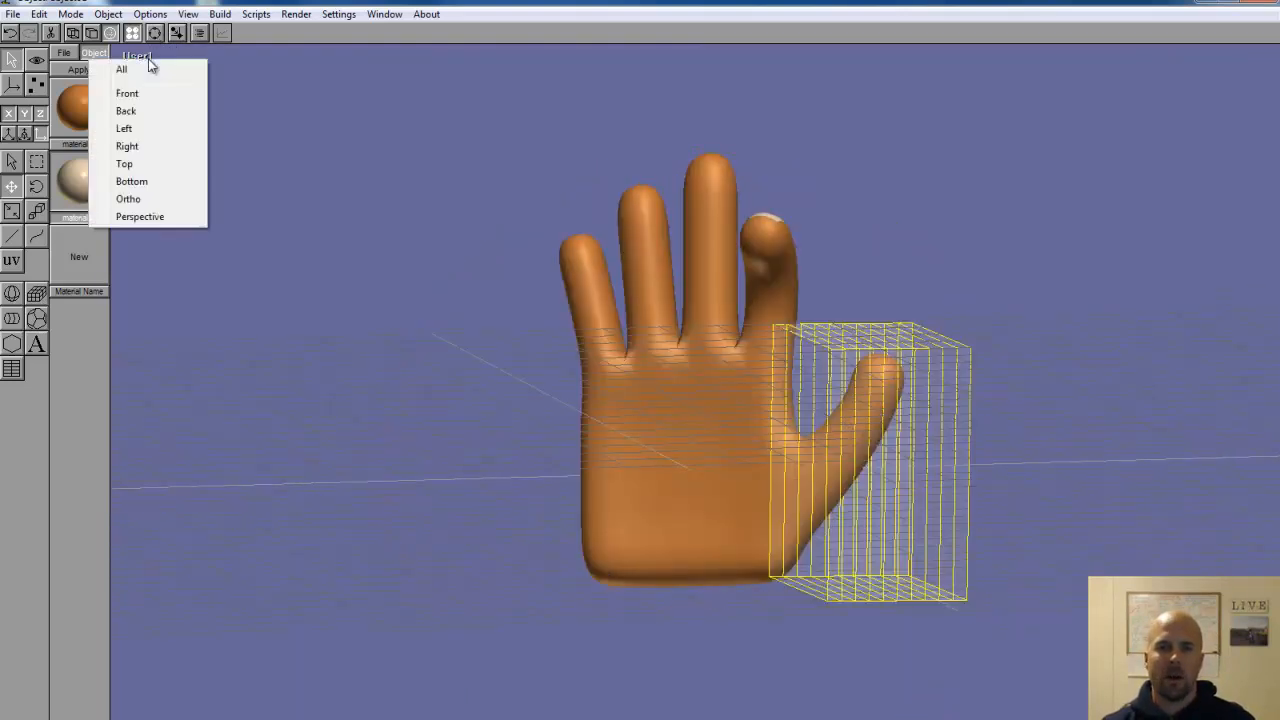
left_click(145, 96)
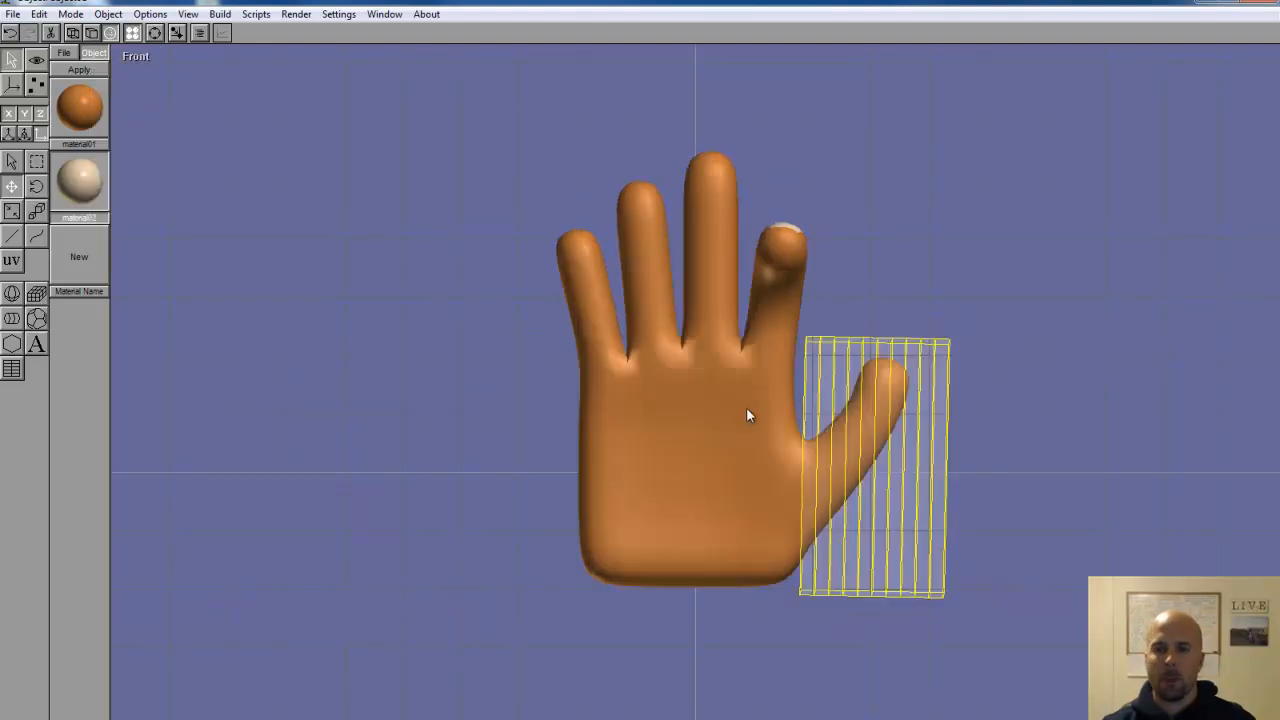
- Bind the hand to the thumb's bend modifier and set the modifier's bend angle to 70
right_click(634, 395)
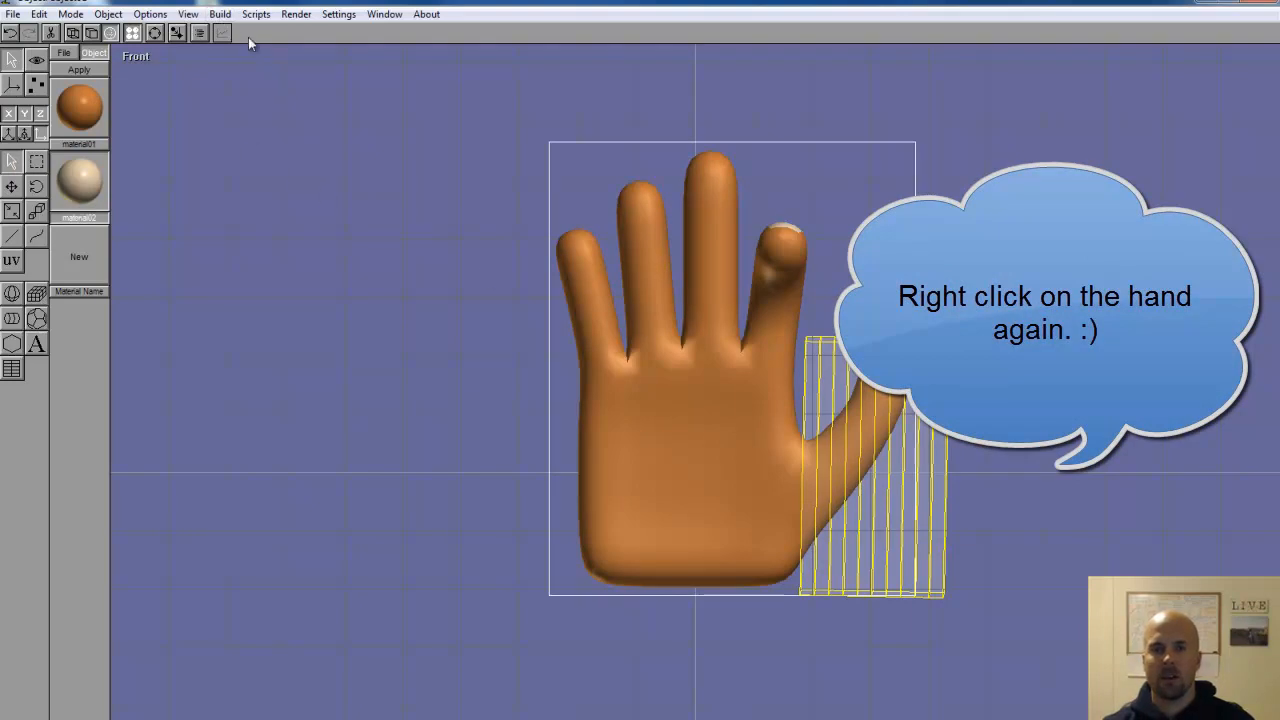
left_click(228, 16)
mouse_move(270, 170)
left_click(398, 168)
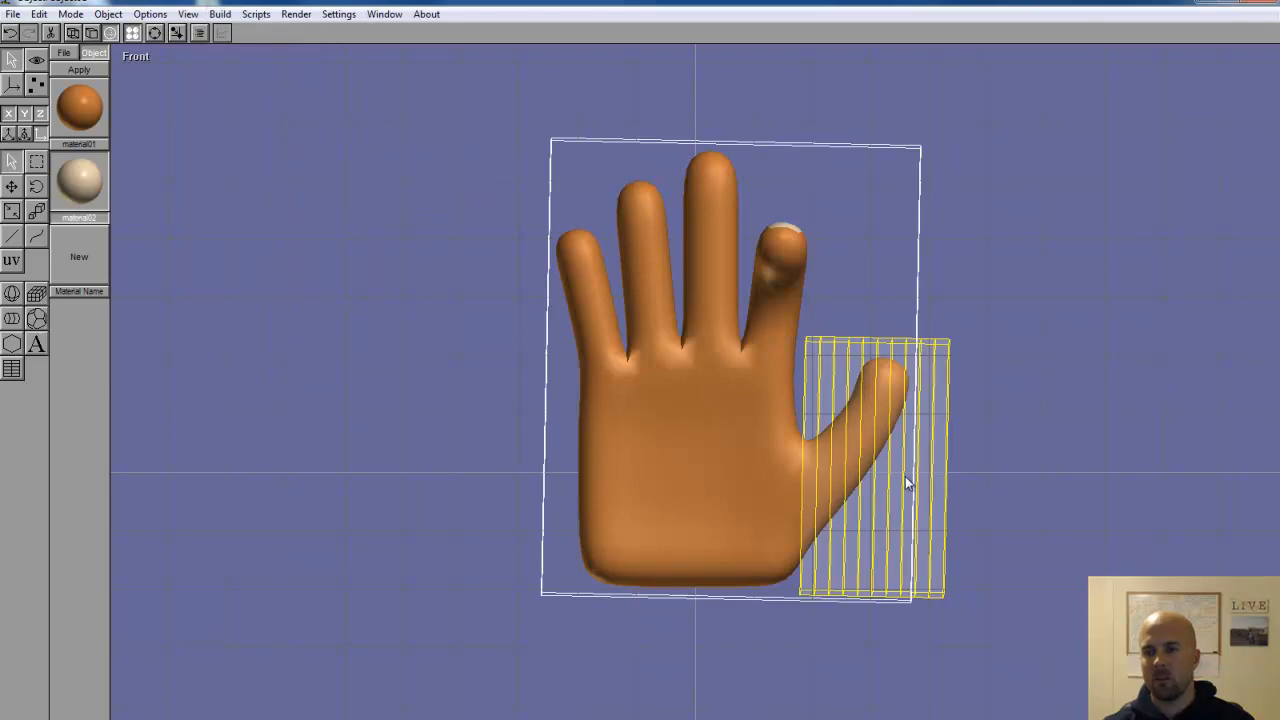
left_click_drag(105, 181, 50, 185)
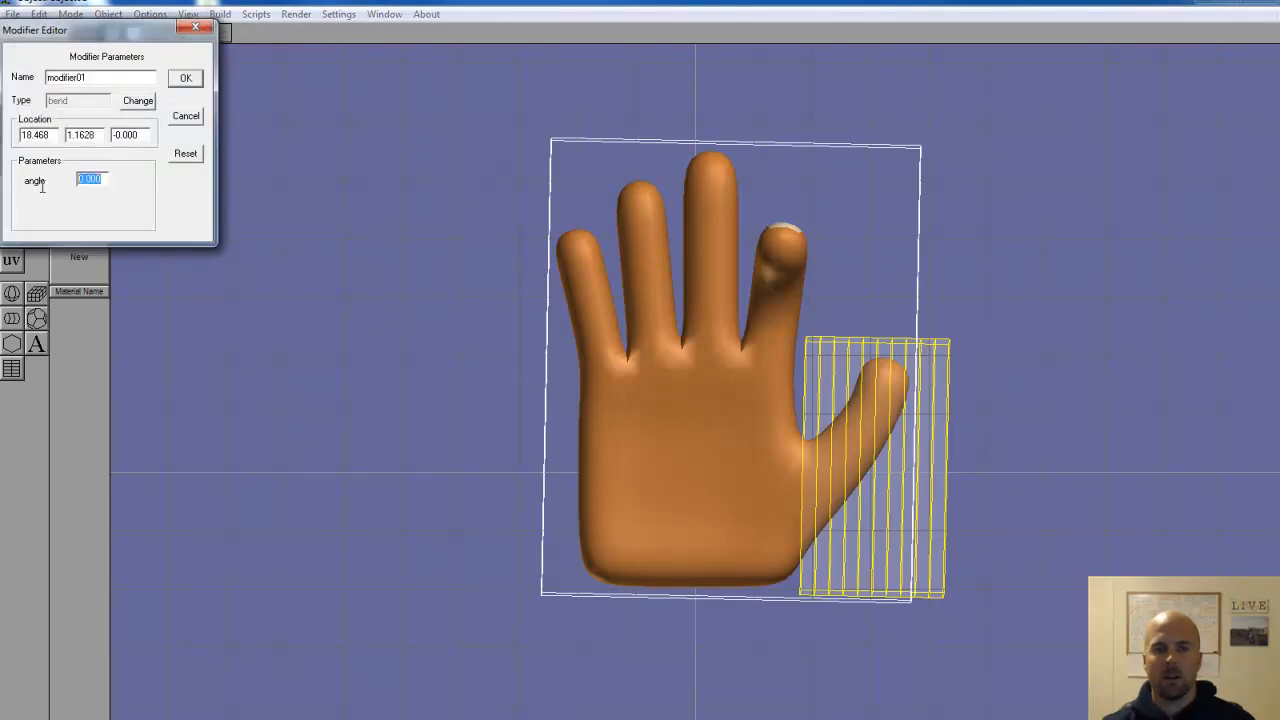
type("70")
left_click(181, 78)
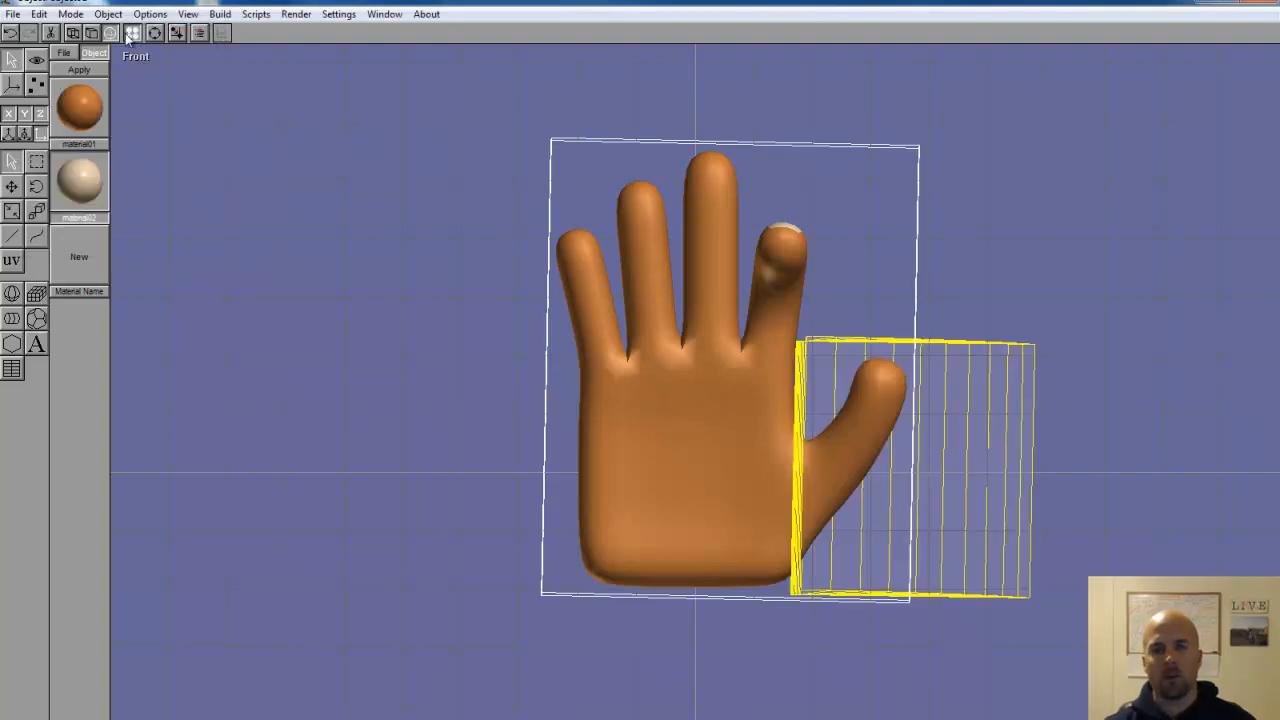
- Apply the thumb's bend permanently with Effect Modifier, checking the hand's shape from the side, back and an angle
left_click(154, 33)
left_click_drag(371, 266, 640, 483)
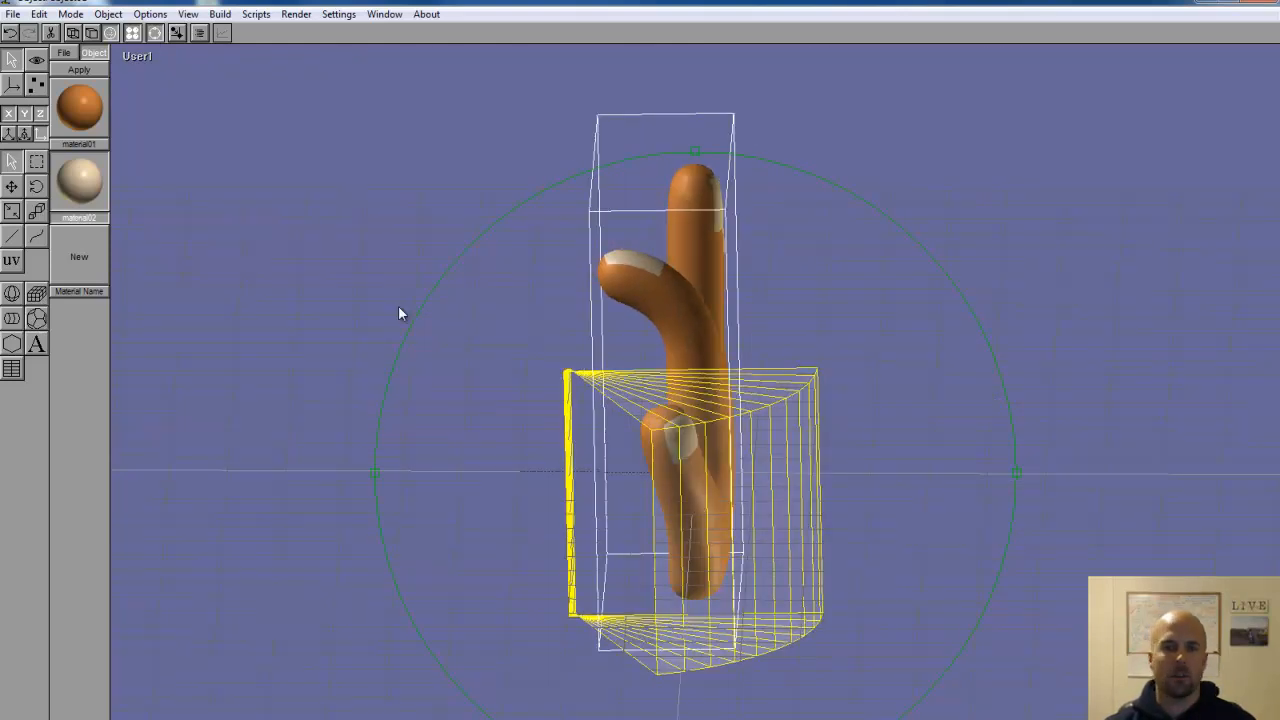
left_click(220, 14)
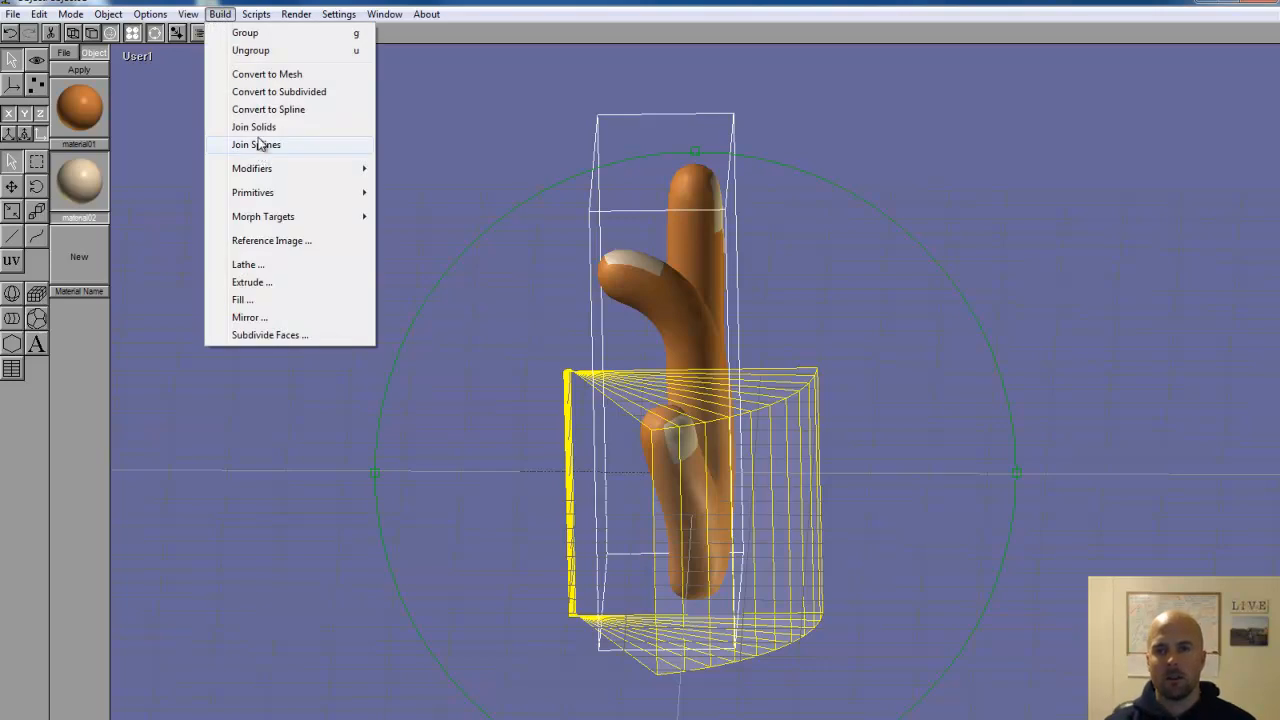
mouse_move(272, 172)
left_click(405, 205)
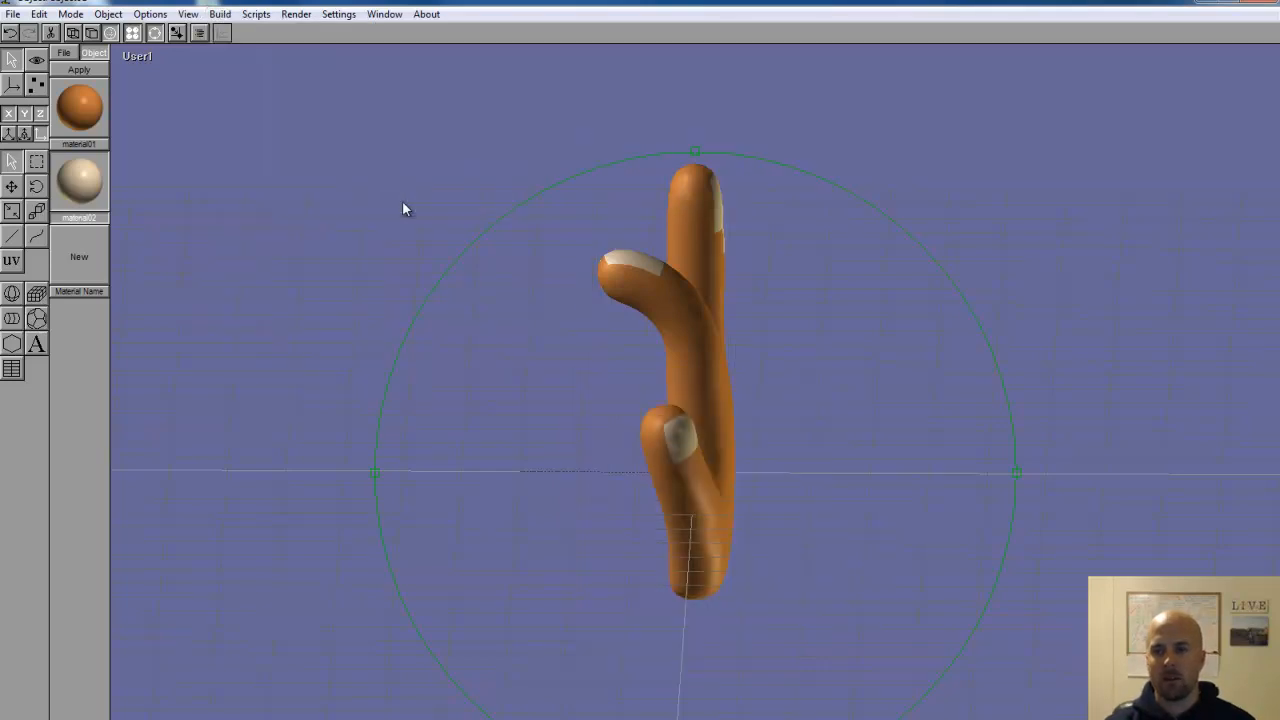
left_click_drag(728, 426, 665, 441)
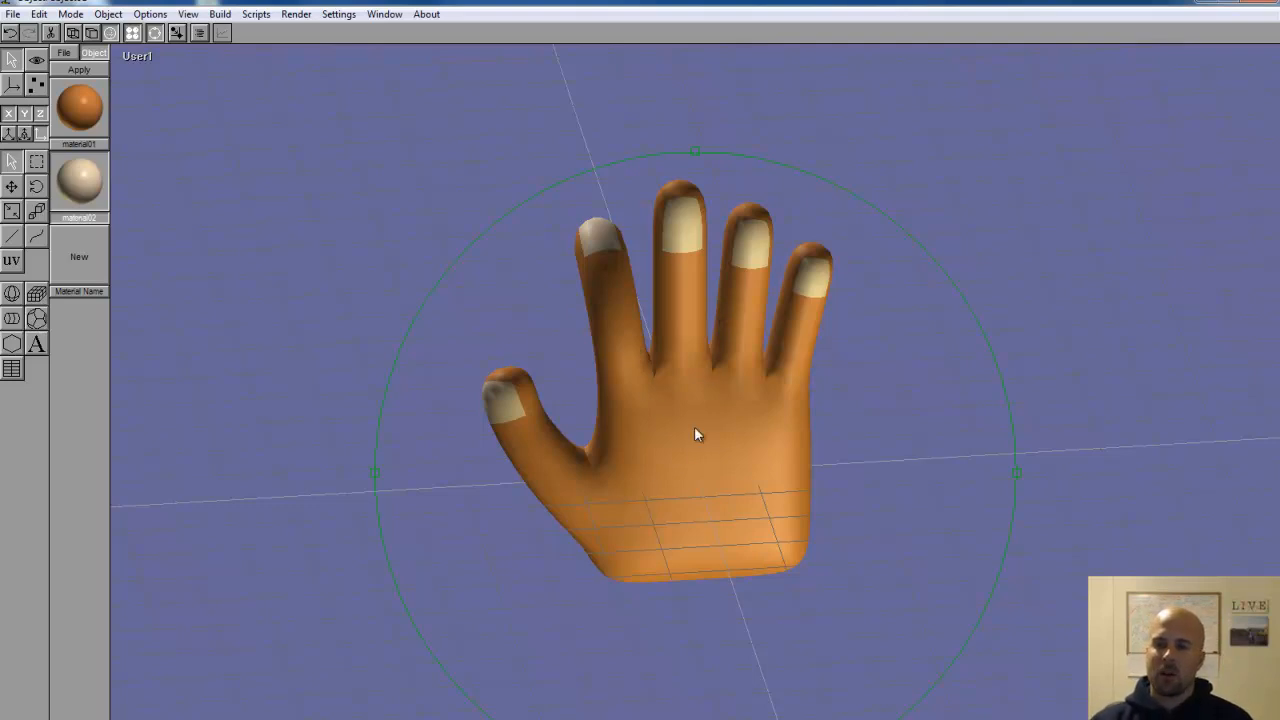
left_click_drag(690, 421, 721, 403)
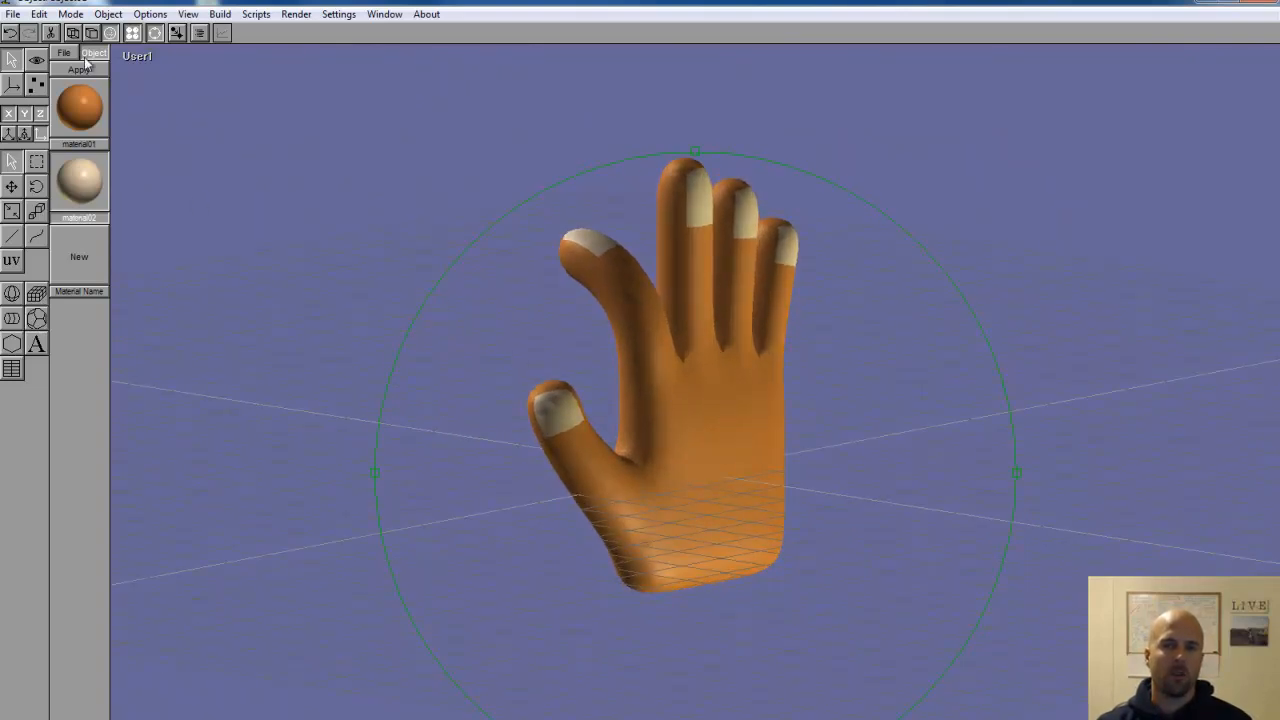
left_click(157, 34)
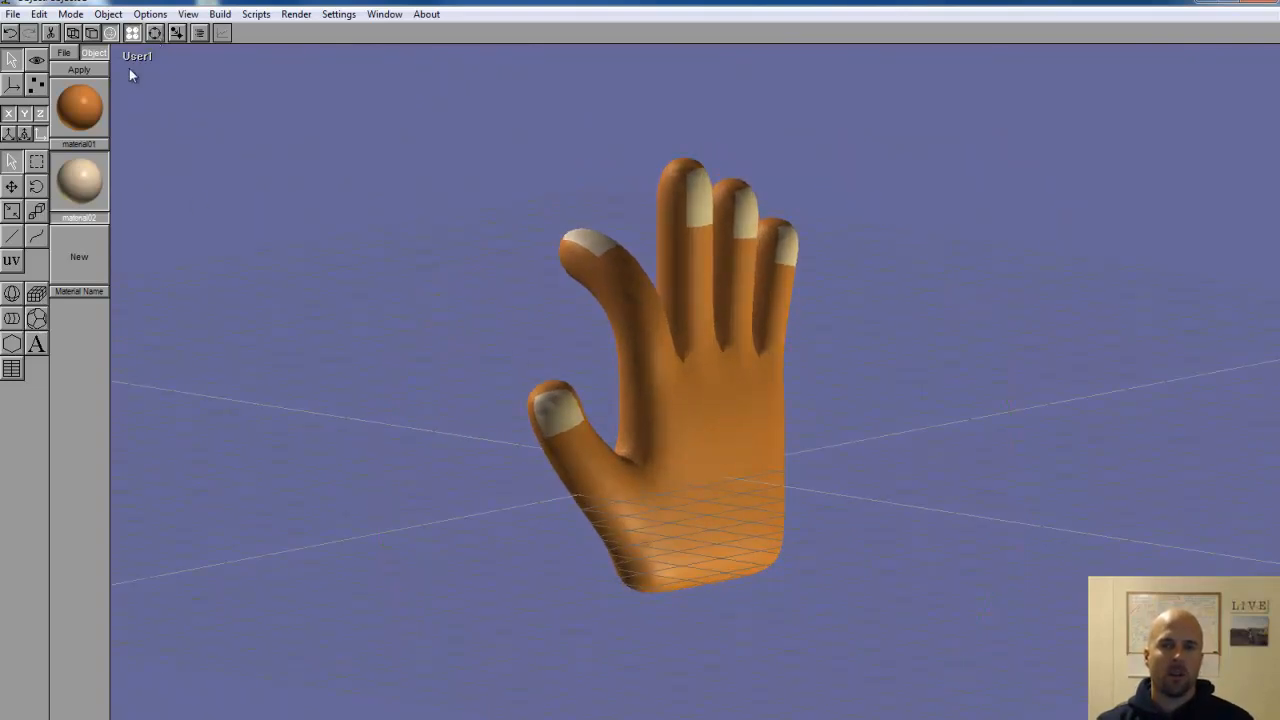
- Copy and paste the hand, move the duplicate to the left of the original and rotate it to a different pose
left_click(39, 14)
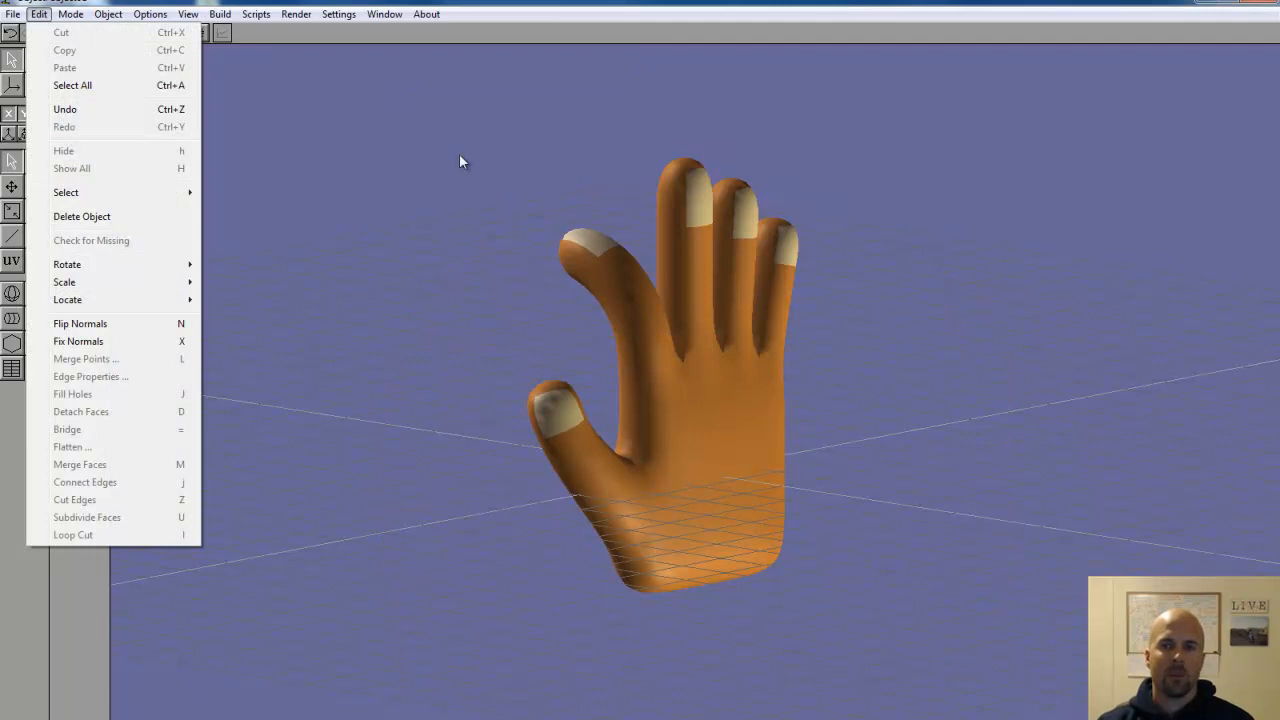
left_click(695, 380)
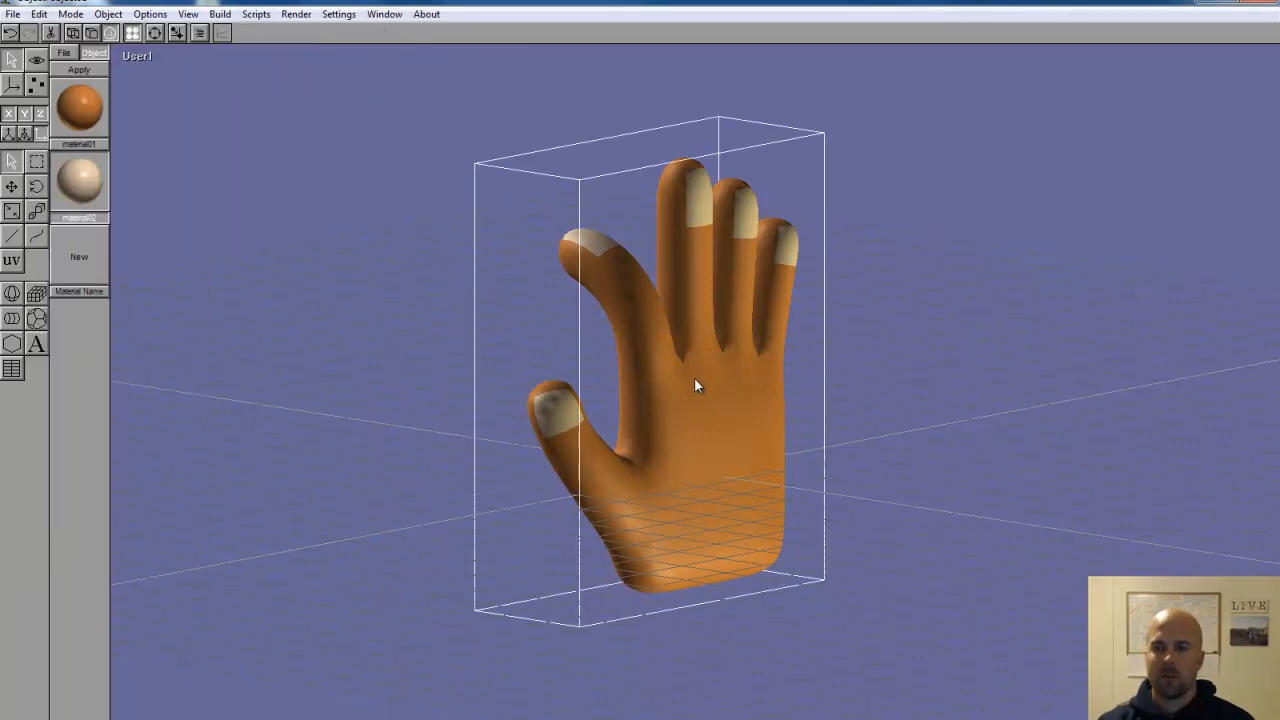
left_click(39, 14)
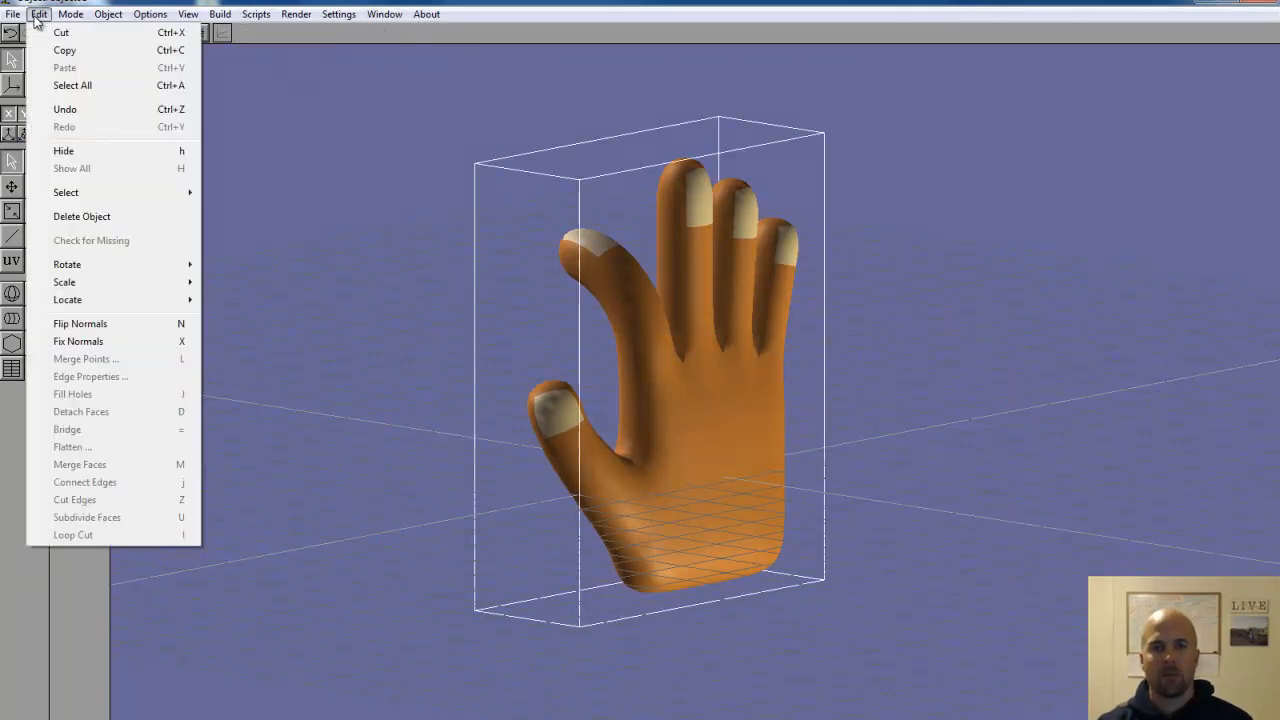
left_click(64, 50)
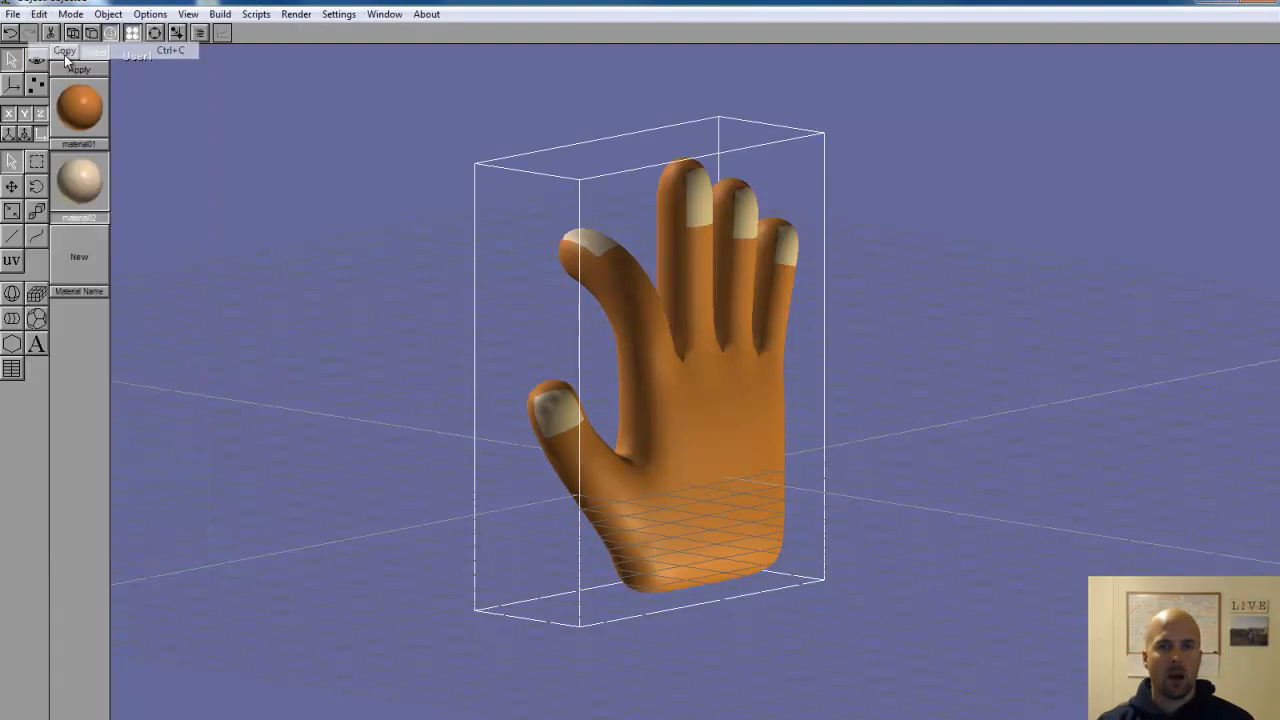
left_click(39, 14)
left_click(65, 67)
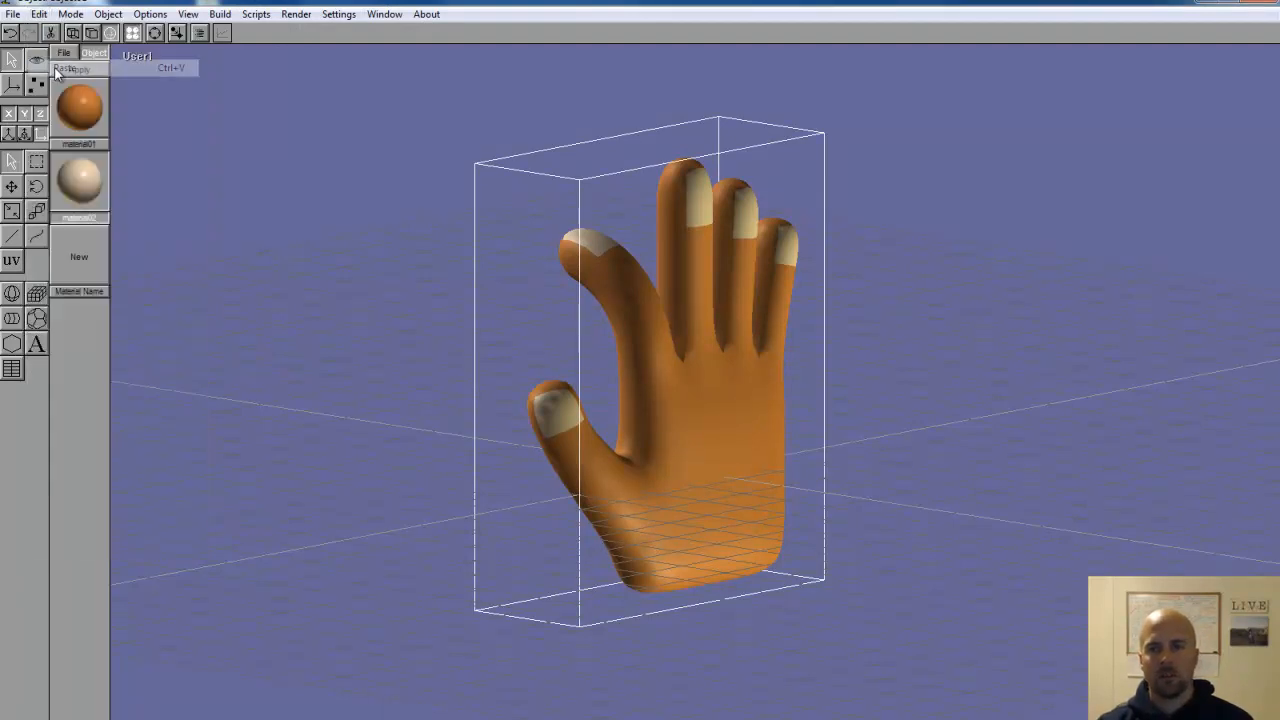
left_click(14, 186)
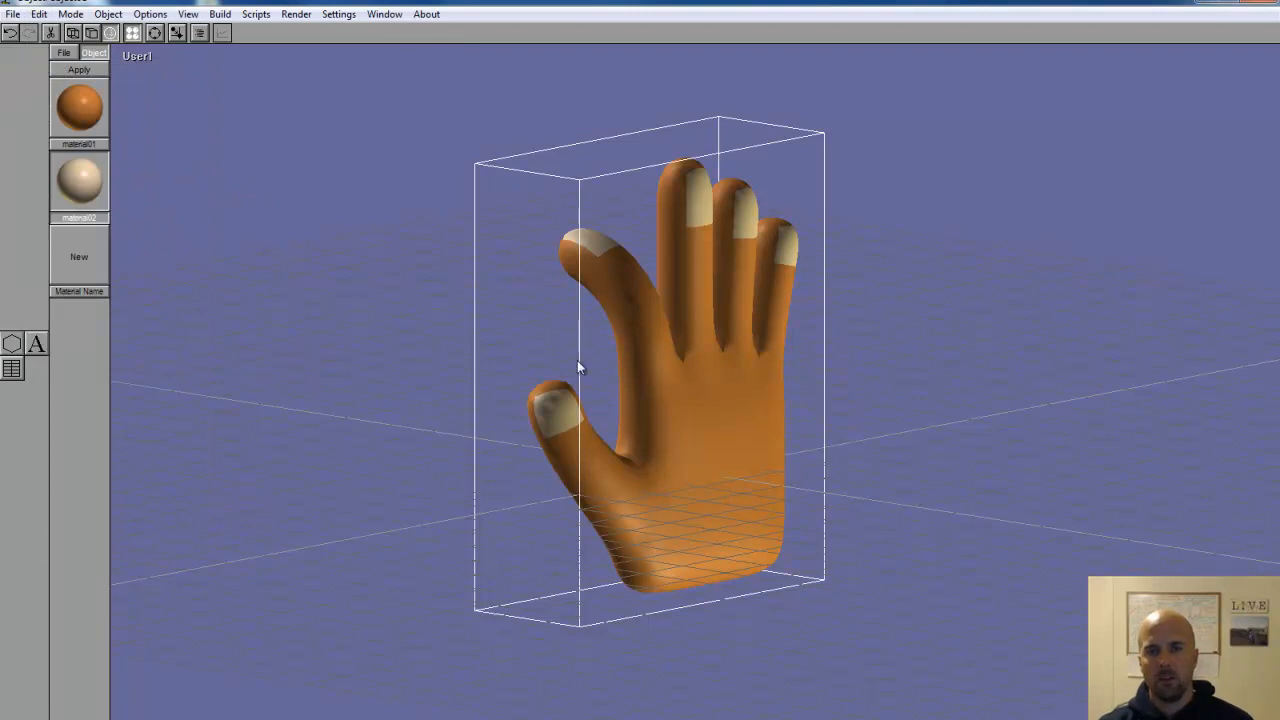
left_click_drag(731, 391, 317, 428)
left_click(36, 186)
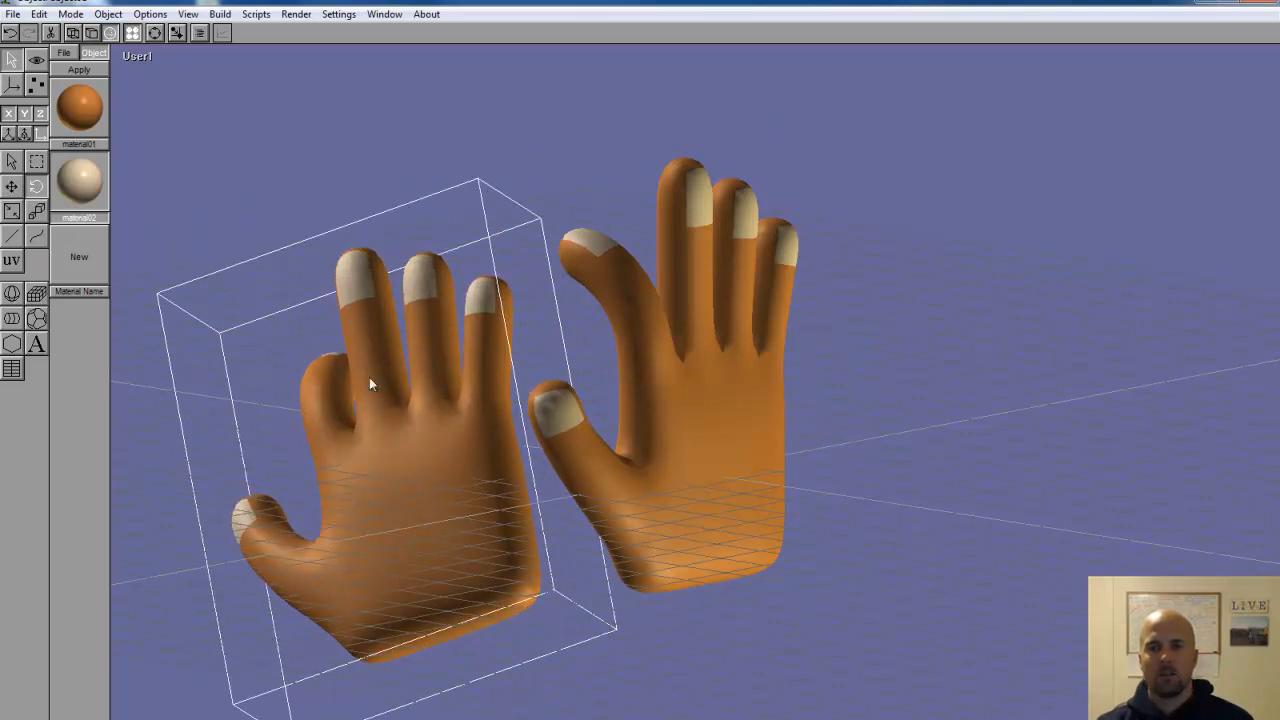
- Paste a second copy of the hand, move it to the right of the original and turn its palm toward the viewer
left_click(40, 14)
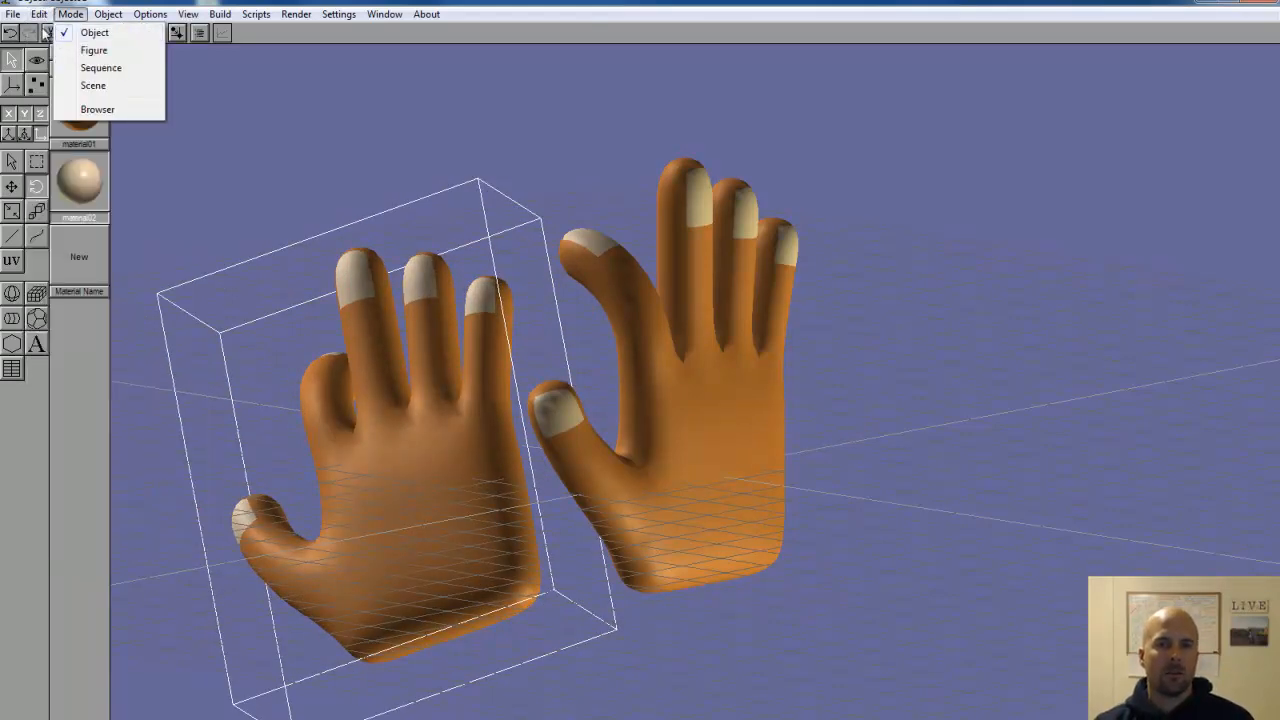
left_click(60, 67)
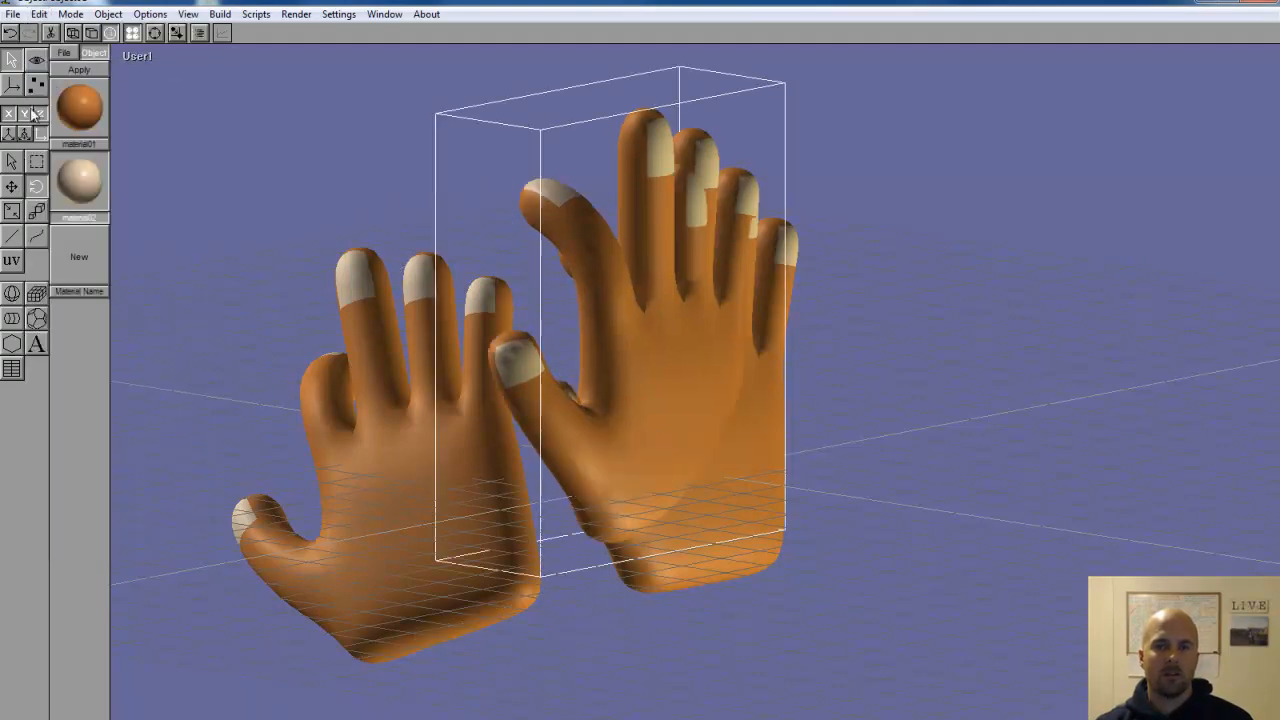
left_click(12, 188)
left_click_drag(663, 317, 930, 393)
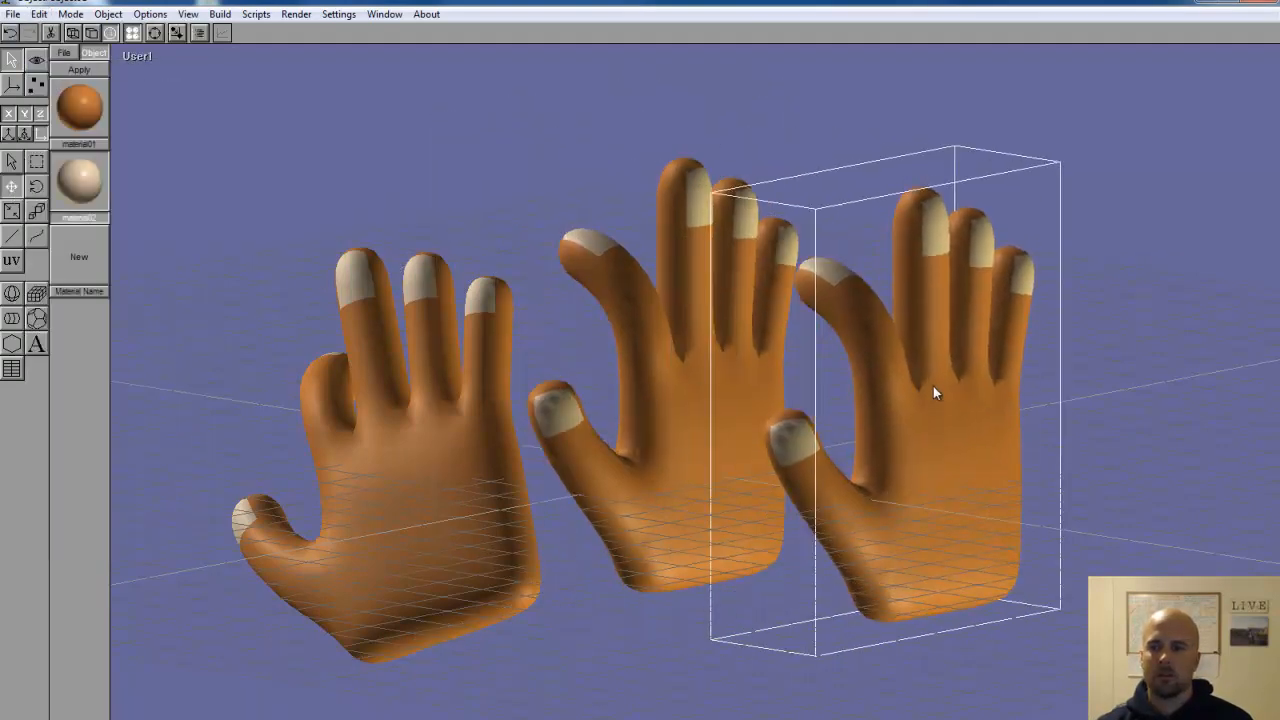
left_click(36, 186)
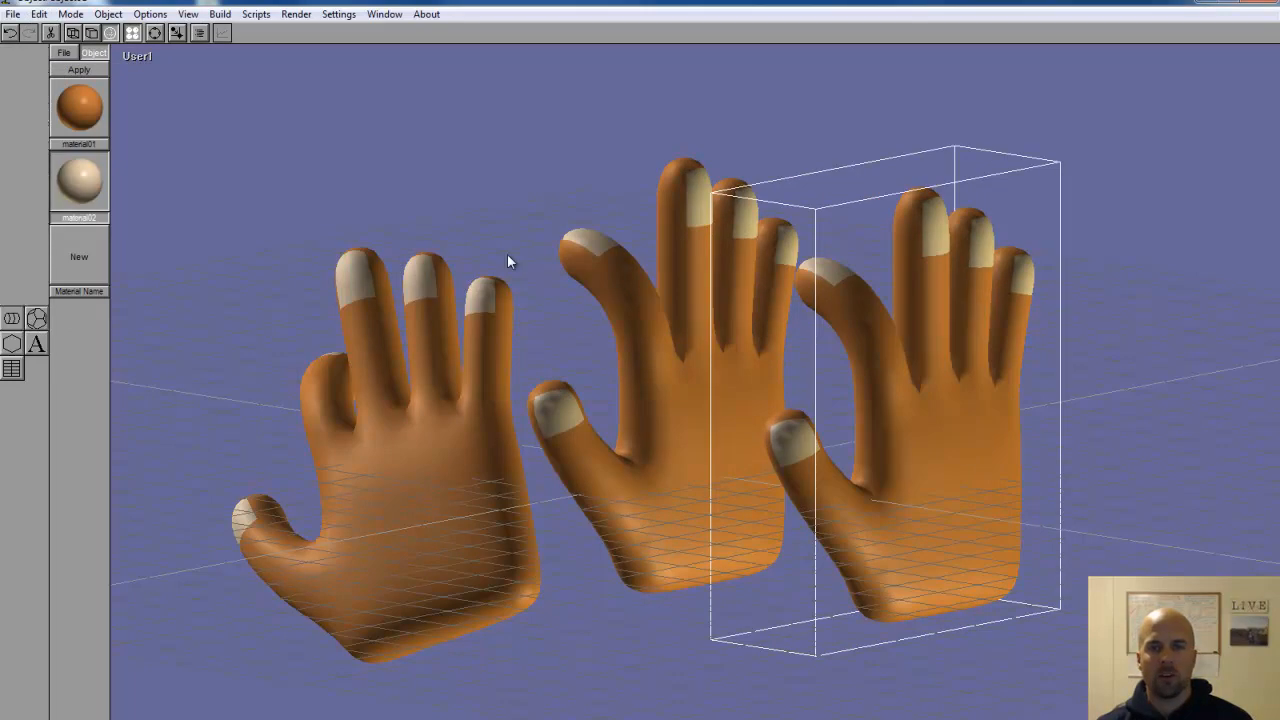
left_click_drag(871, 397, 1000, 437)
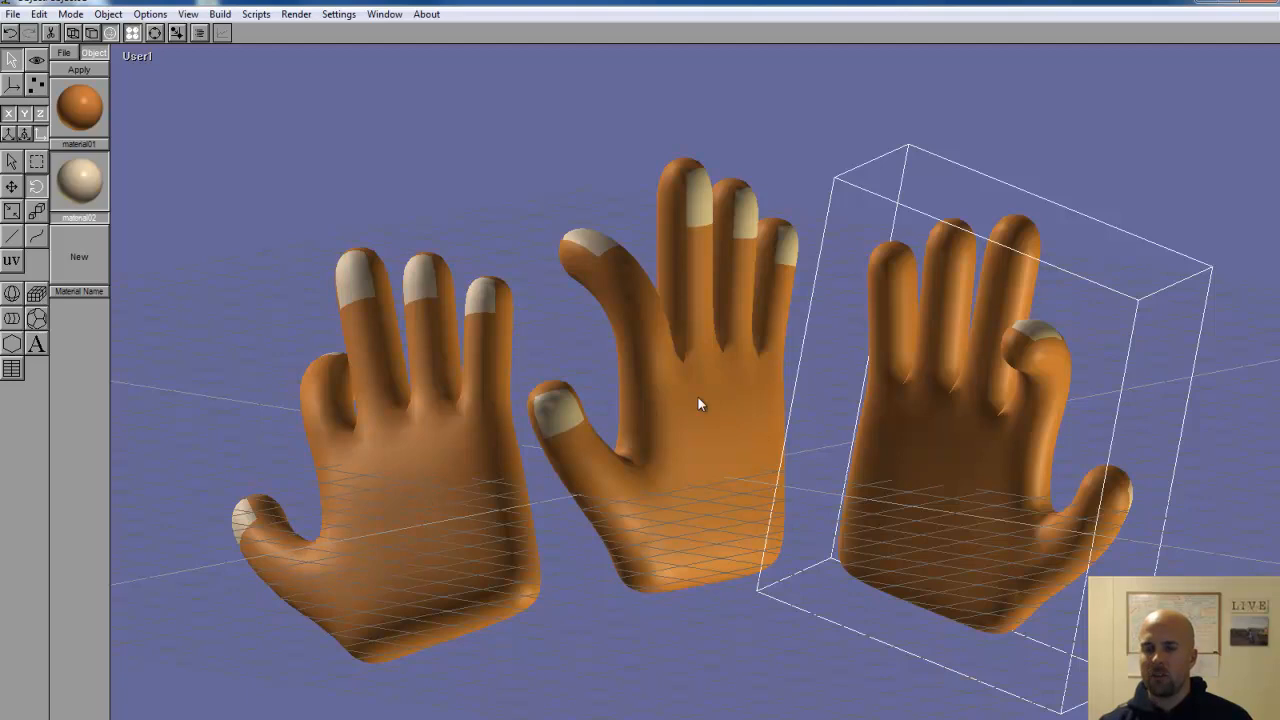
- Add a text object with the author's full name below the hands and extrude it with length 5 and 1 segment
left_click(36, 347)
left_click(505, 691)
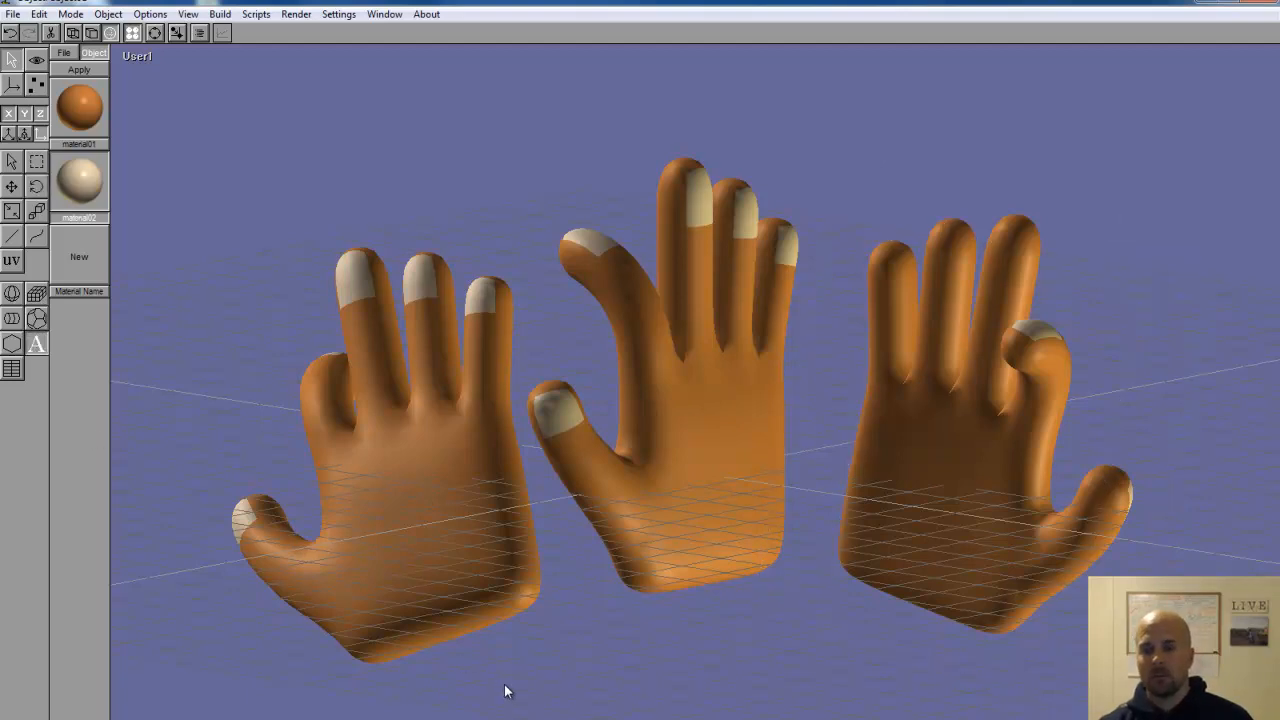
left_click(484, 702)
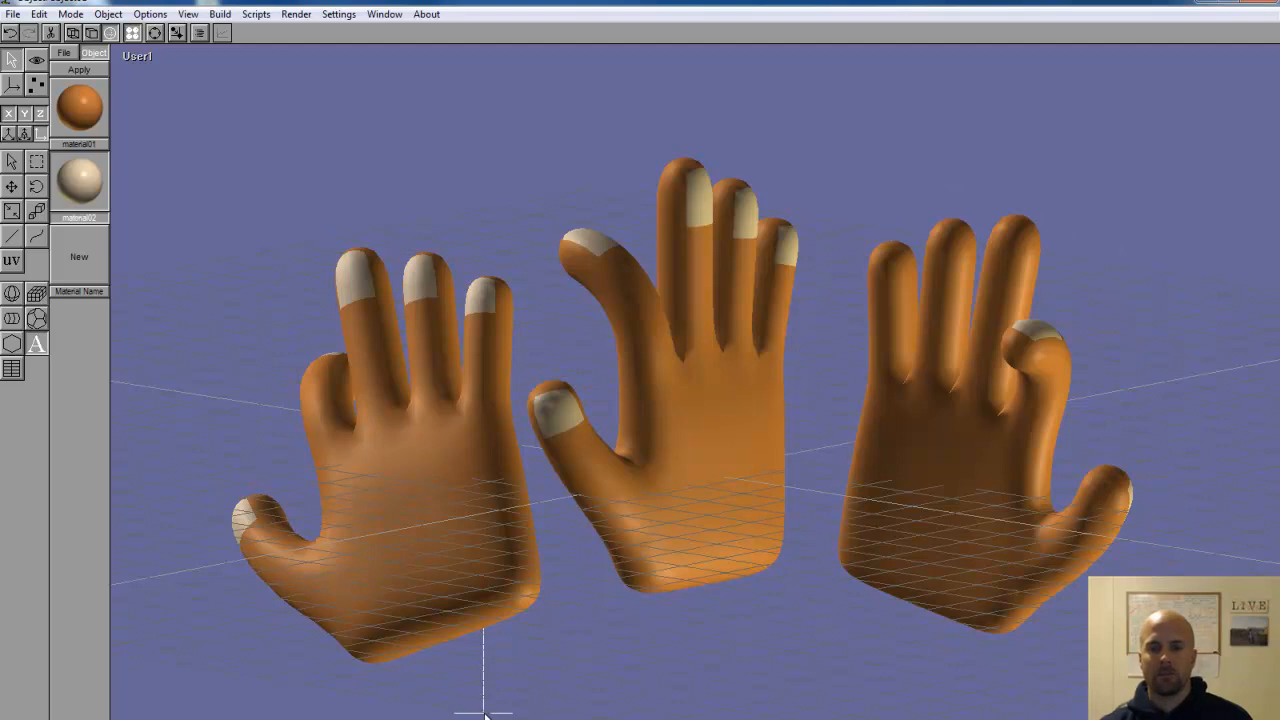
type("Matthew Ladwig")
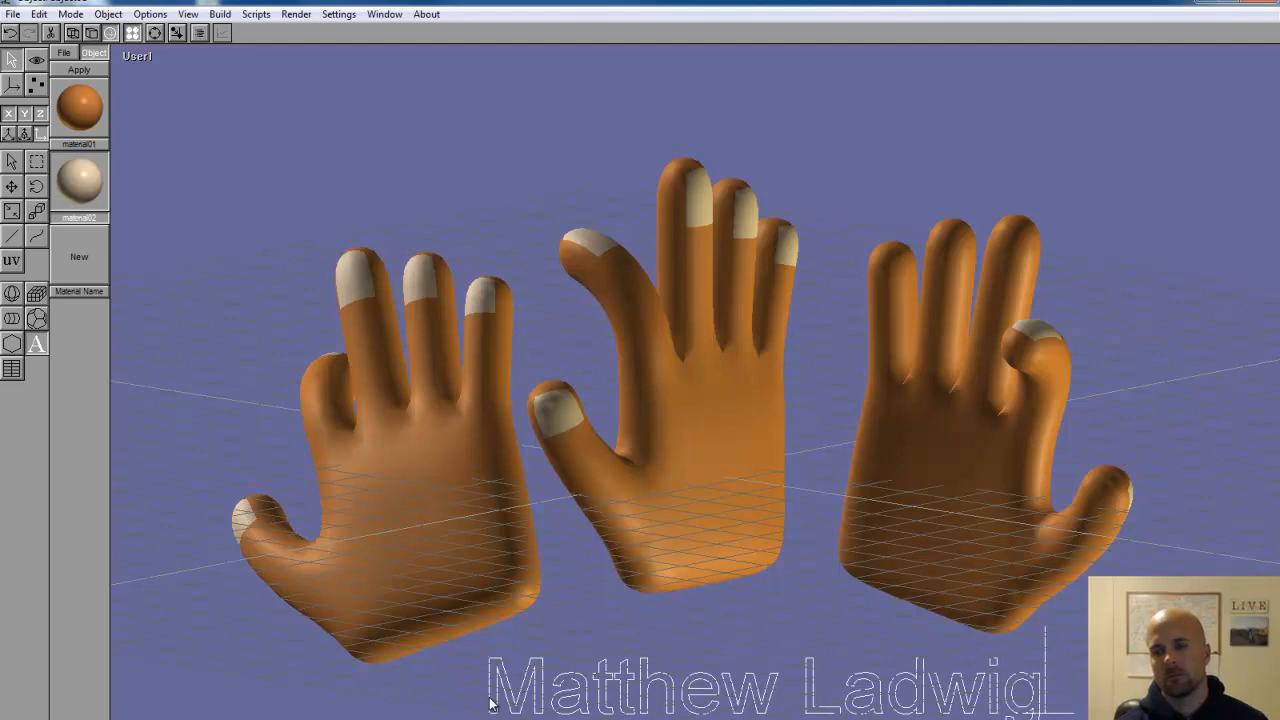
left_click(220, 14)
left_click(255, 277)
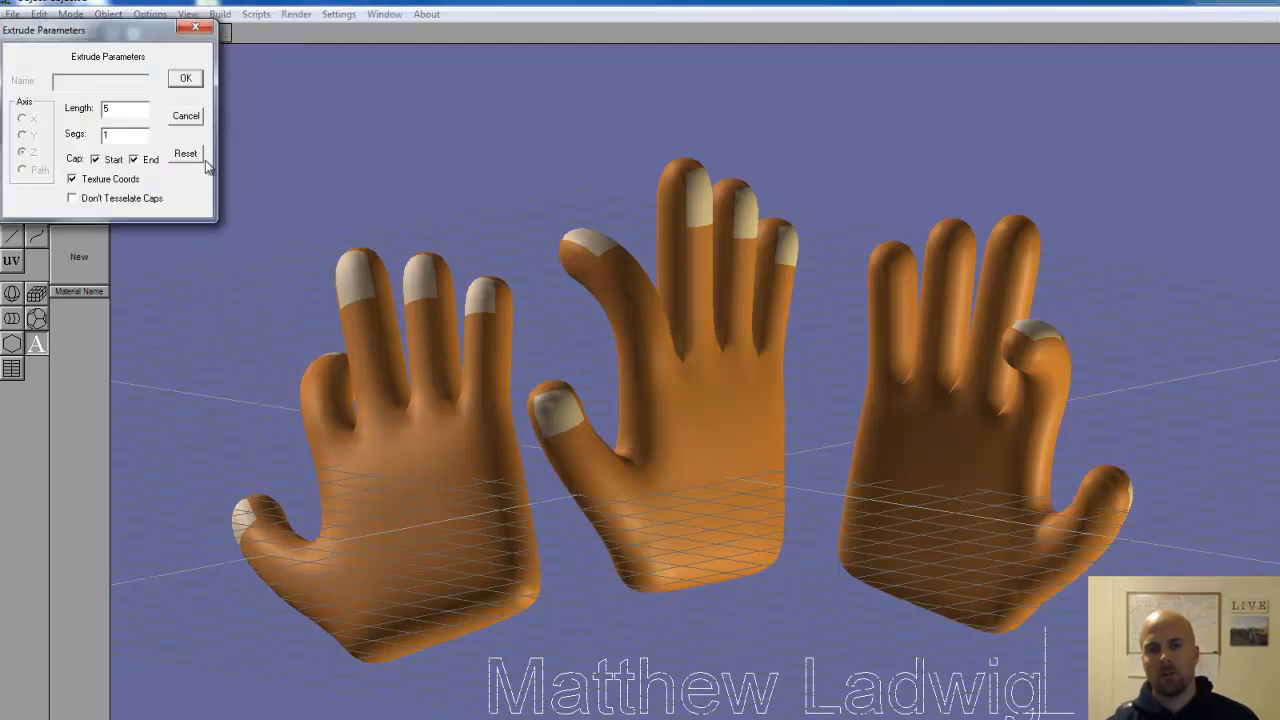
left_click(185, 80)
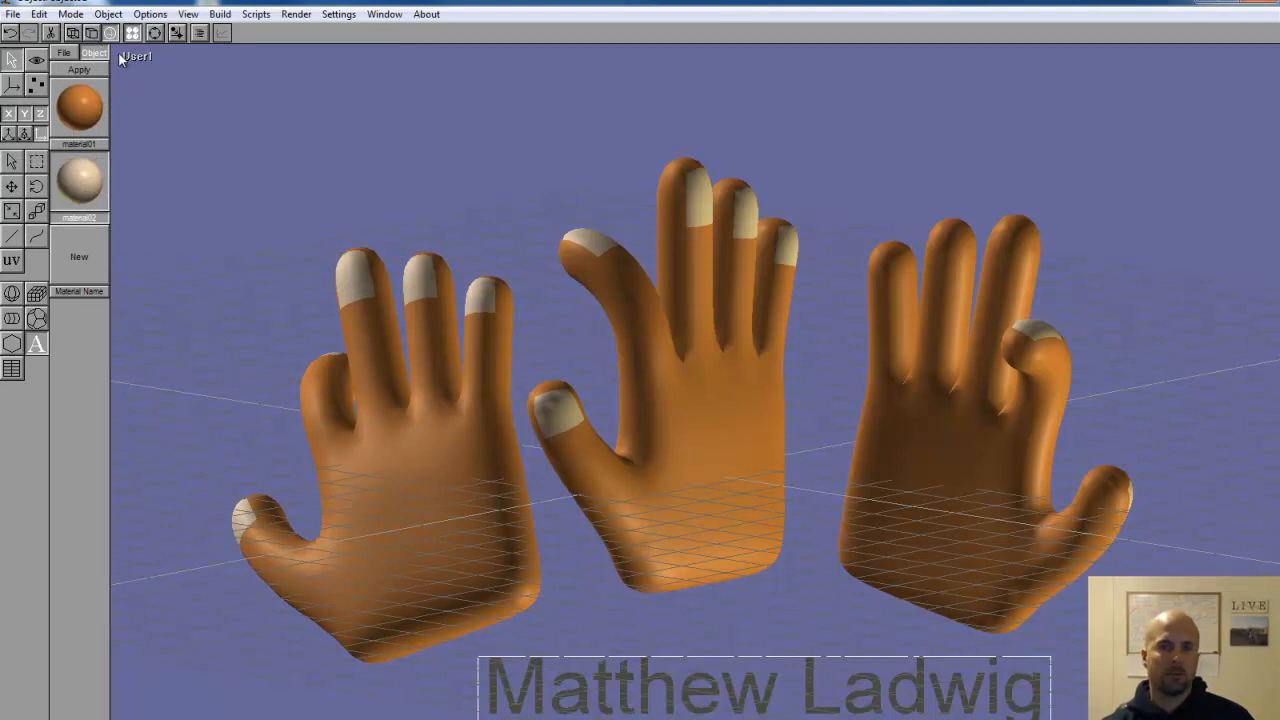
- Orbit to an angled view showing all three hands and the extruded text, and render an image 800 wide by 600 high
left_click(155, 33)
left_click_drag(604, 350, 635, 363)
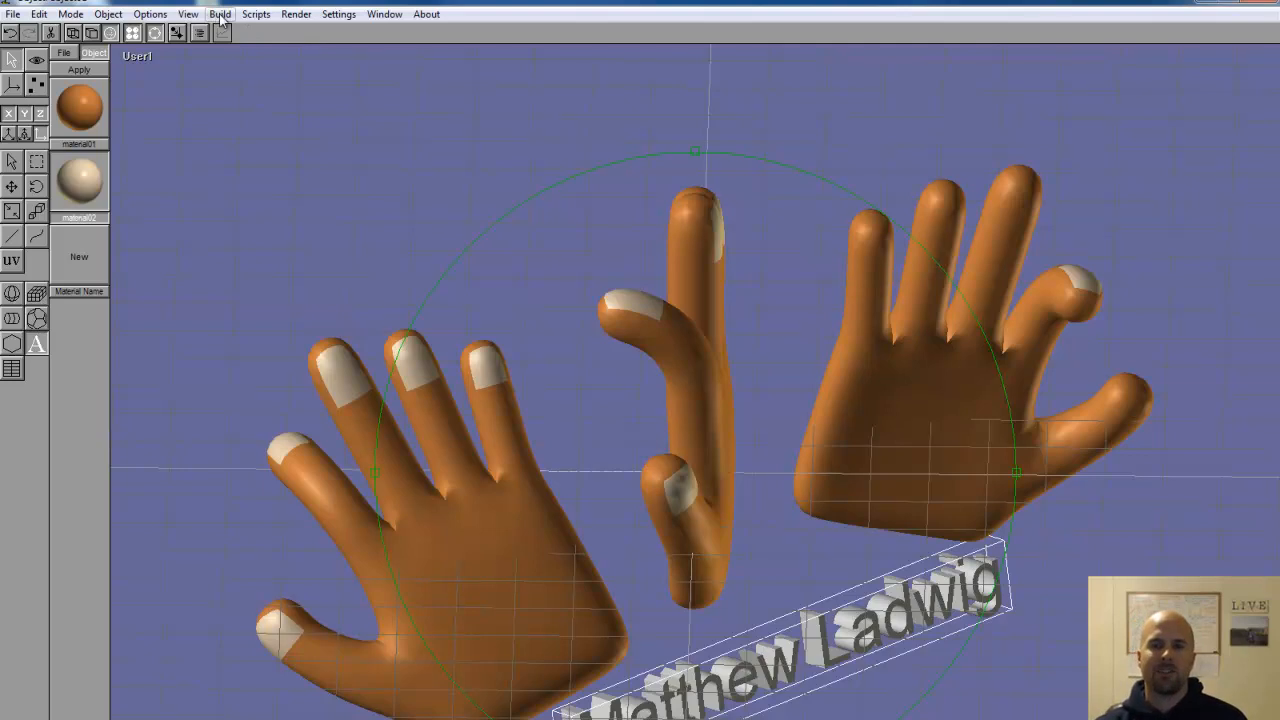
left_click(295, 14)
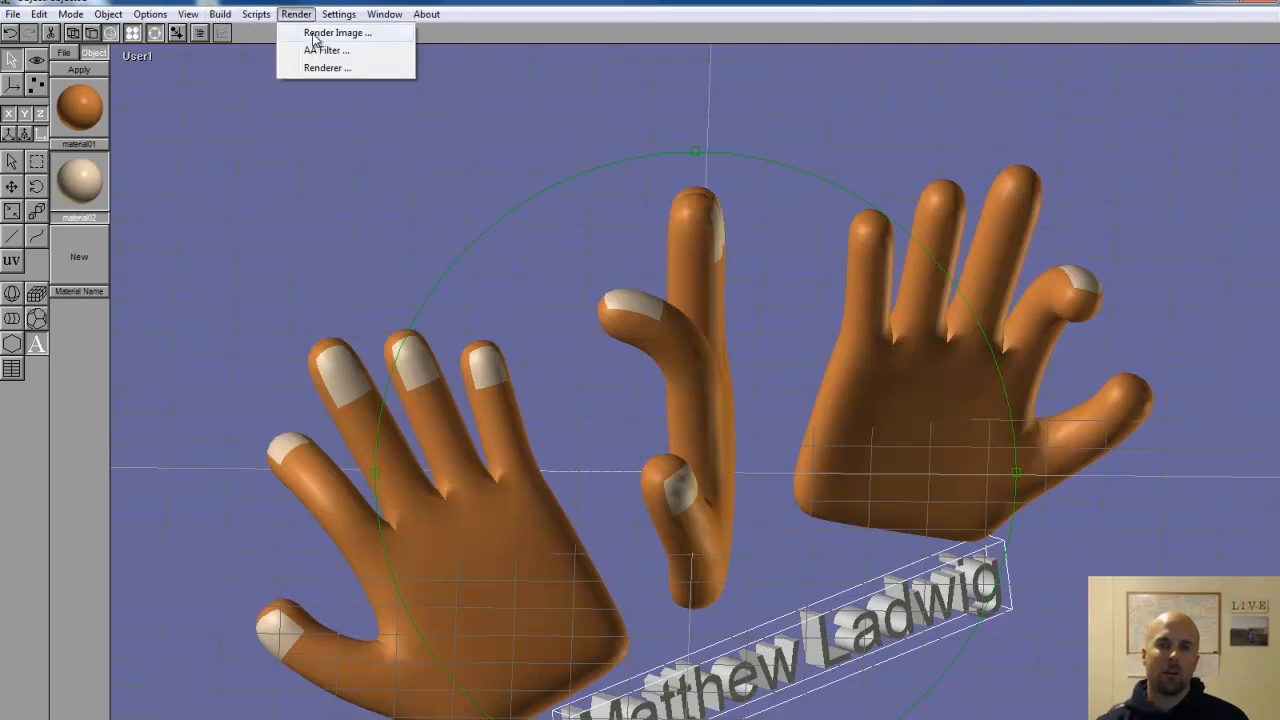
left_click(312, 35)
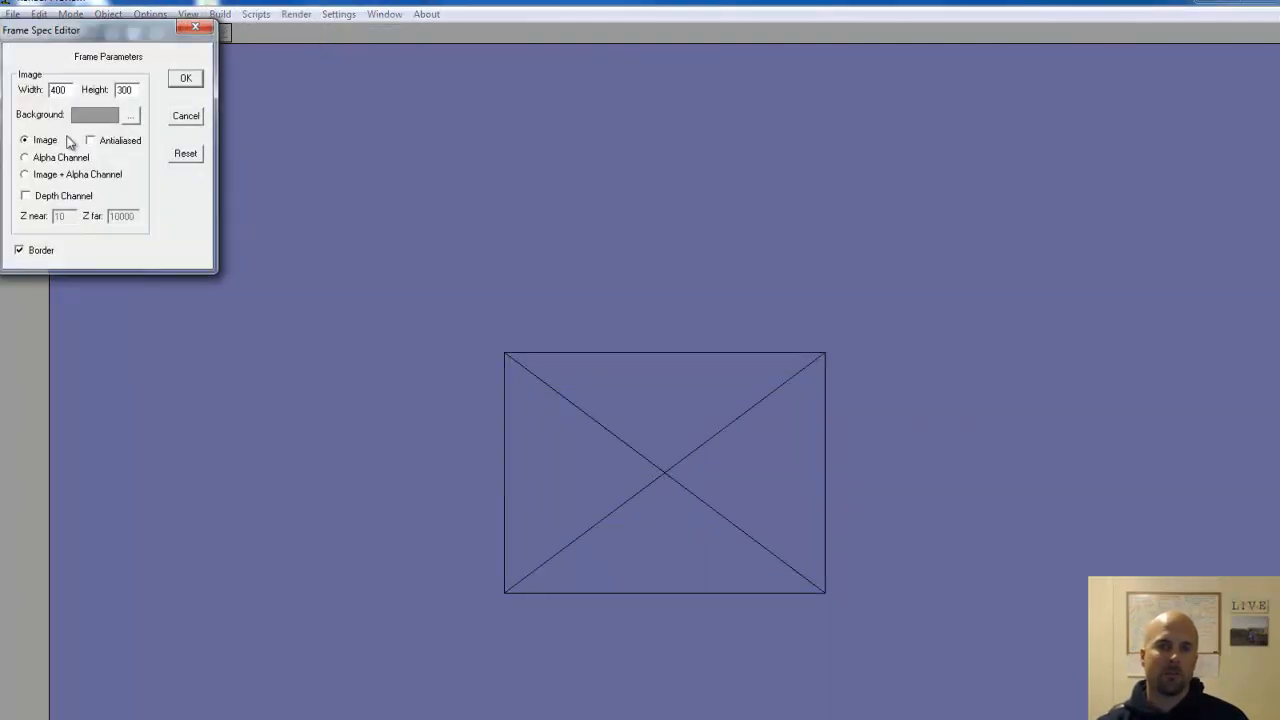
left_click_drag(68, 90, 15, 100)
type("800")
left_click_drag(144, 93, 77, 105)
type("600")
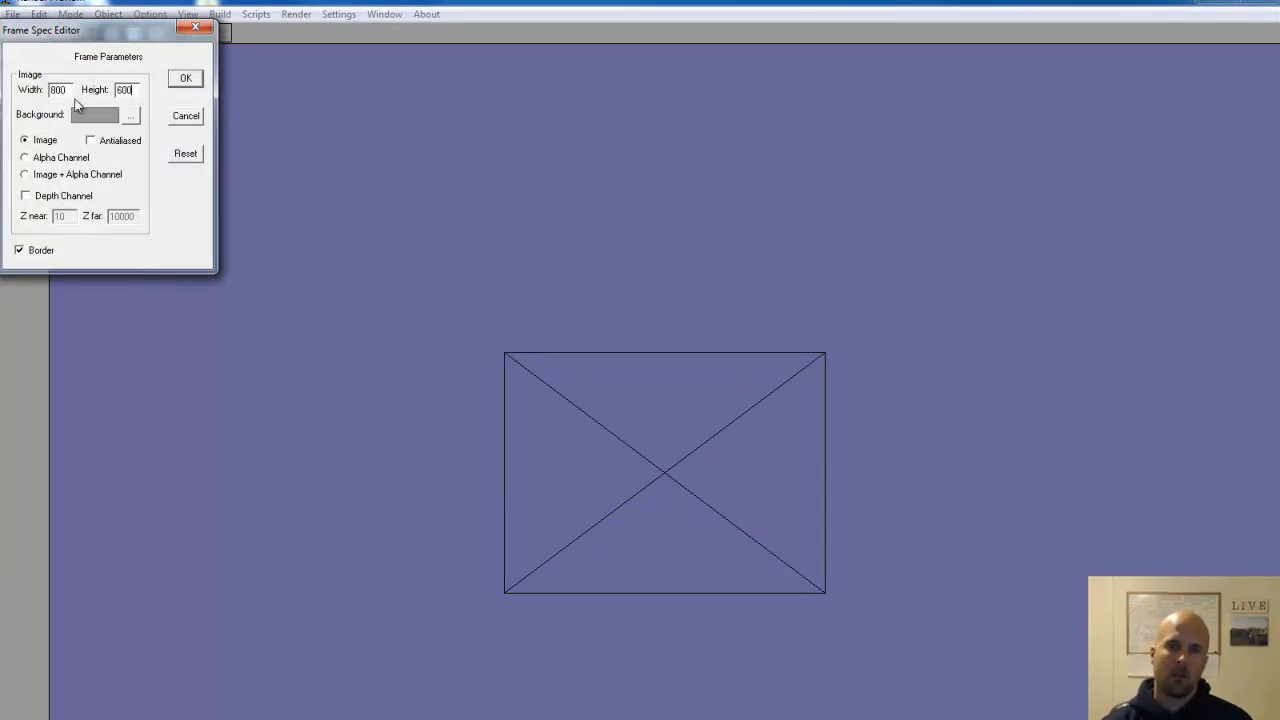
left_click(185, 79)
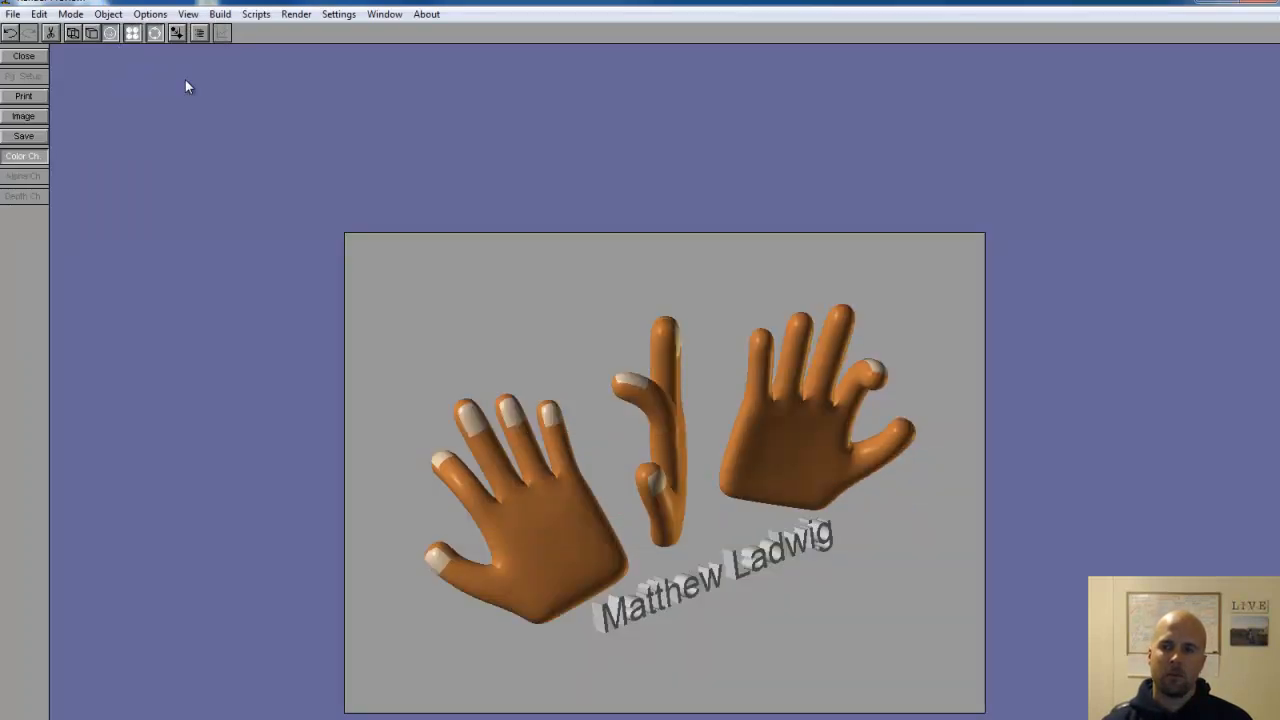